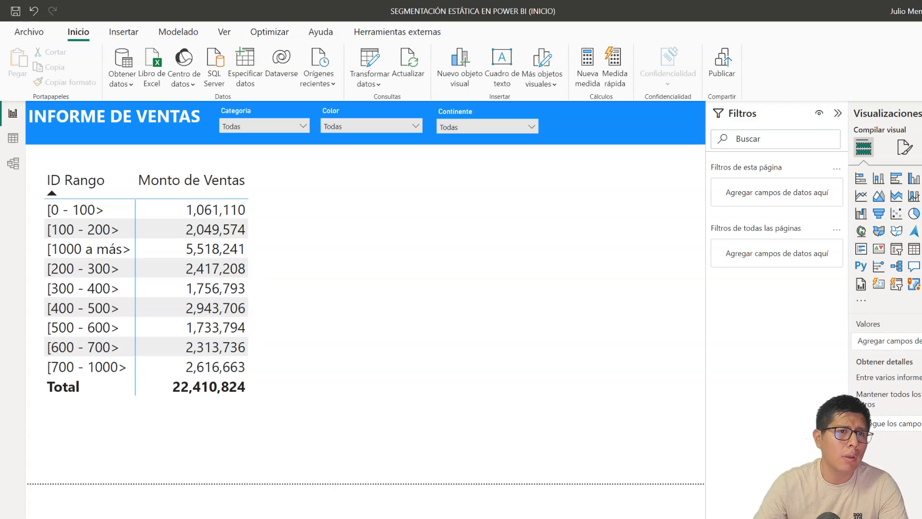
Examine the SWITCH formula of the ID Rango column in fctVentas and how its price ranges sort in the sales matrix
click(199, 210)
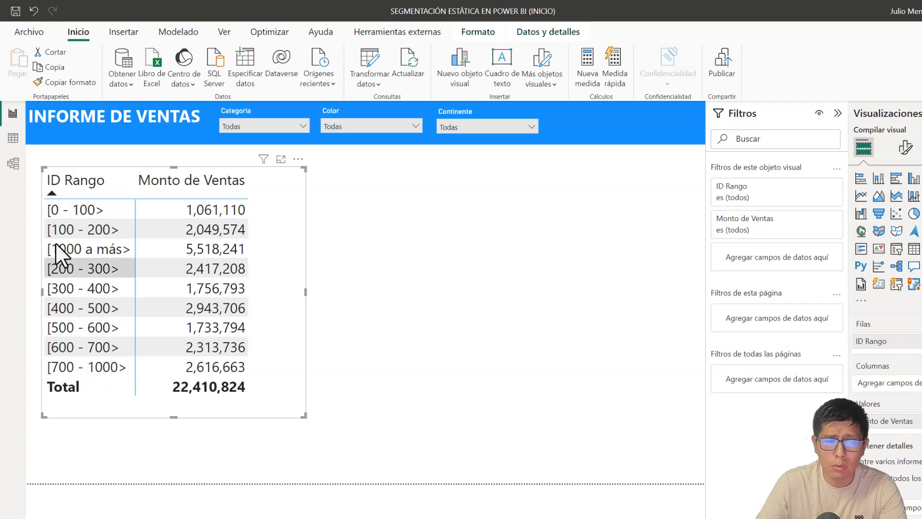
click(14, 139)
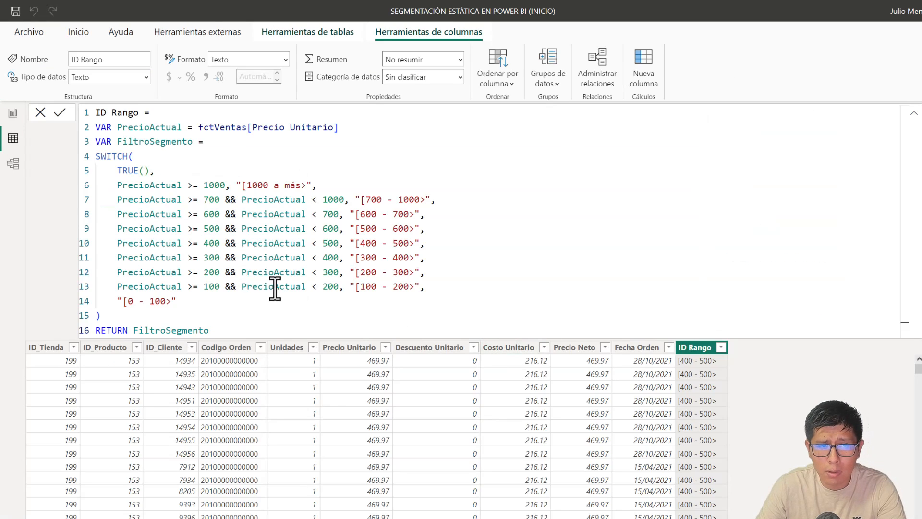
drag(223, 330, 96, 156)
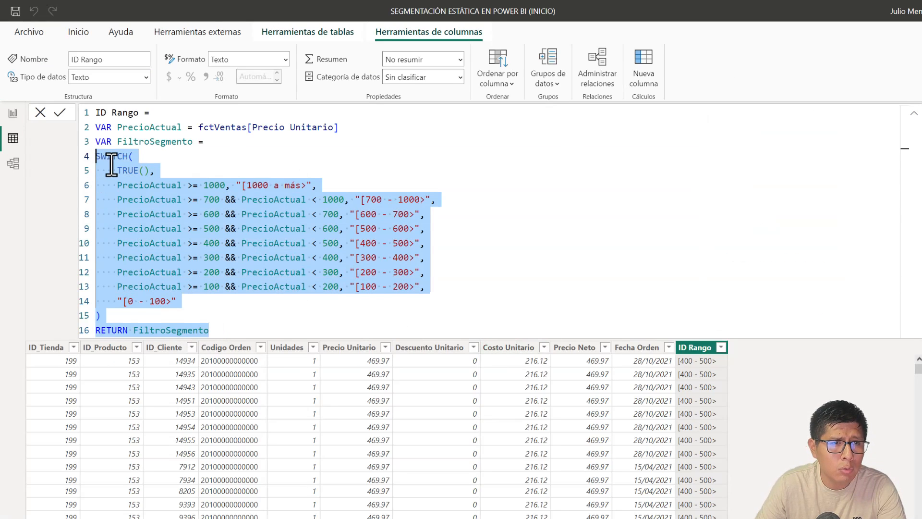
click(112, 163)
drag(118, 185, 447, 302)
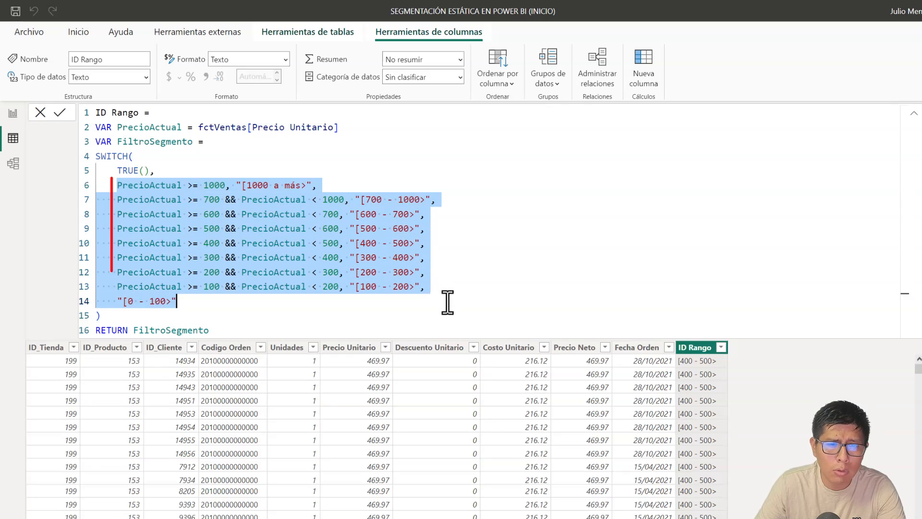
click(382, 317)
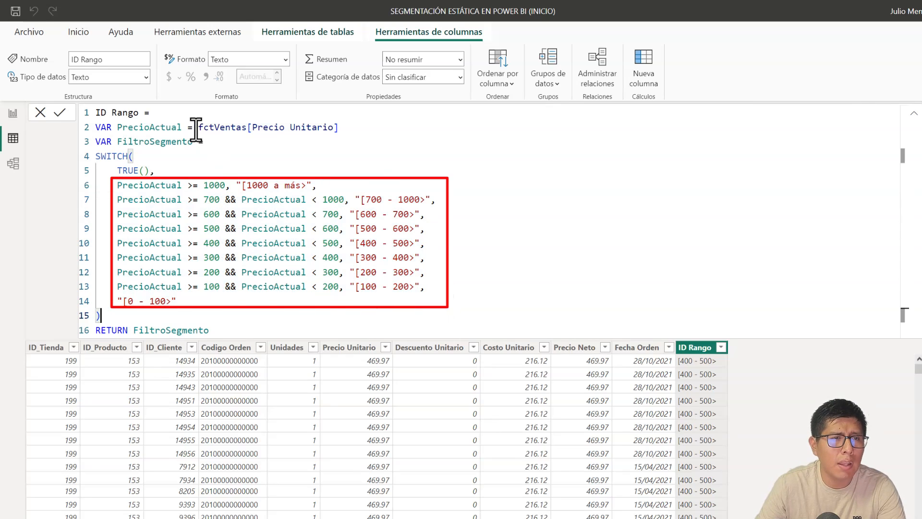
drag(197, 128, 352, 129)
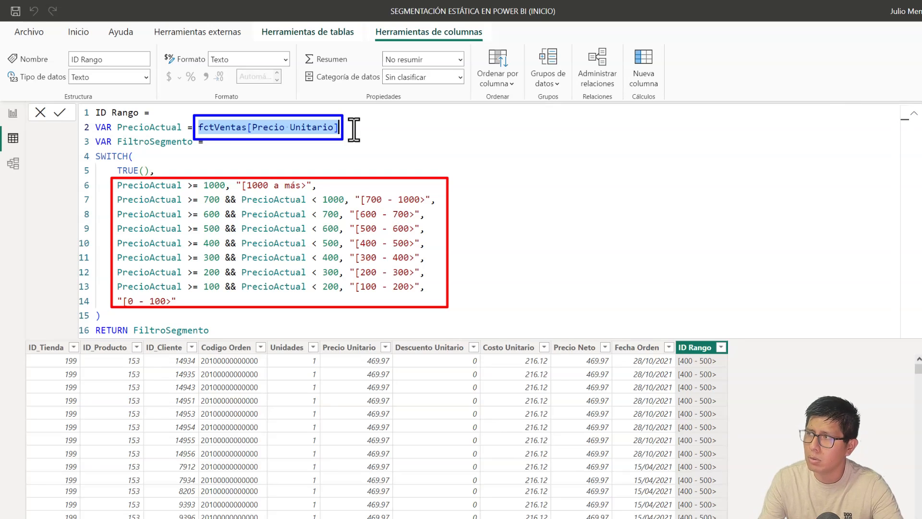
click(304, 326)
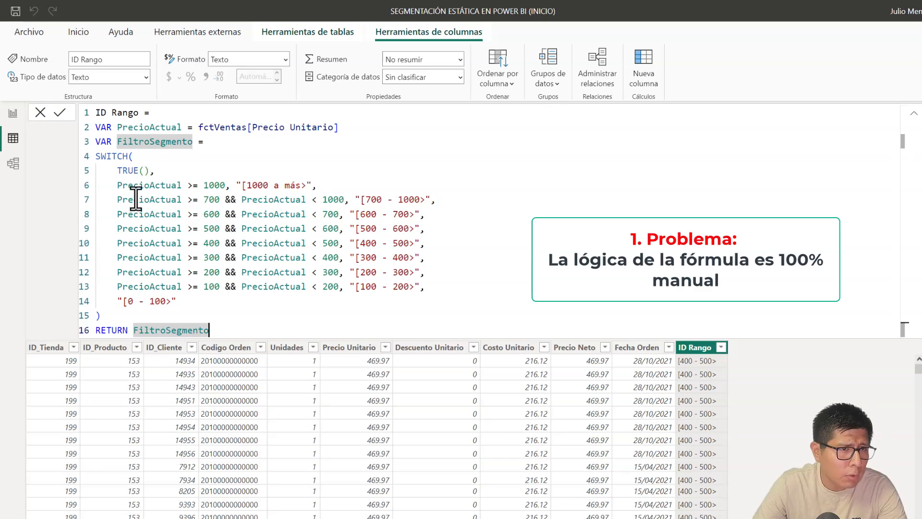
mouse_move(116, 185)
mouse_down()
mouse_move(302, 232)
mouse_move(441, 294)
mouse_up()
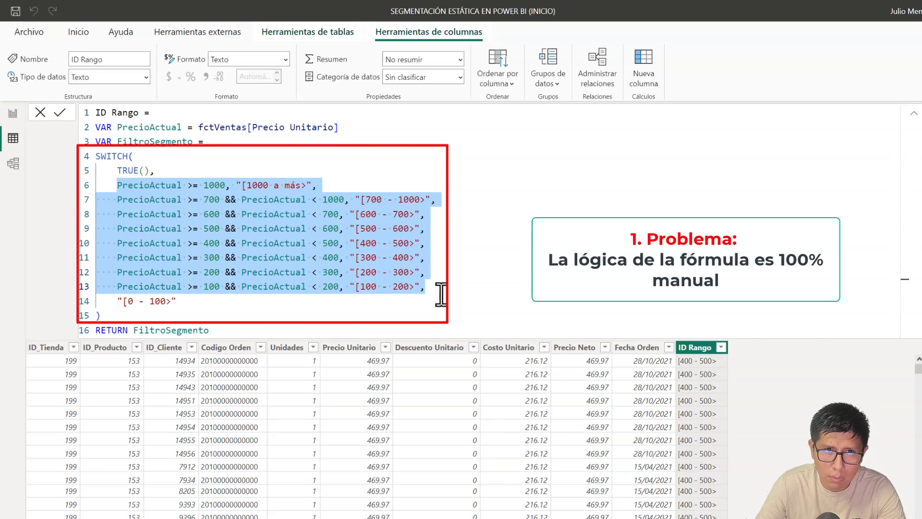
click(441, 293)
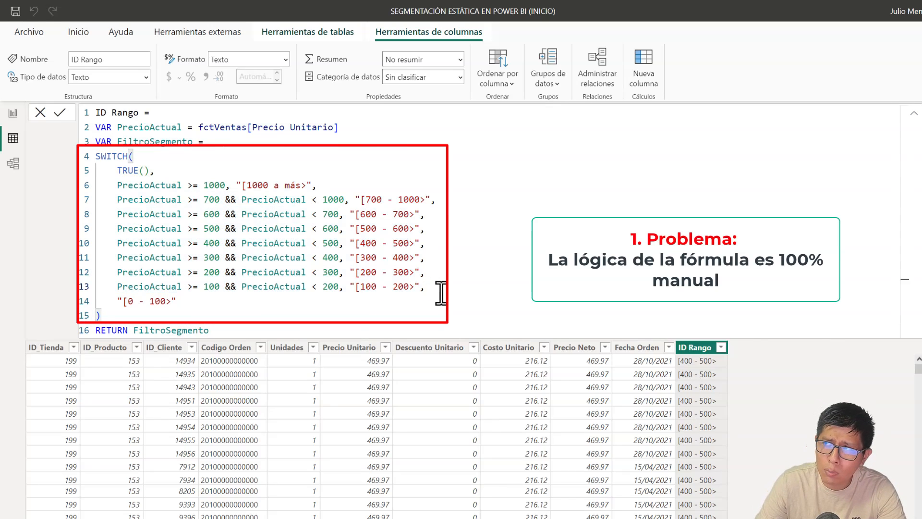
drag(440, 288, 121, 286)
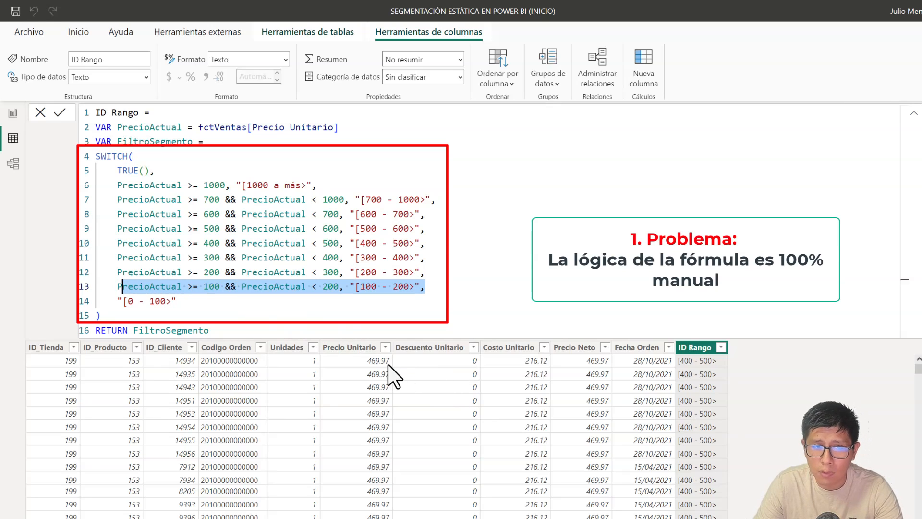
drag(204, 229, 220, 231)
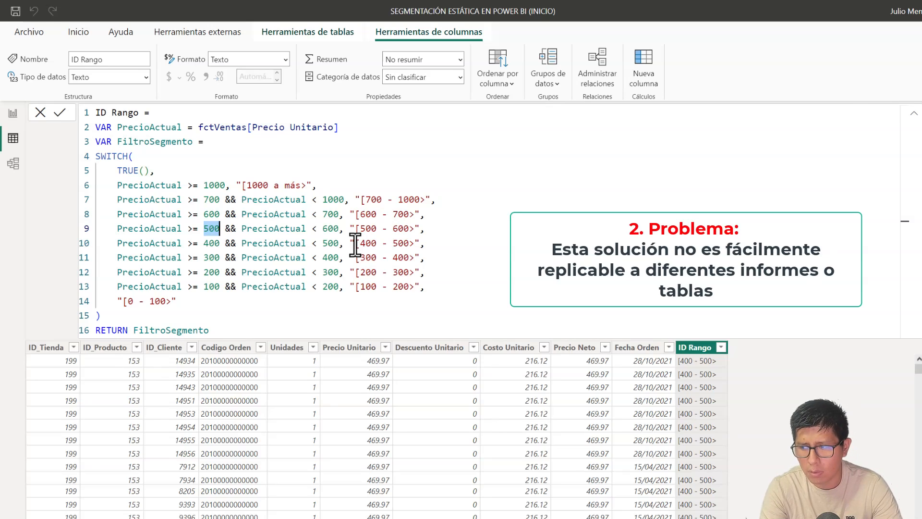
drag(232, 324, 91, 113)
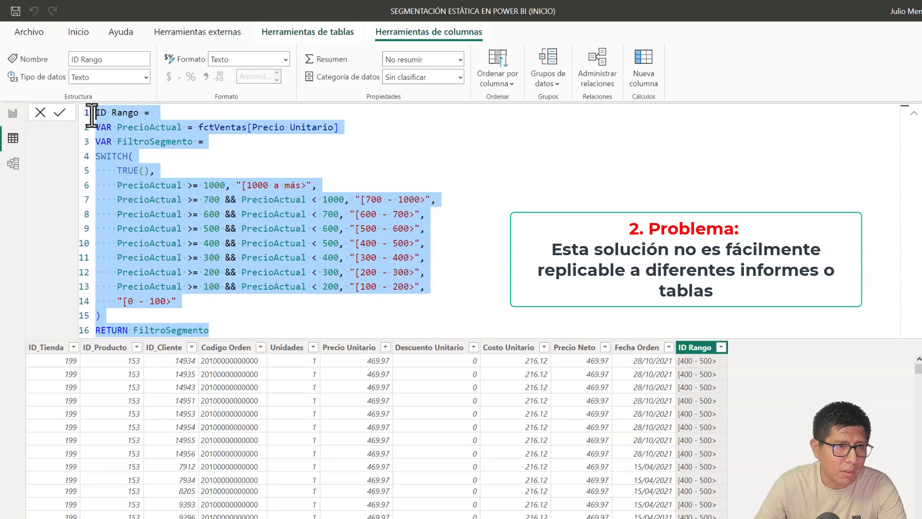
click(243, 257)
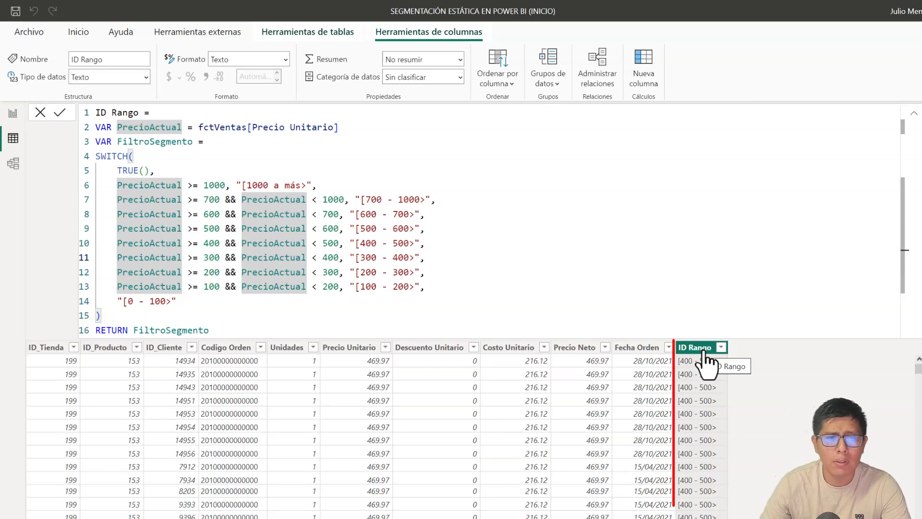
click(13, 114)
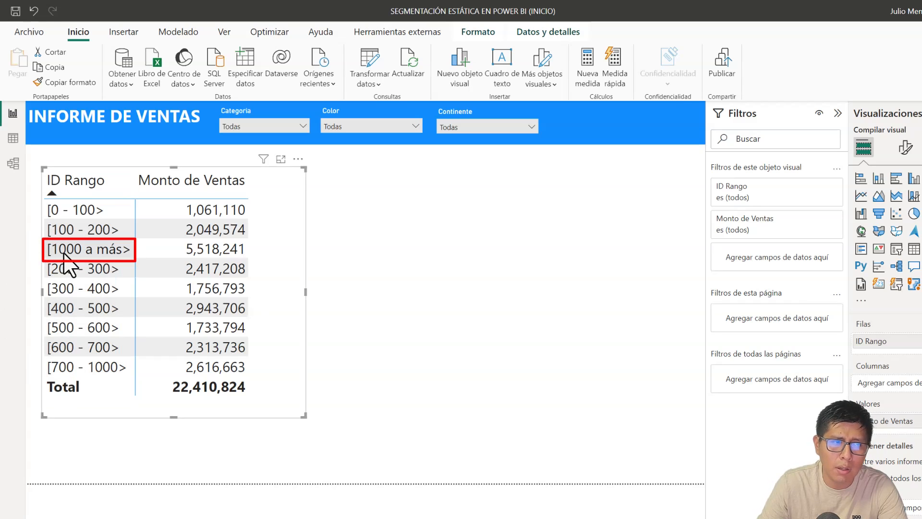
click(13, 138)
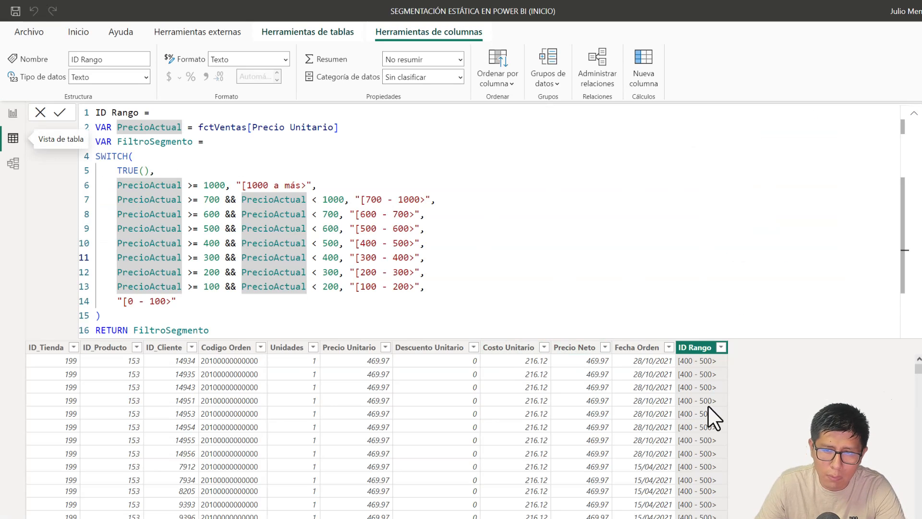
click(228, 331)
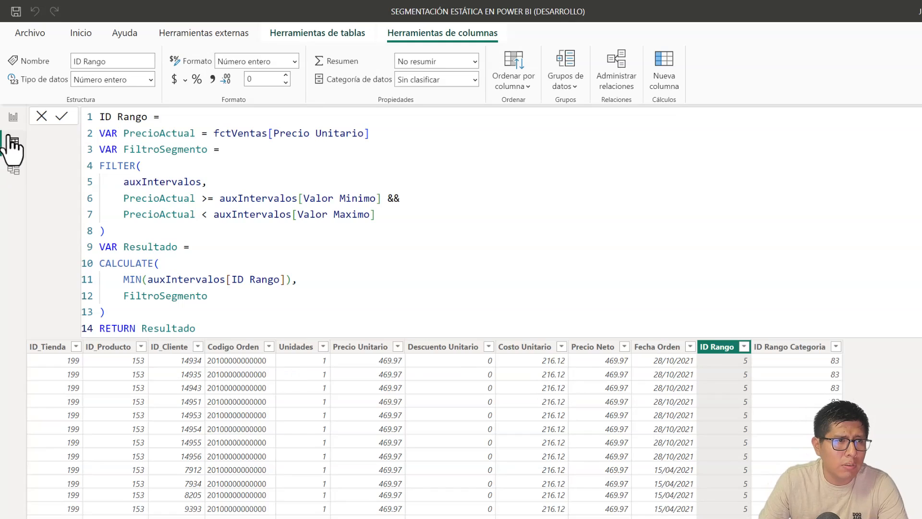
Examine the development report's interval matrix, the category interval table and the FILTER-based ID Rango formula in fctVentas
click(13, 118)
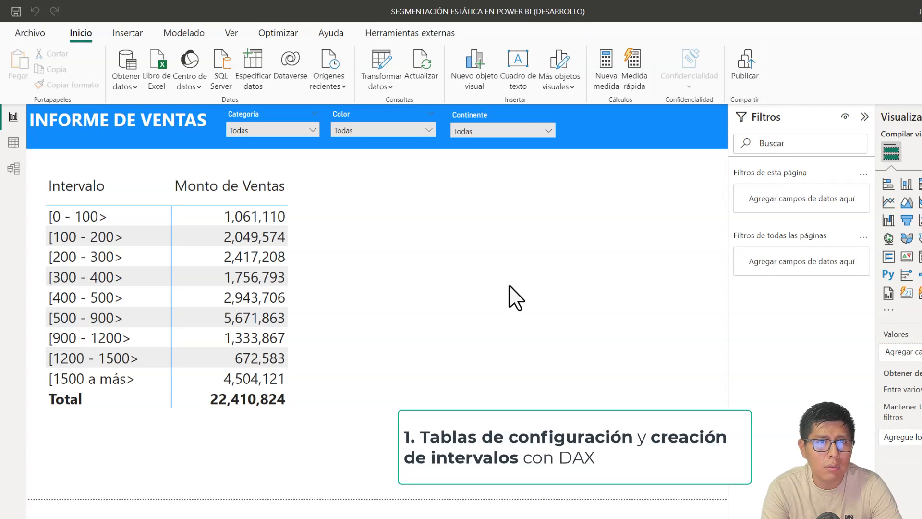
click(13, 142)
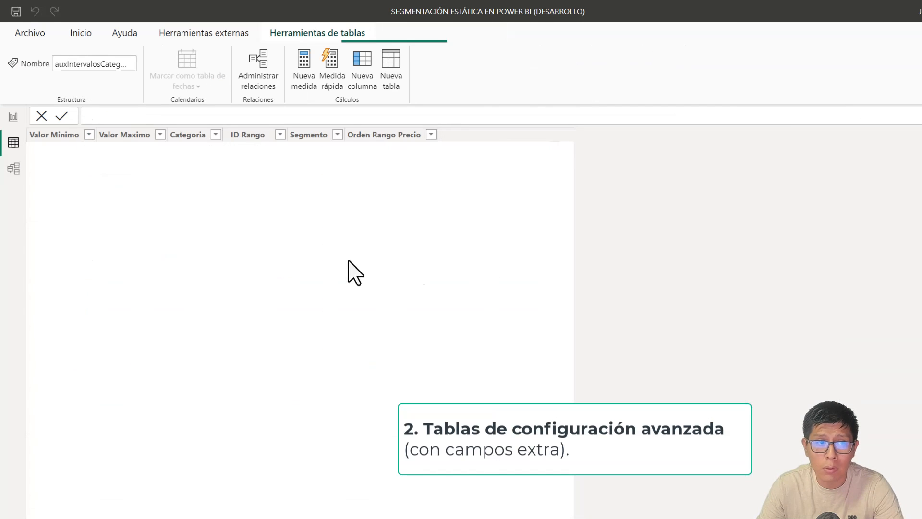
click(231, 137)
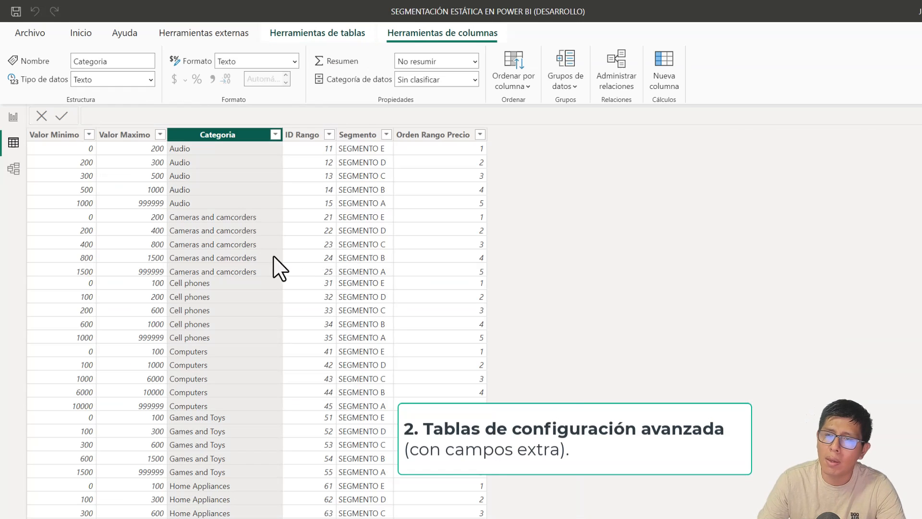
click(357, 244)
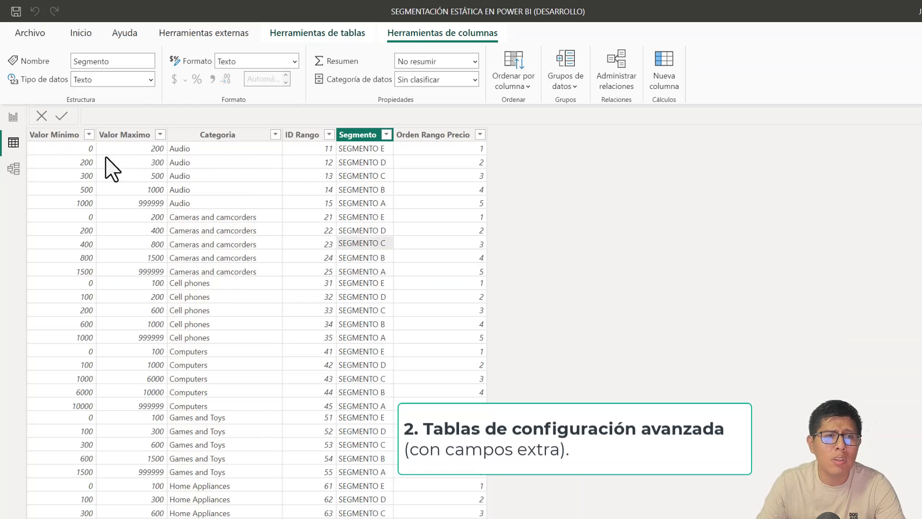
click(92, 149)
click(207, 150)
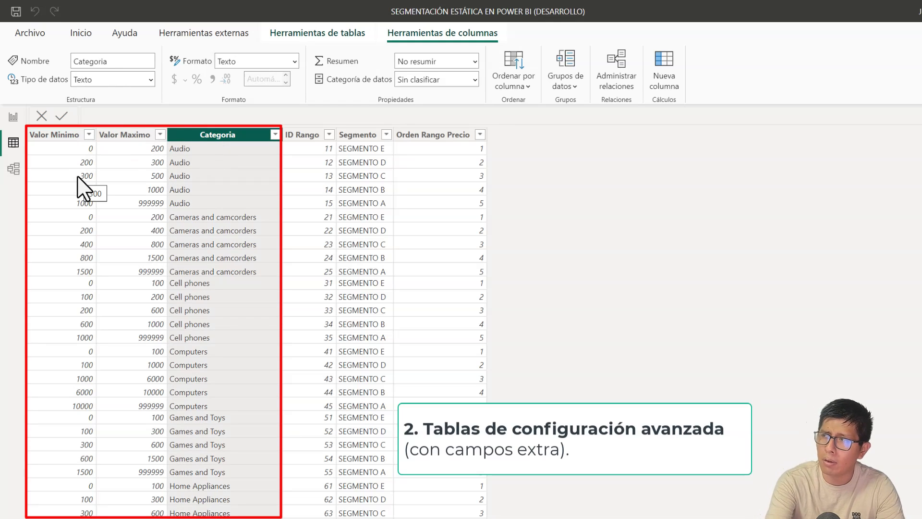
click(13, 118)
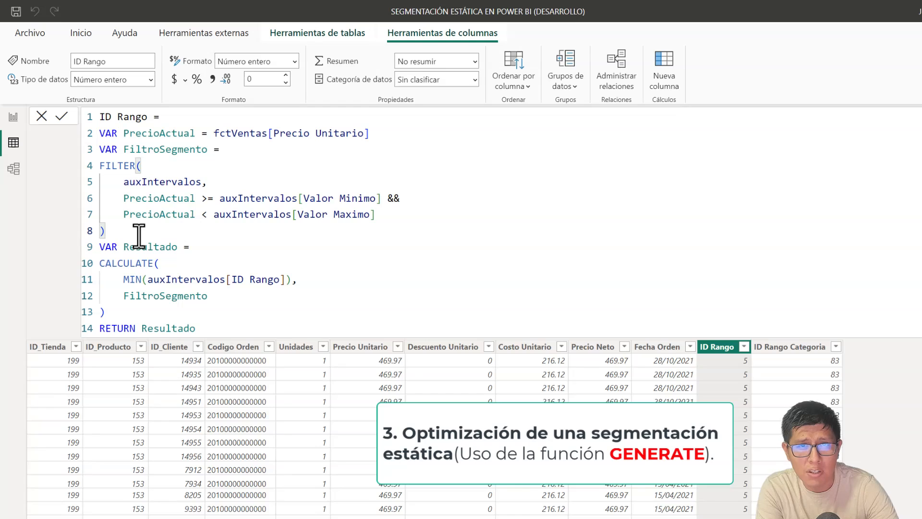
click(13, 117)
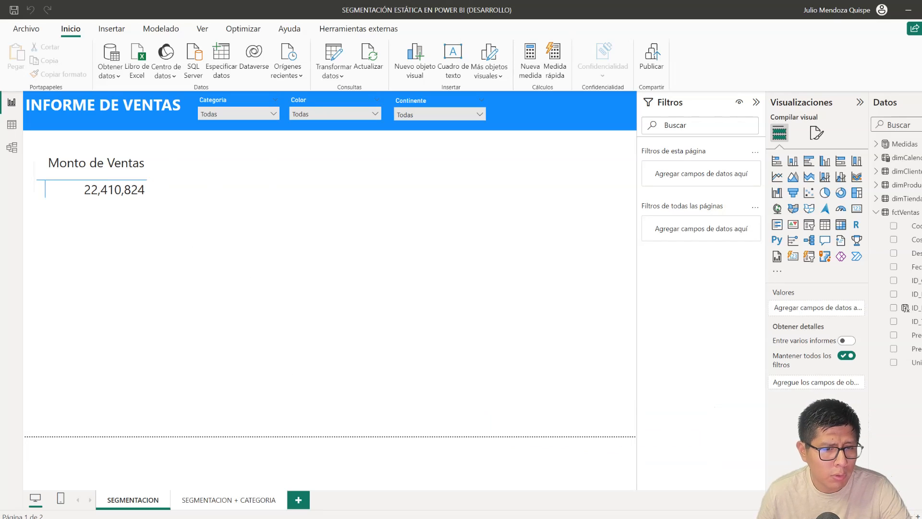
Switch to the auxIntervalos workbook in Excel and examine the ID Rango, Valor Minimo, Valor Maximo and Intervalo columns
key(alt+Tab)
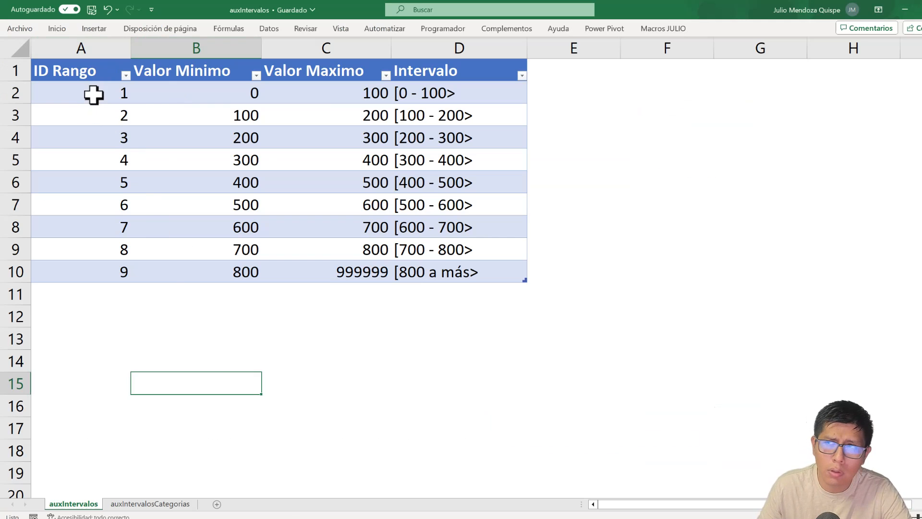
drag(103, 96, 88, 271)
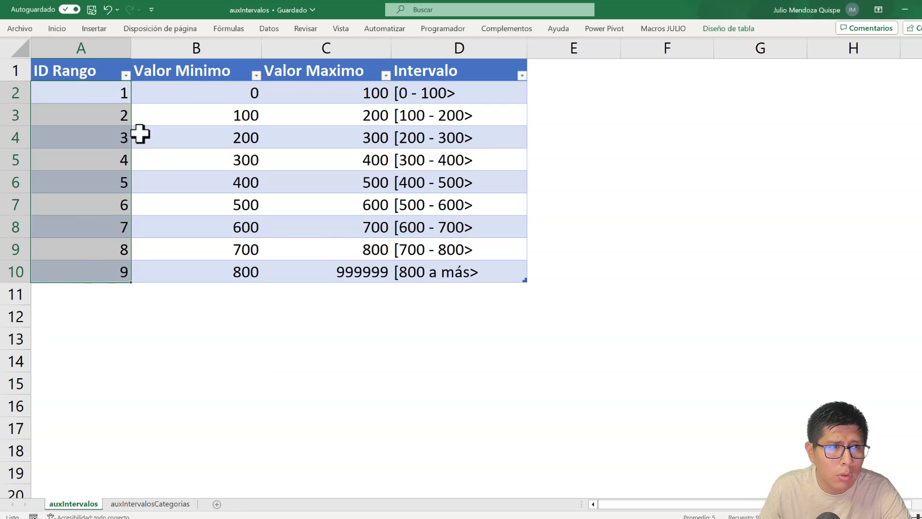
drag(209, 90, 194, 275)
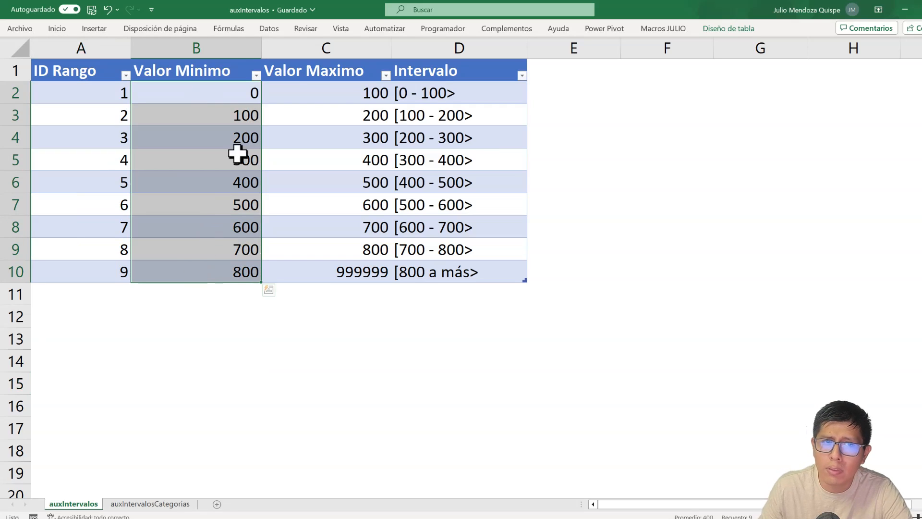
drag(342, 93, 347, 269)
key(ctrl+z)
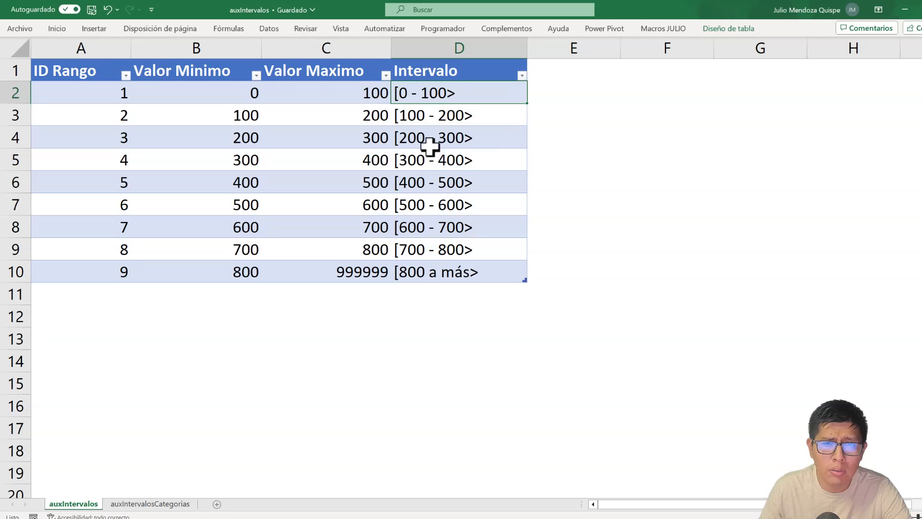
click(358, 163)
double_click(362, 166)
key(Escape)
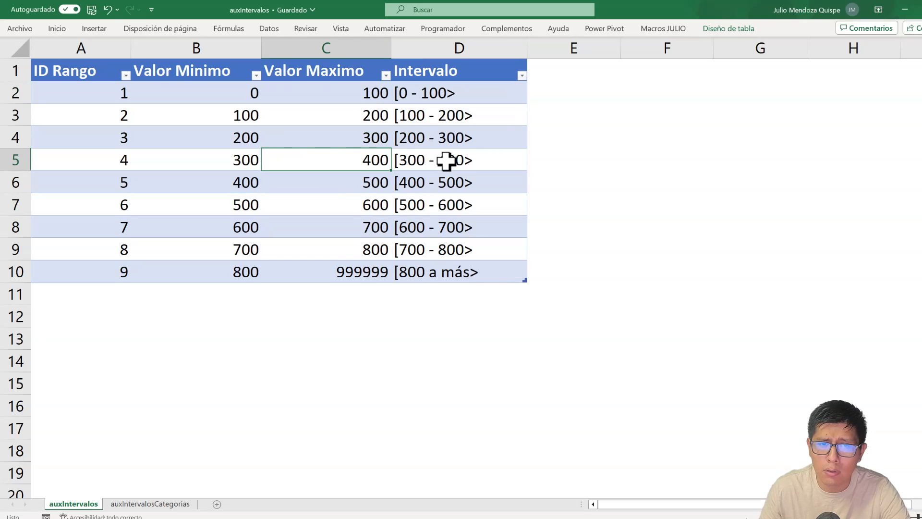
click(446, 164)
Add a row below the auxIntervalos table with ID Rango 10 and Valor Minimo 900
click(104, 289)
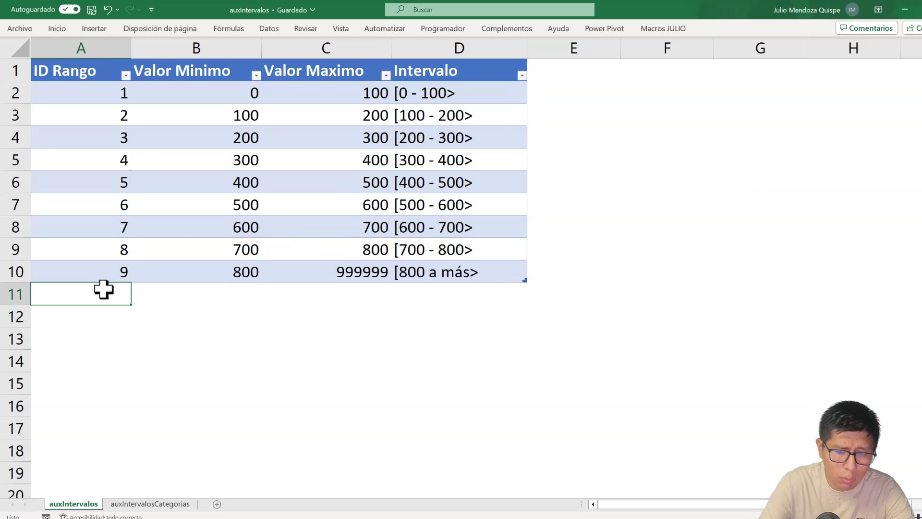
text(10)
key(Return)
key(Up)
key(Right)
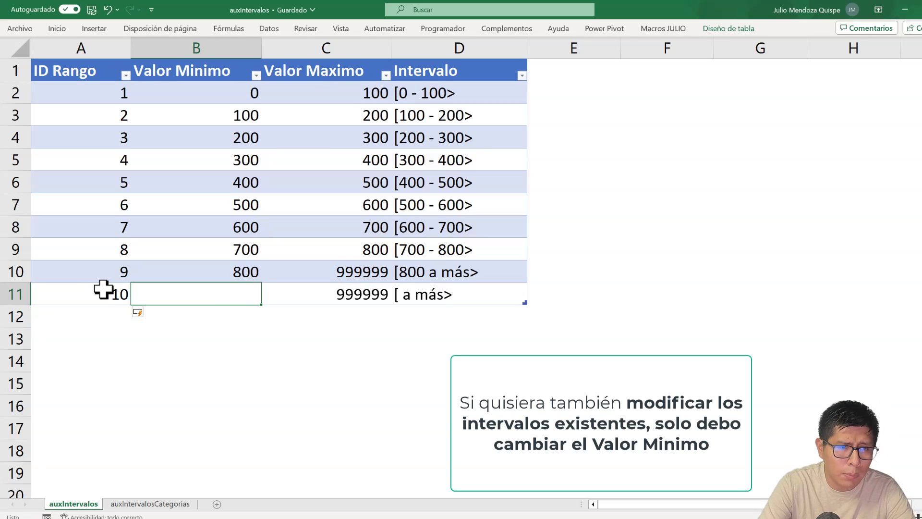
text(900)
key(Return)
key(Up)
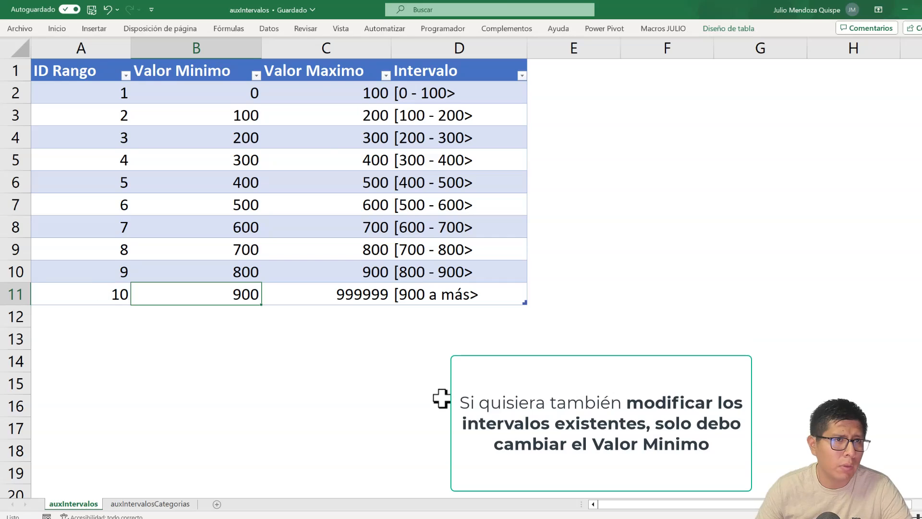
click(229, 214)
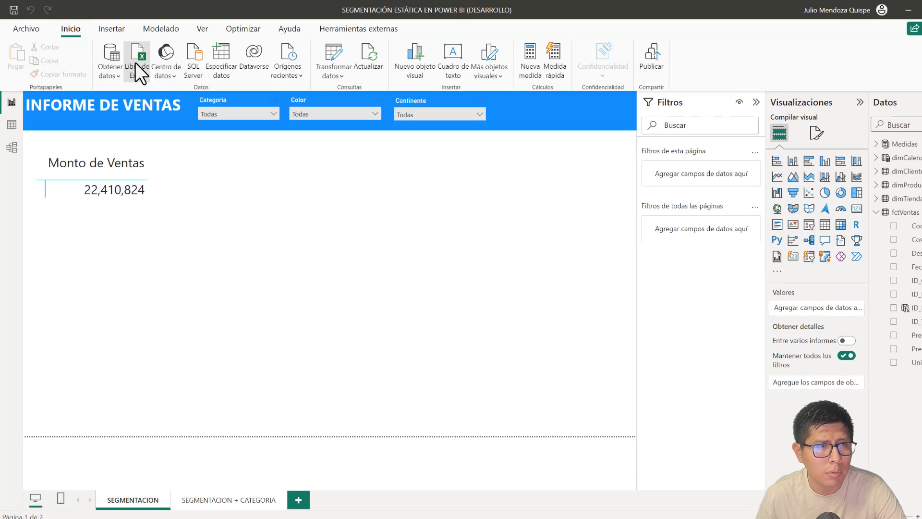
In Power BI, load the auxIntervalos sheet from the auxIntervalos.xlsx workbook into the model
click(136, 62)
double_click(372, 210)
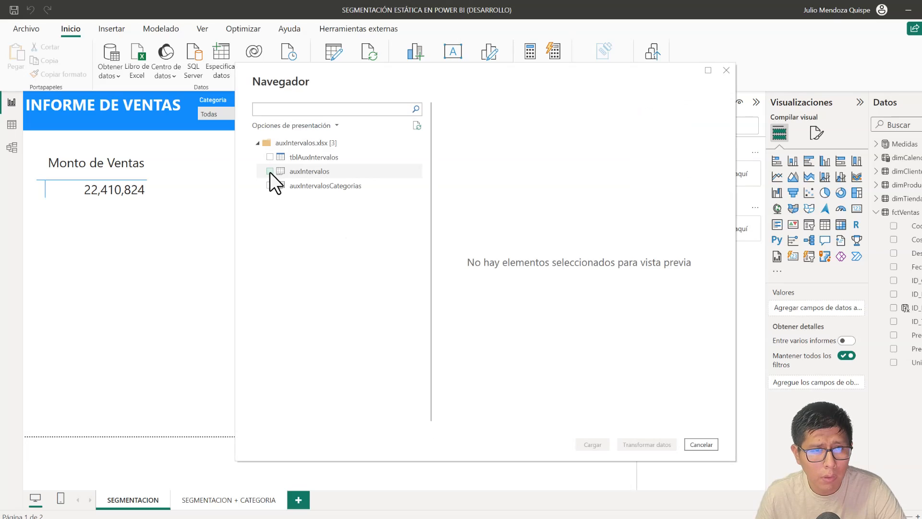
click(269, 171)
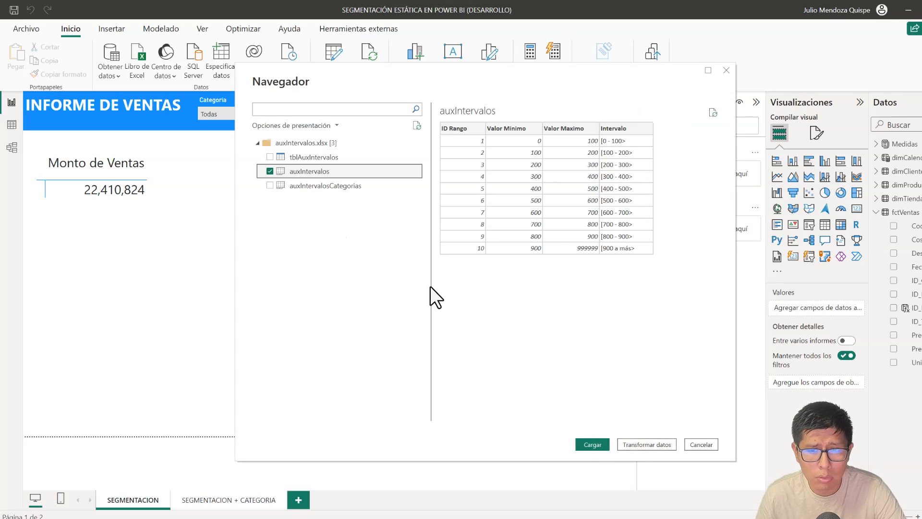
click(592, 445)
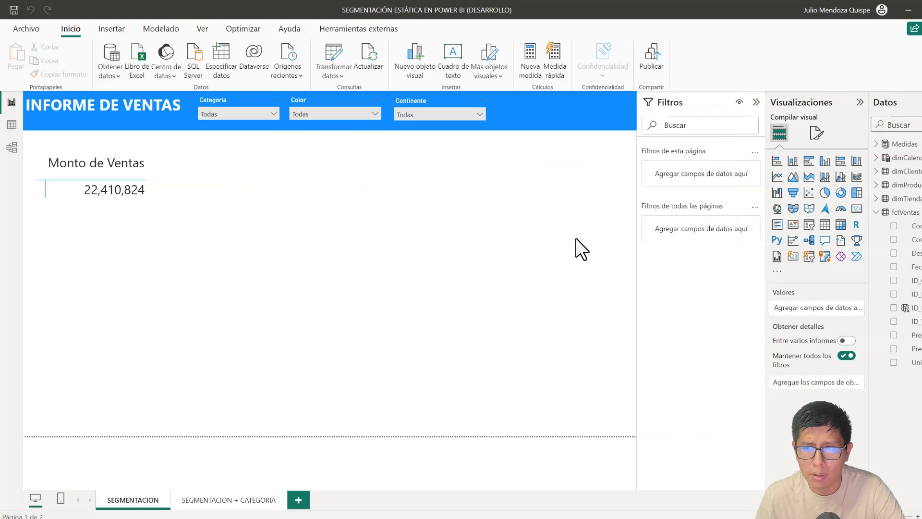
Inspect the ID Rango column in the auxIntervalos table data and open the ID_Rango calculated column in fctVentas
click(12, 125)
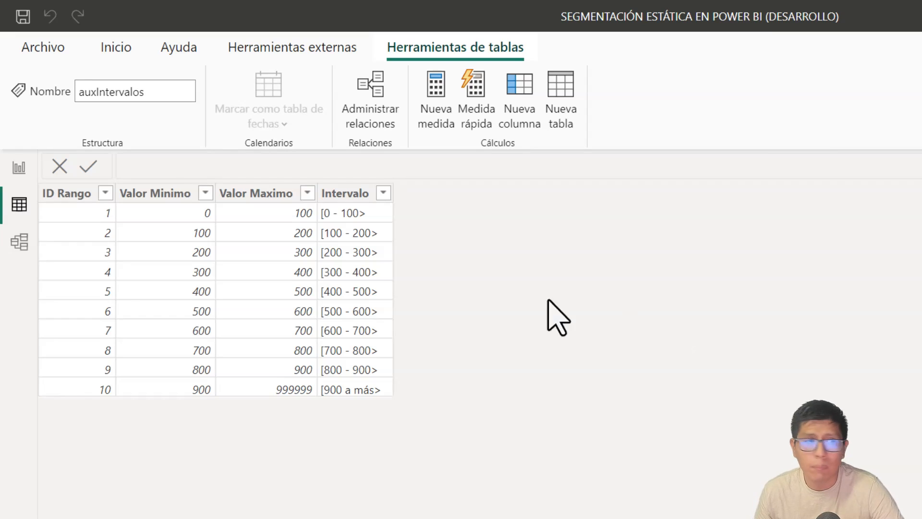
click(75, 198)
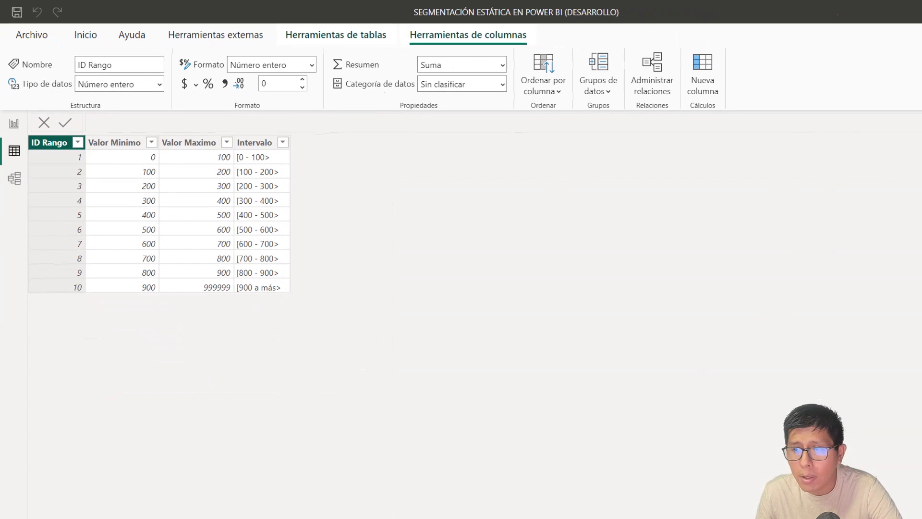
click(917, 212)
click(768, 149)
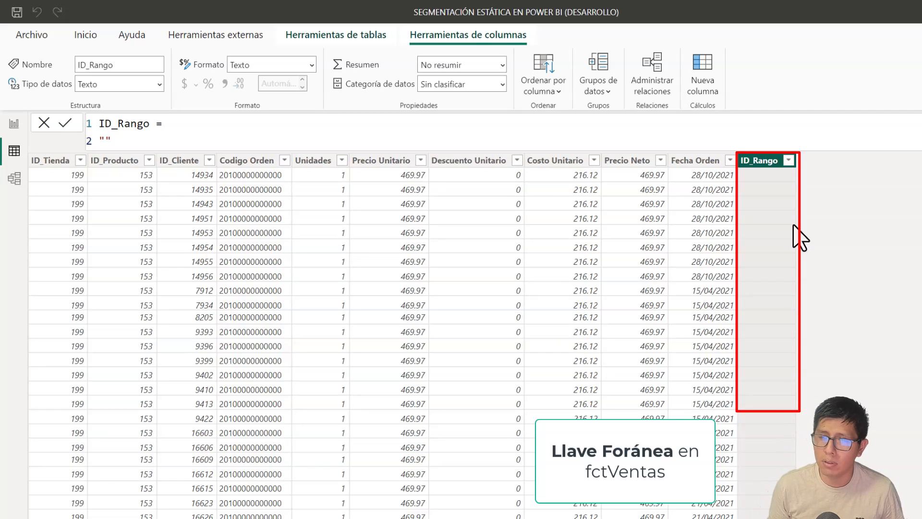
In the ID_Rango formula, replace the empty text with a variable PrecioUnitario equal to fctVentas[Precio Unitario]
drag(152, 144, 98, 141)
text(V)
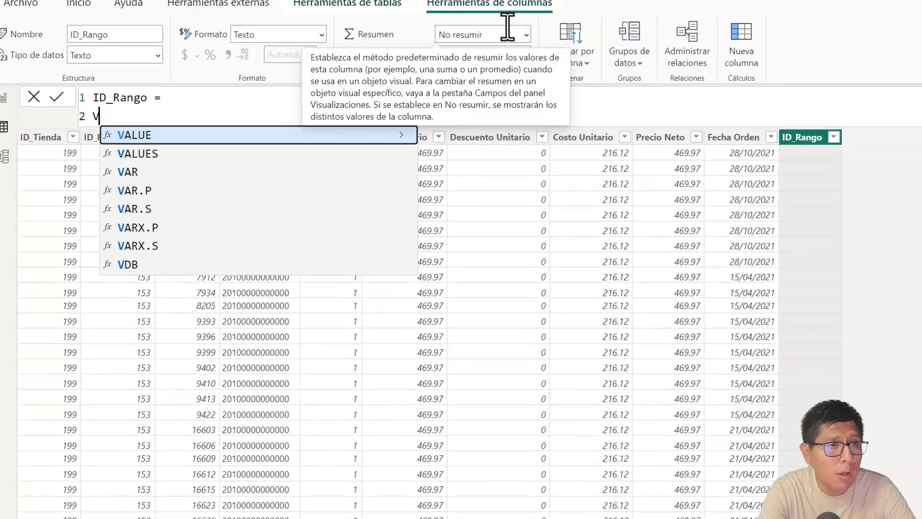
text(AR PrecioU)
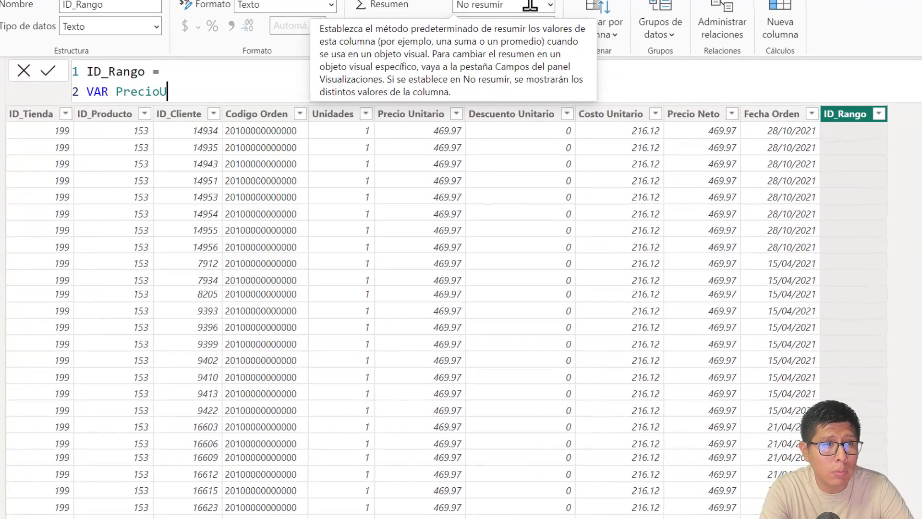
text(nitario = )
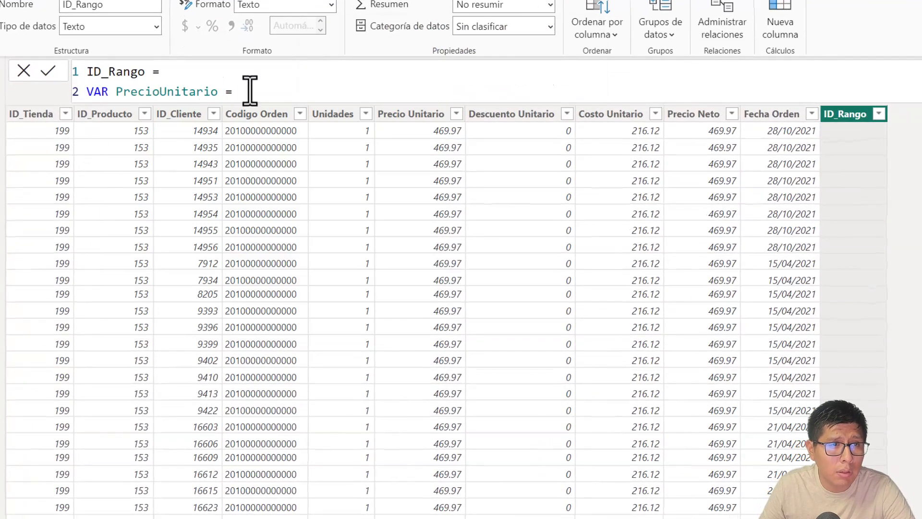
text(precio)
key(Down)
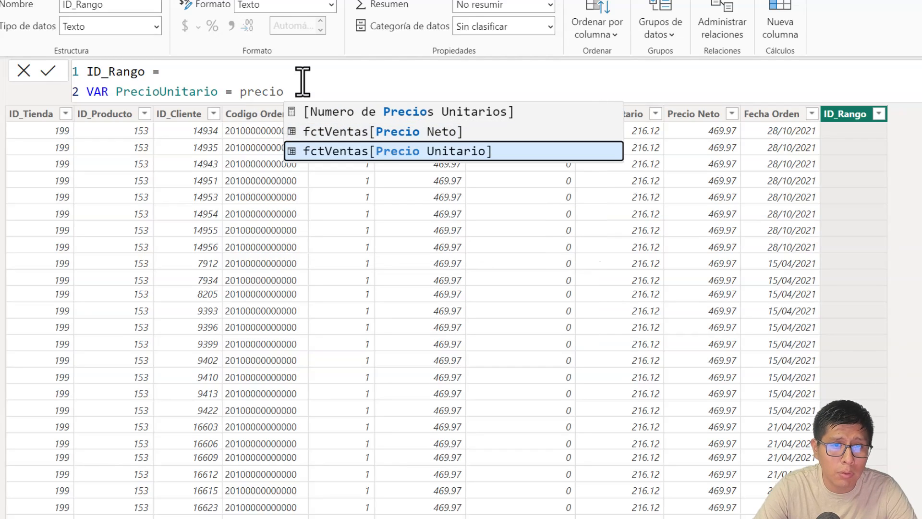
key(Tab)
Add a RETURN PrecioUnitario line to the ID_Rango formula and apply it
key(shift+Return)
text(ret)
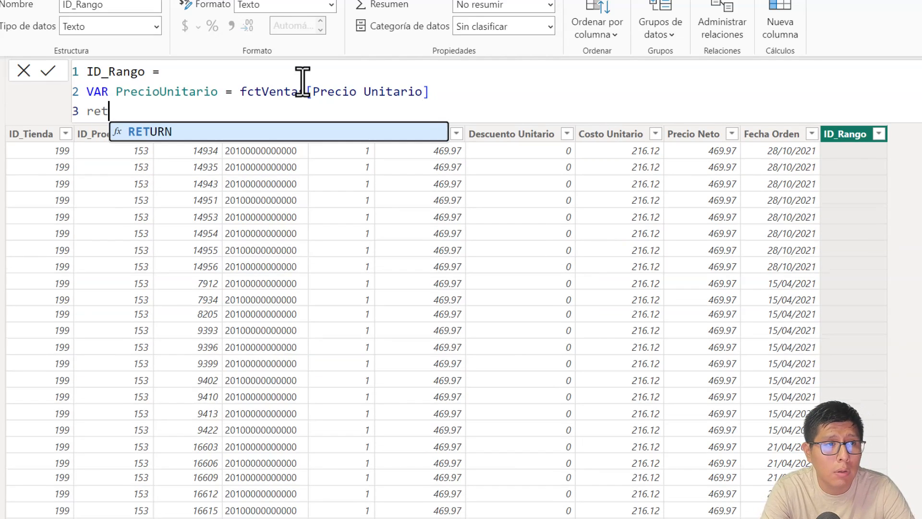
key(Tab)
text(Preci)
key(Tab)
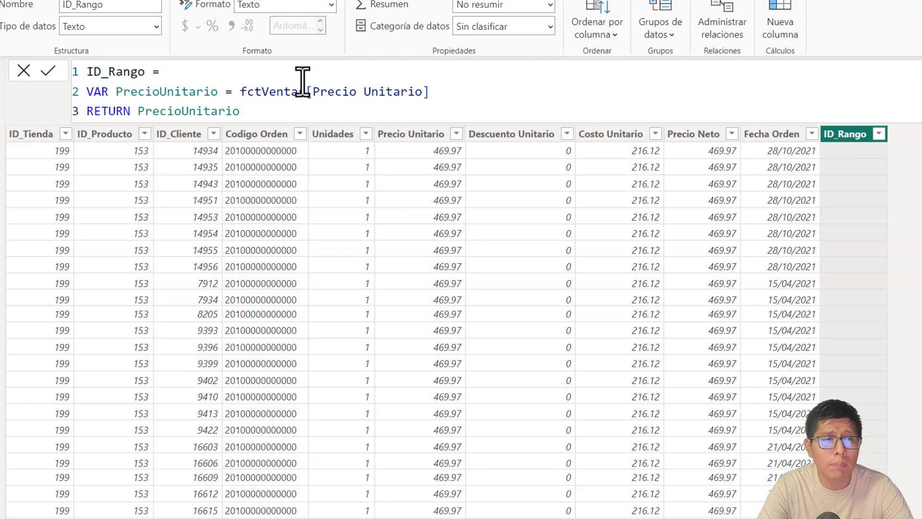
key(Return)
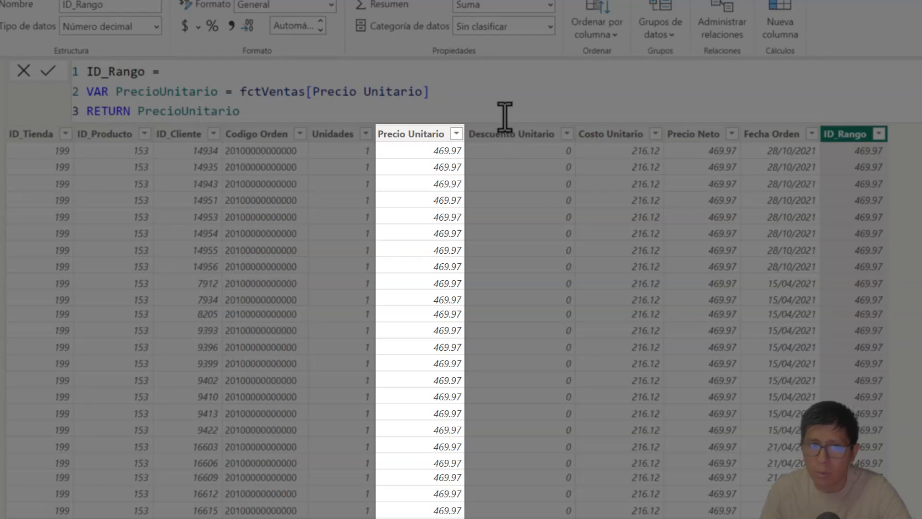
Declare a second variable named TablaFiltro on a new line below PrecioUnitario in the ID_Rango formula
click(486, 99)
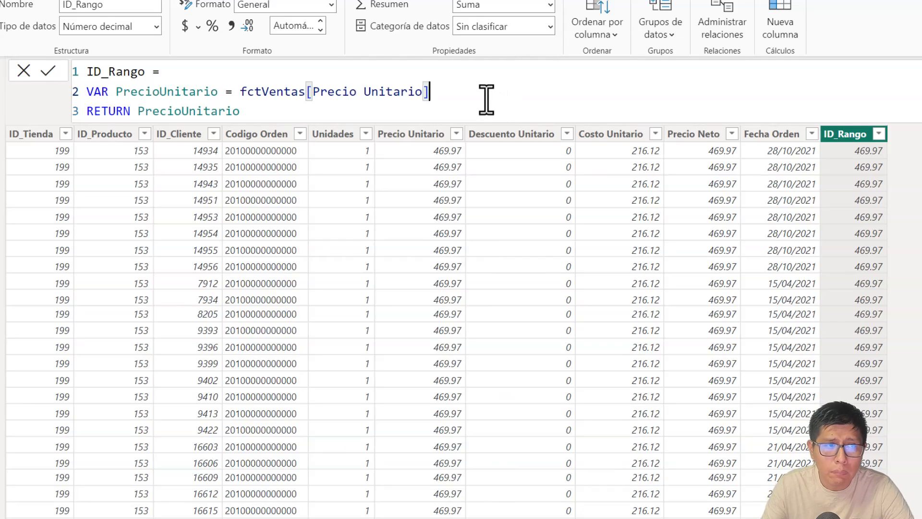
key(shift+Return)
text(VAR )
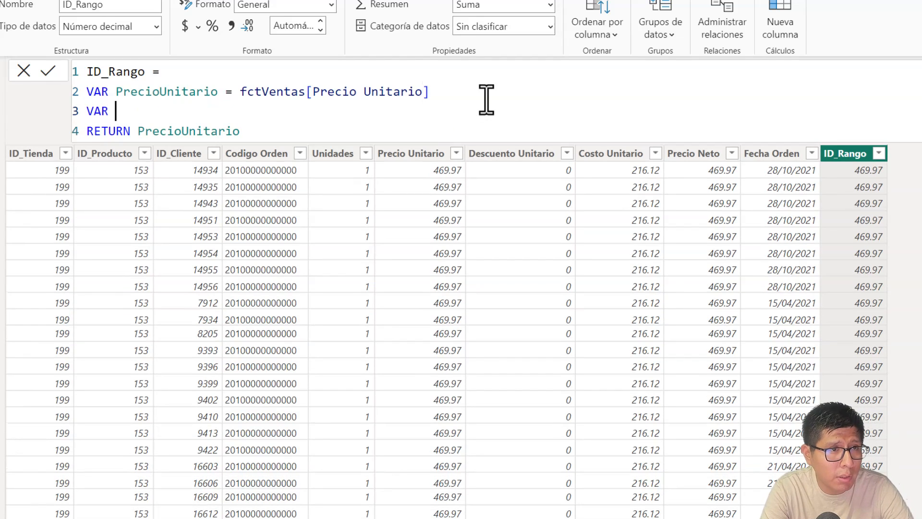
text(TablaFiltr)
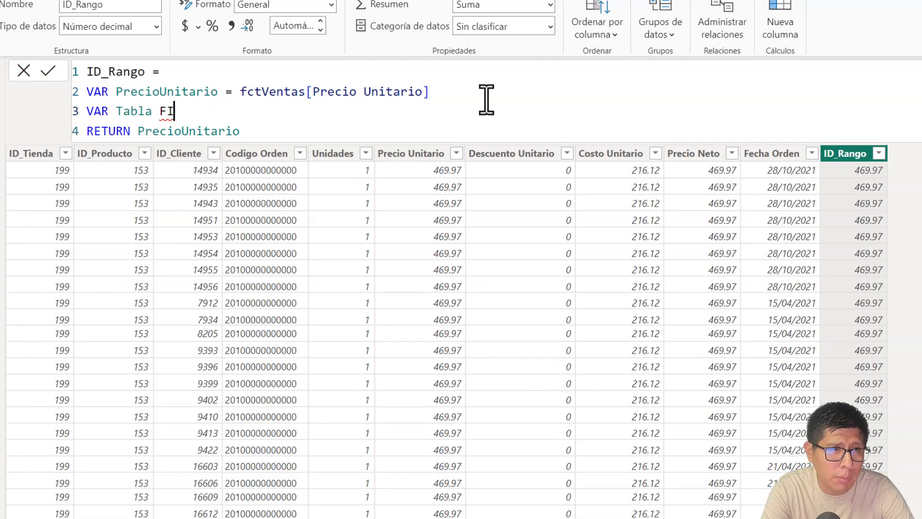
text(o =)
key(shift+Return)
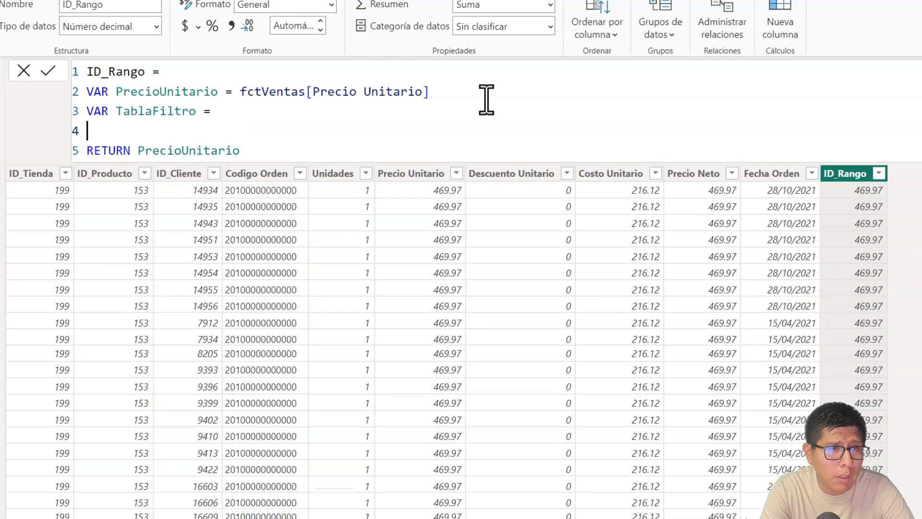
Start the TablaFiltro expression with a FILTER function that uses auxIntervalos as its table
text(Fi)
key(Tab)
key(shift+Return)
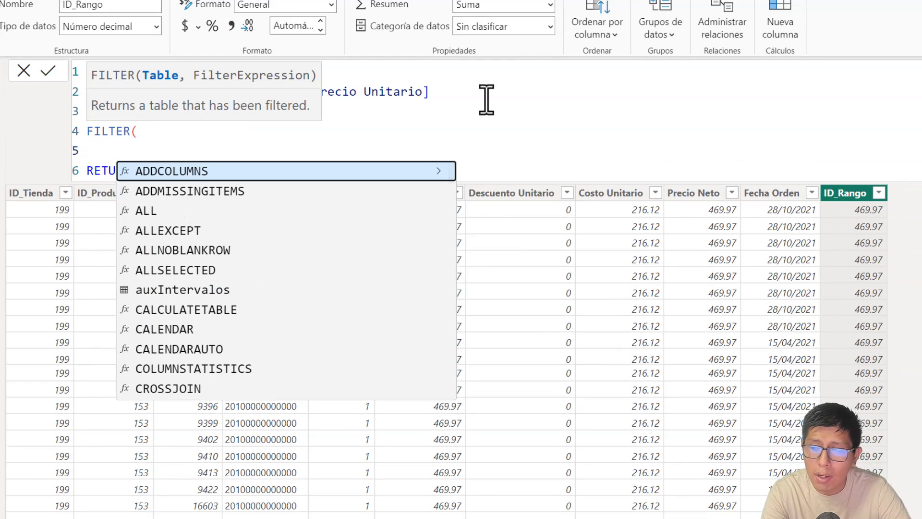
text(aux)
key(Tab)
text(,)
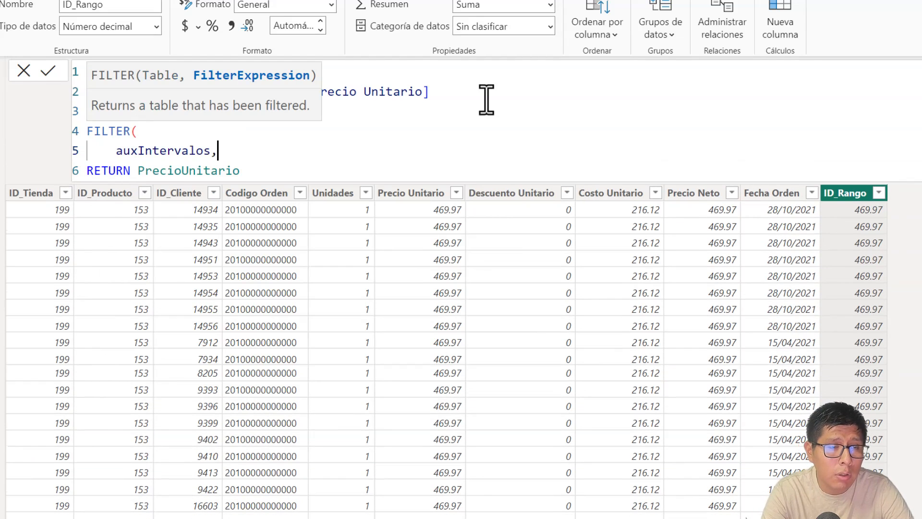
key(shift+Return)
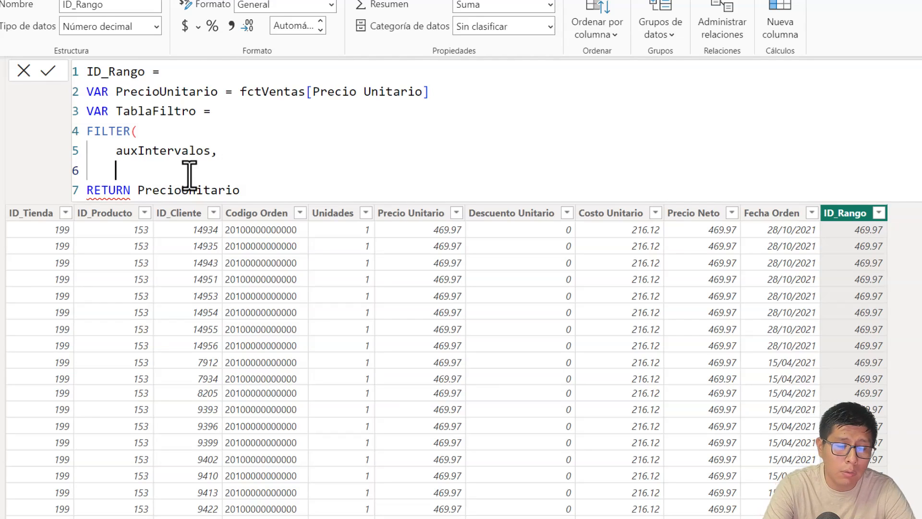
Enter the FILTER condition PrecioUnitario >= auxIntervalos[Valor Minimo]
text(precio)
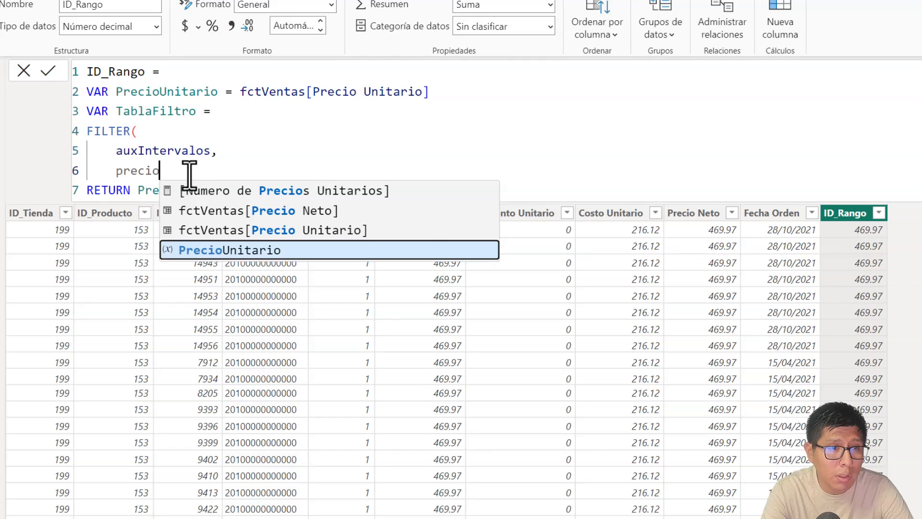
key(Tab)
text(>= )
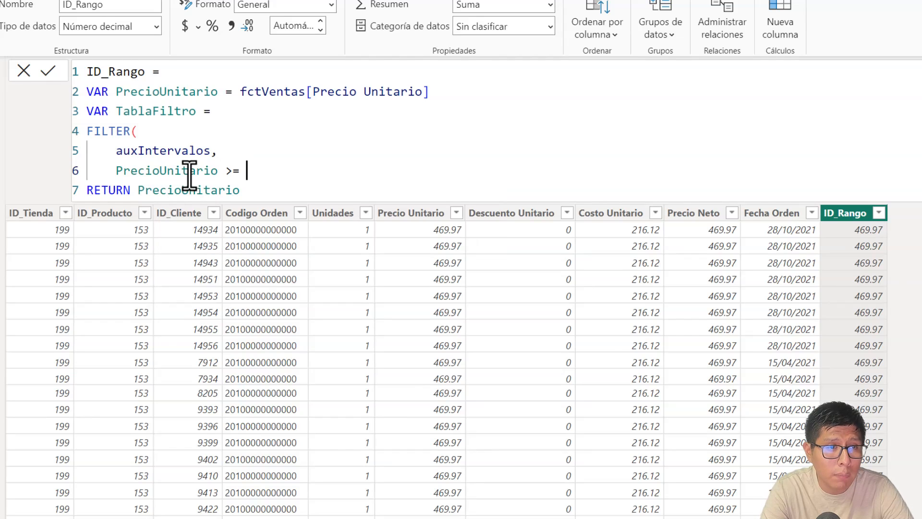
text(valor)
key(Down)
key(Tab)
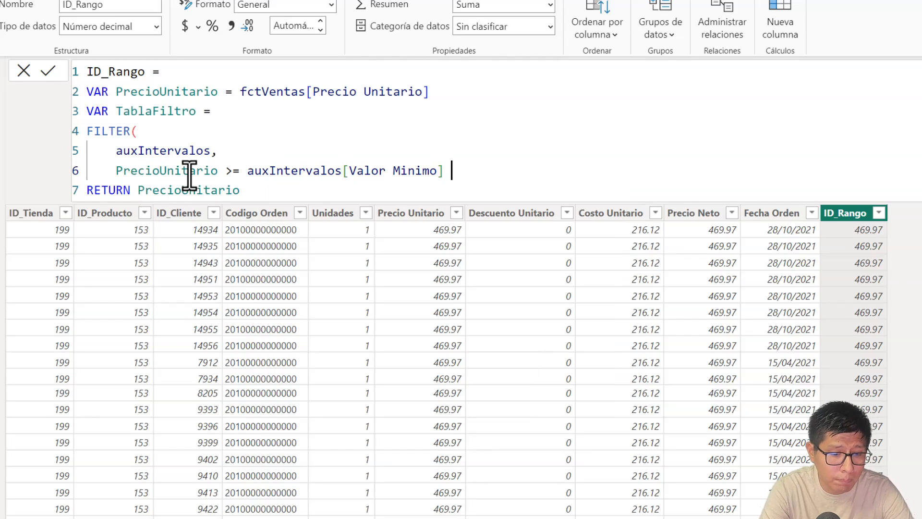
Extend the FILTER condition with && PrecioUnitario < auxIntervalos[Valor Maximo] and close the function
text(&&)
key(Return)
text(precio)
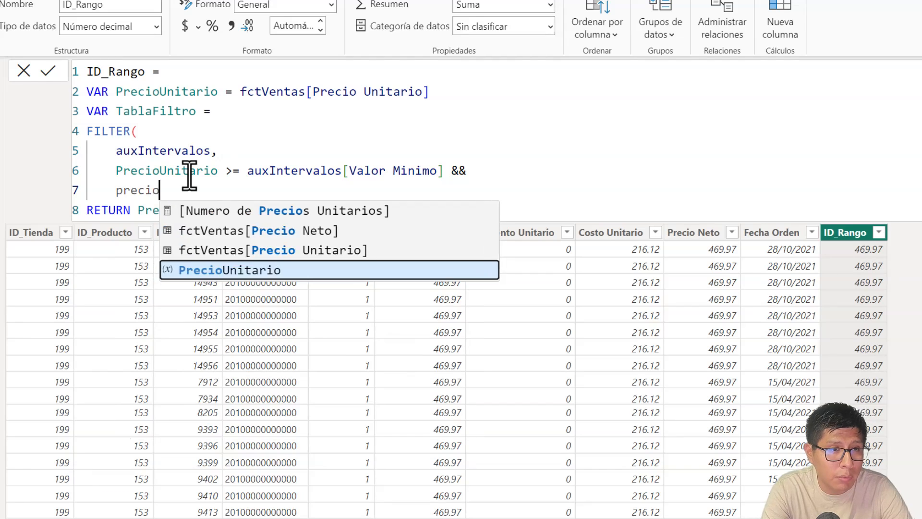
key(Tab)
text(< valor)
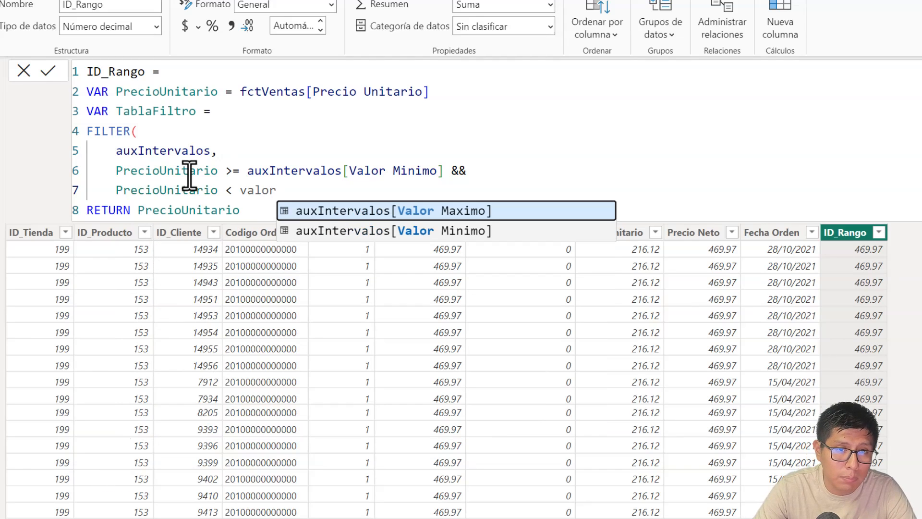
key(Tab)
key(Return)
text())
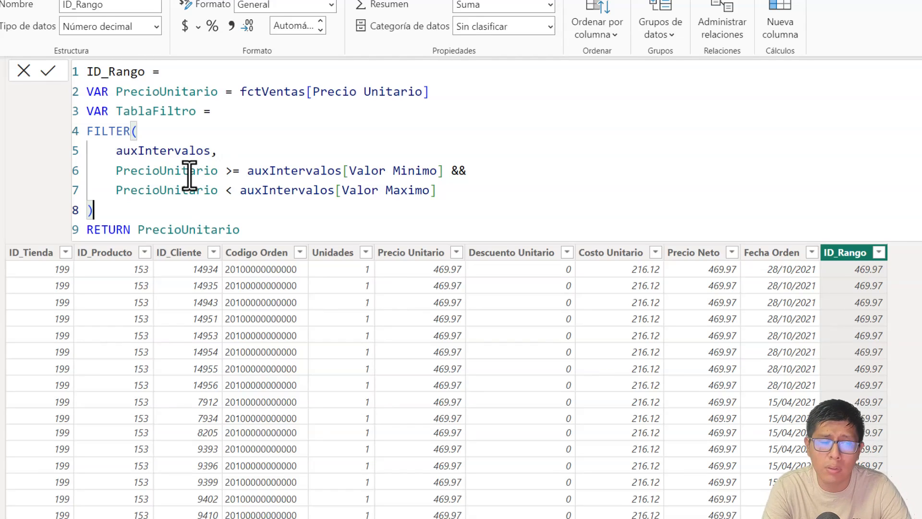
Declare a third variable named Resultado after the TablaFiltro expression
key(Return)
text(VAR )
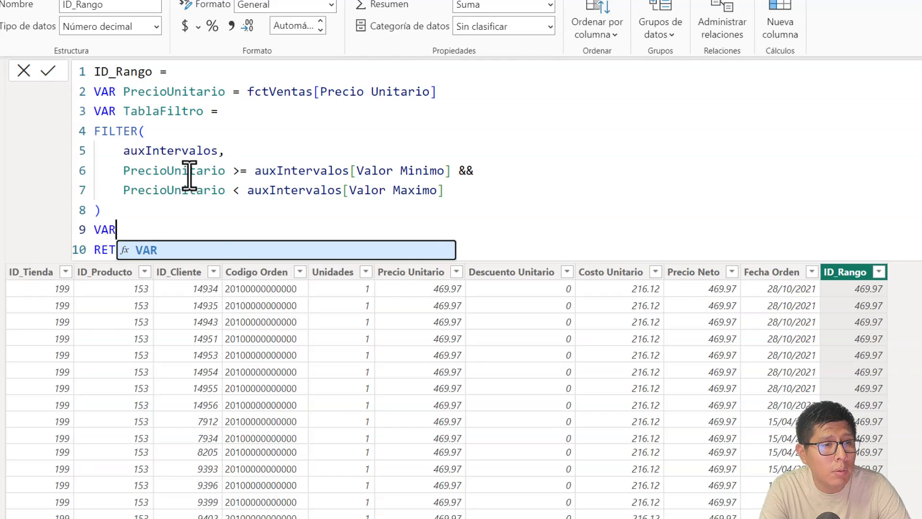
text(Resulta)
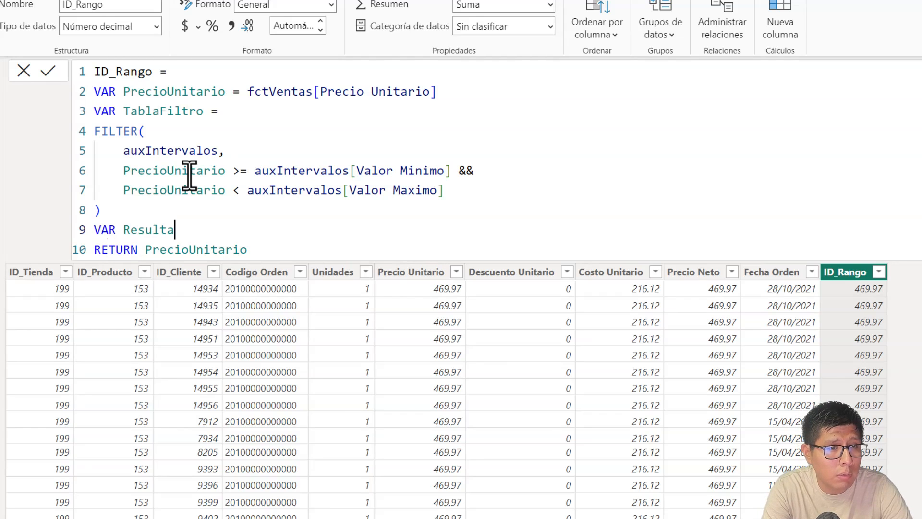
text(do =)
key(shift+Return)
Start the Resultado expression as a CALCULATE function with MIN(auxIntervalos[ID Rango]) as its first argument
text(cal)
key(Tab)
key(shift+Return)
text(min)
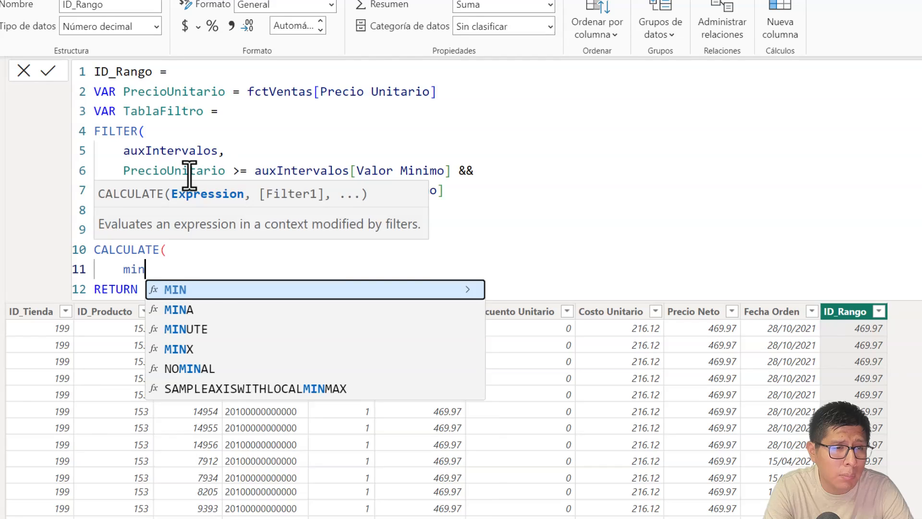
key(Tab)
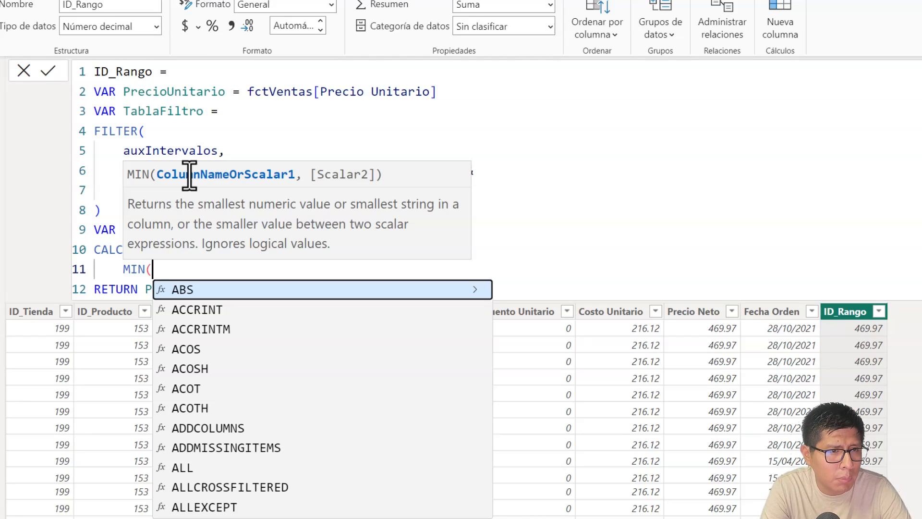
text(a)
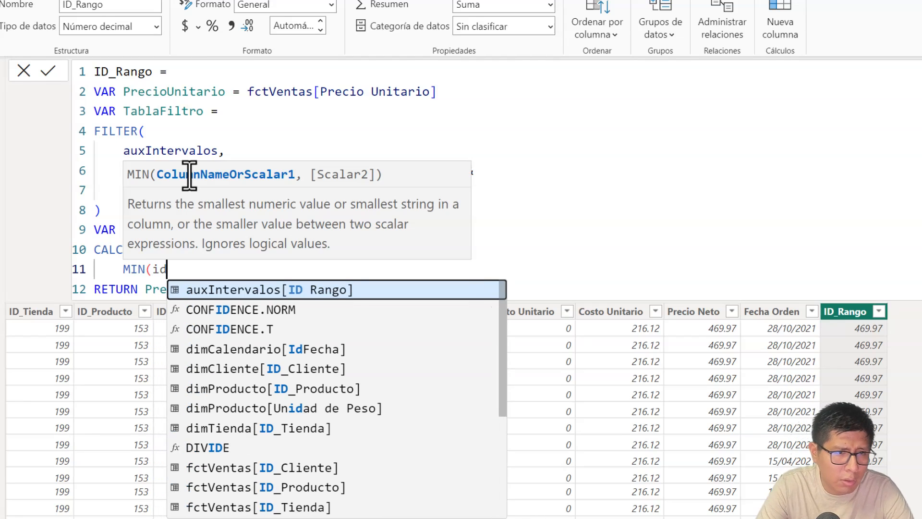
key(Tab)
text(),)
key(Return)
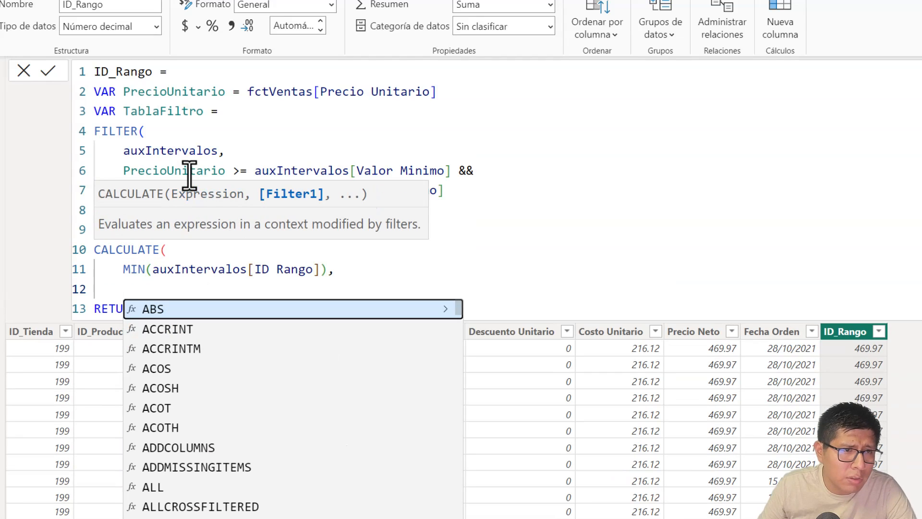
Use TablaFiltro as the CALCULATE filter argument and close the function
key(Escape)
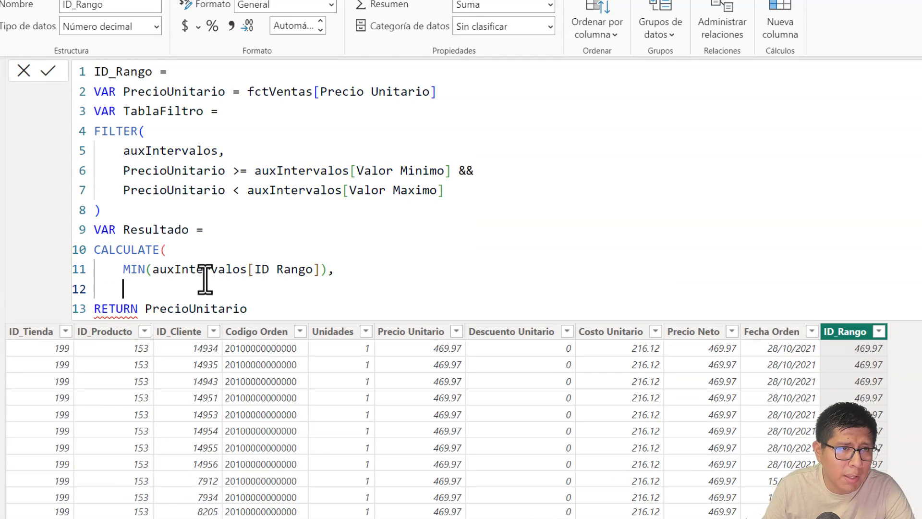
text(tabl)
key(Tab)
key(Return)
key(BackSpace)
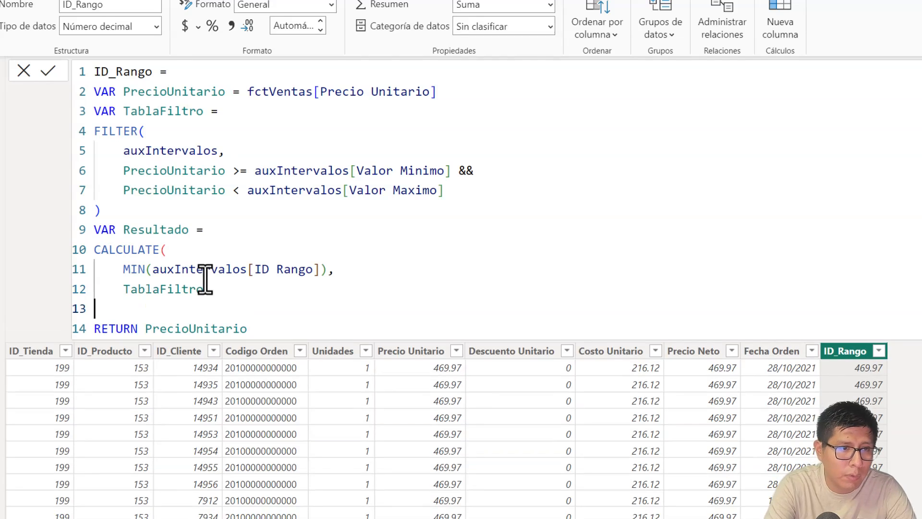
text())
Apply the ID_Rango formula with Resultado as the returned value and list the column's distinct values
drag(145, 329, 302, 336)
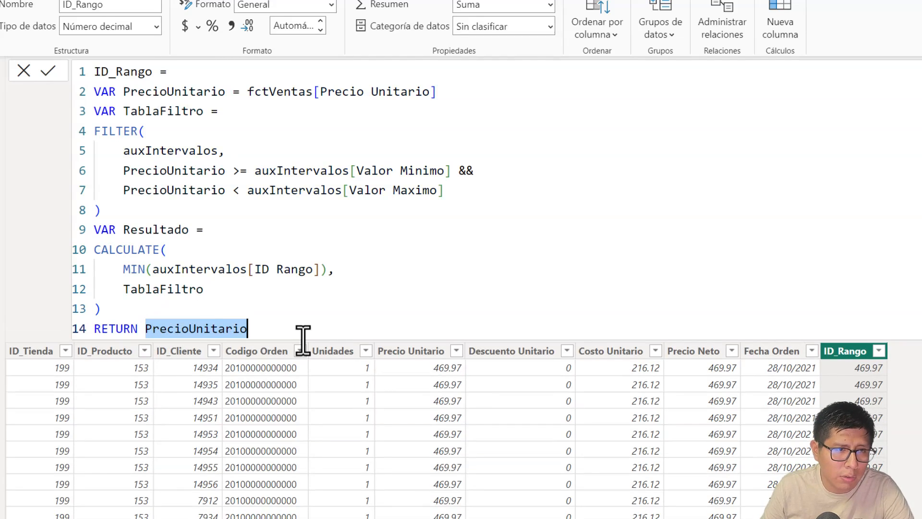
text(Res)
key(Tab)
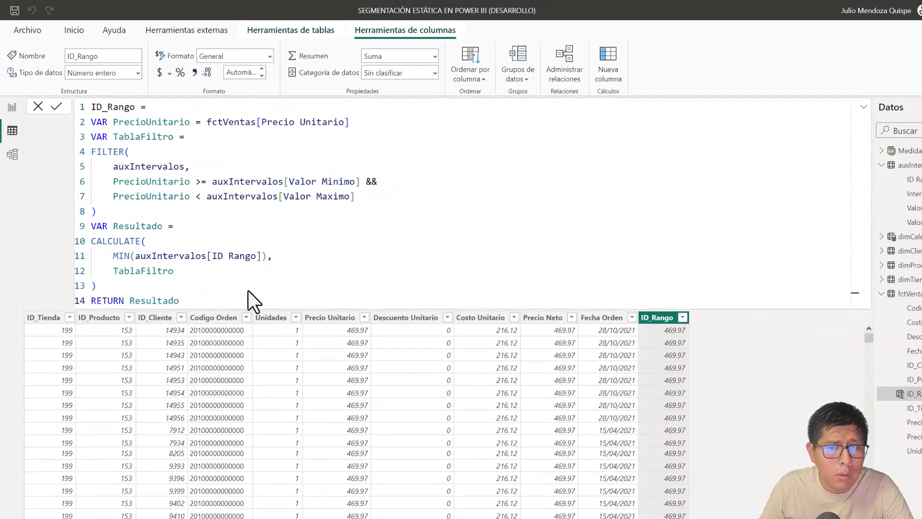
key(Return)
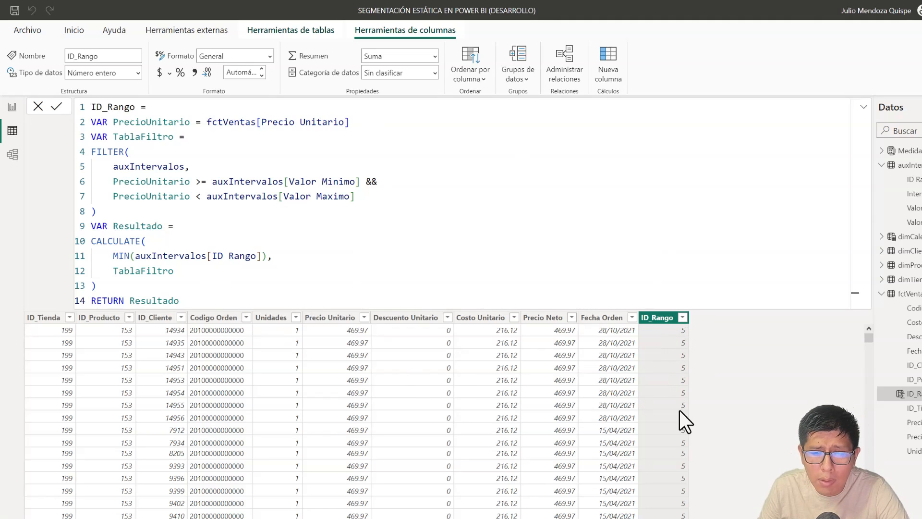
click(683, 317)
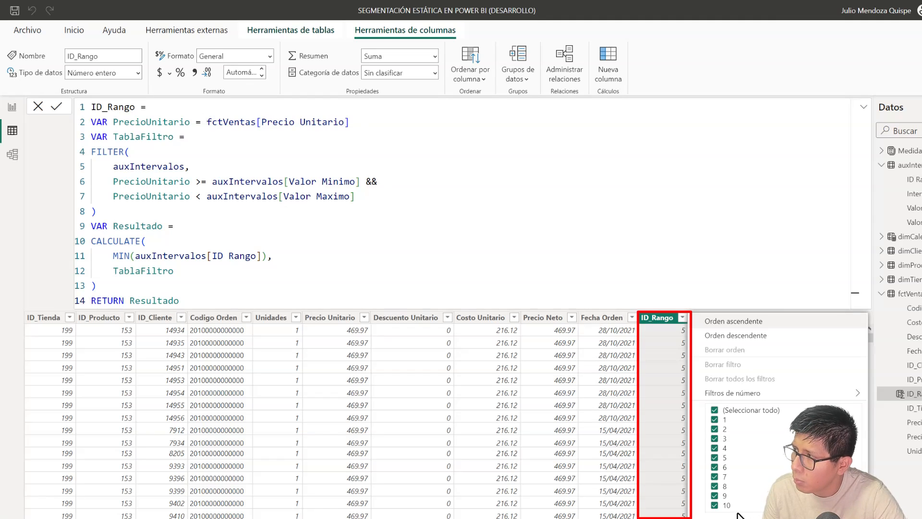
In the model diagram, move the auxIntervalos table next to fctVentas
click(691, 358)
scroll(670, 369, down, 1)
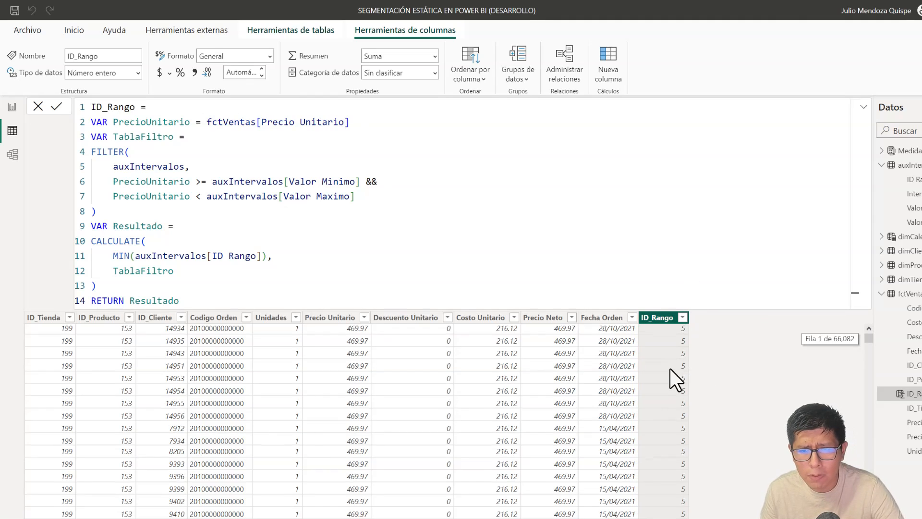
scroll(667, 355, up, 2)
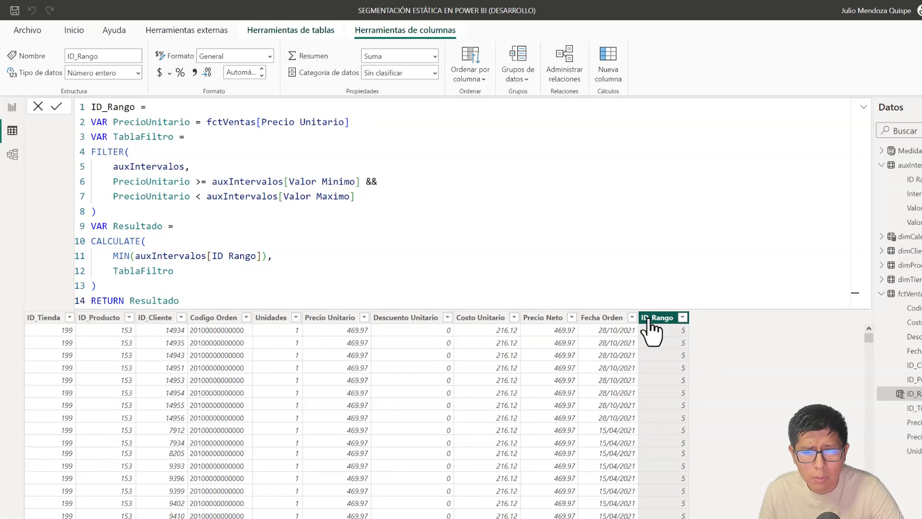
click(12, 154)
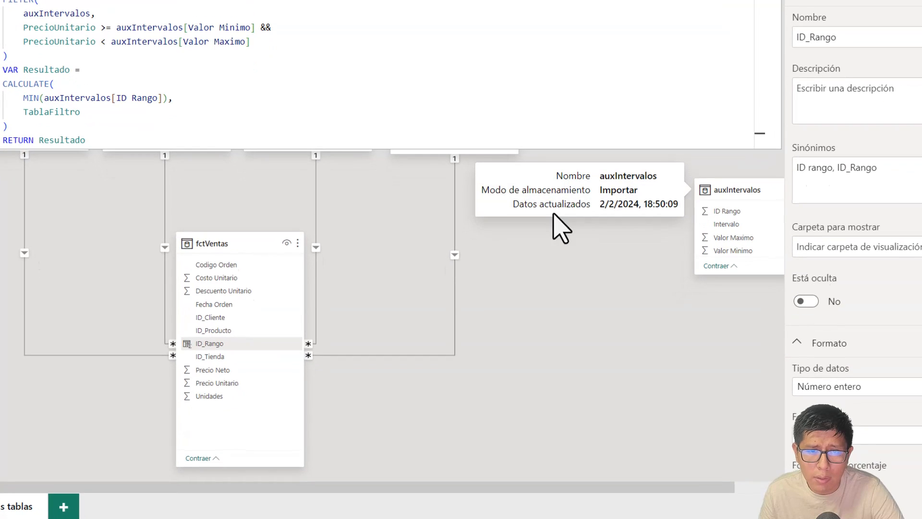
drag(696, 214, 410, 207)
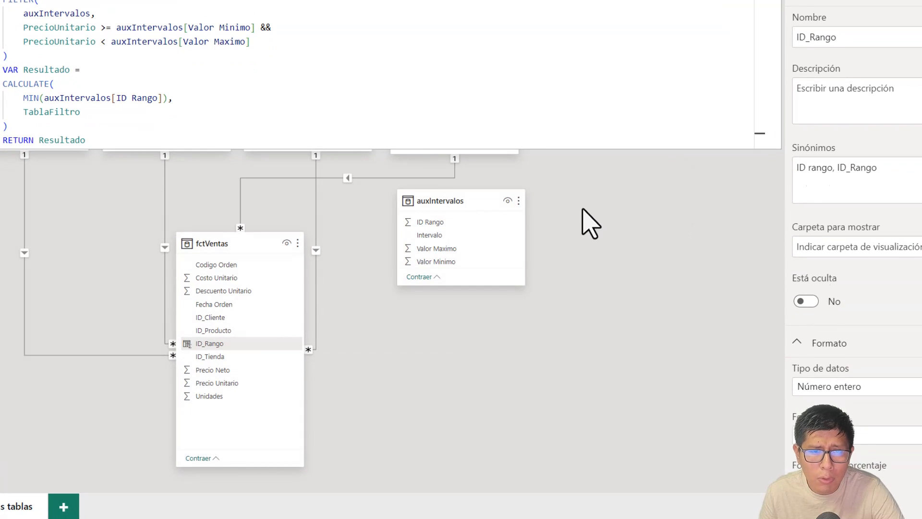
click(582, 220)
click(450, 201)
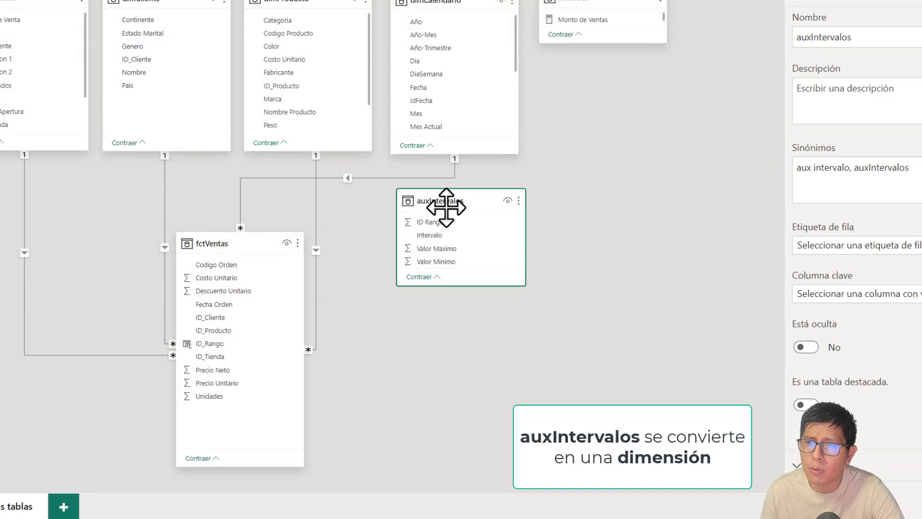
Relate ID Rango of auxIntervalos to ID_Rango of fctVentas in the model diagram
click(430, 222)
drag(449, 225, 223, 343)
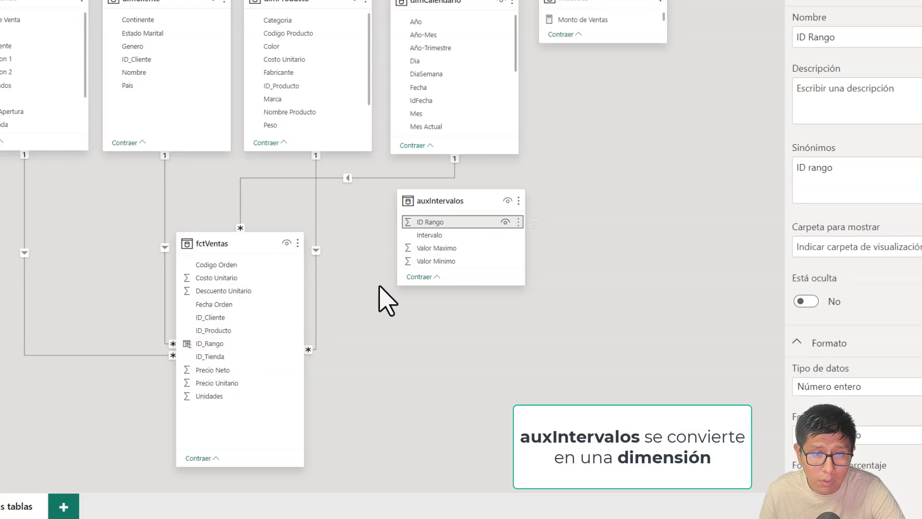
drag(449, 200, 446, 218)
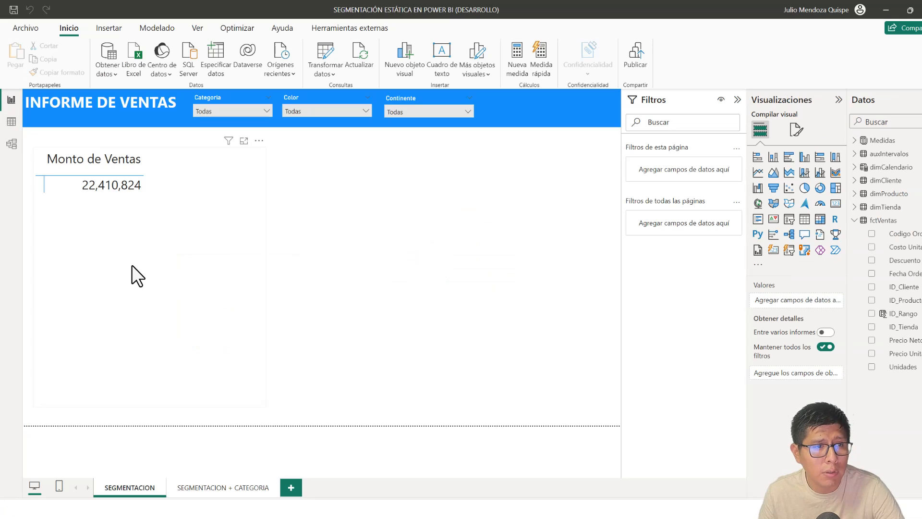
Add the Intervalo field of auxIntervalos as rows of the Monto de Ventas matrix on the SEGMENTACION report page
click(142, 219)
click(853, 154)
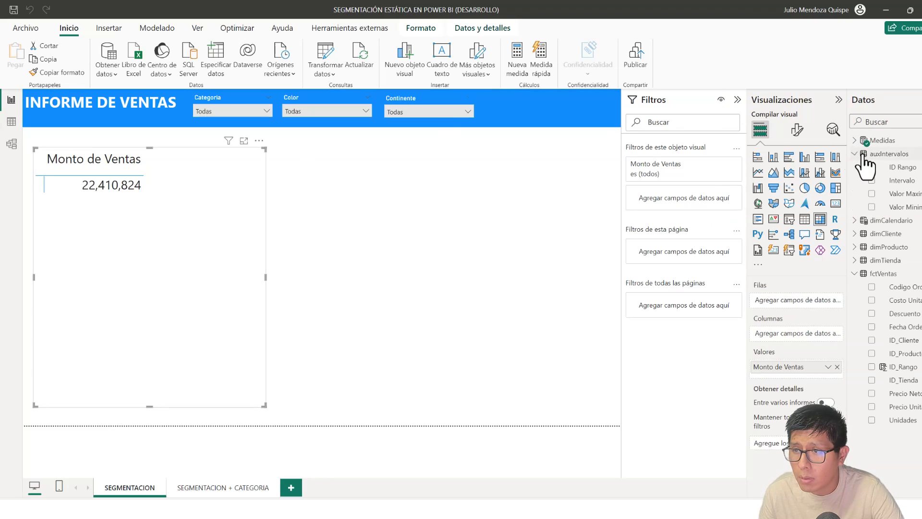
drag(905, 181, 794, 304)
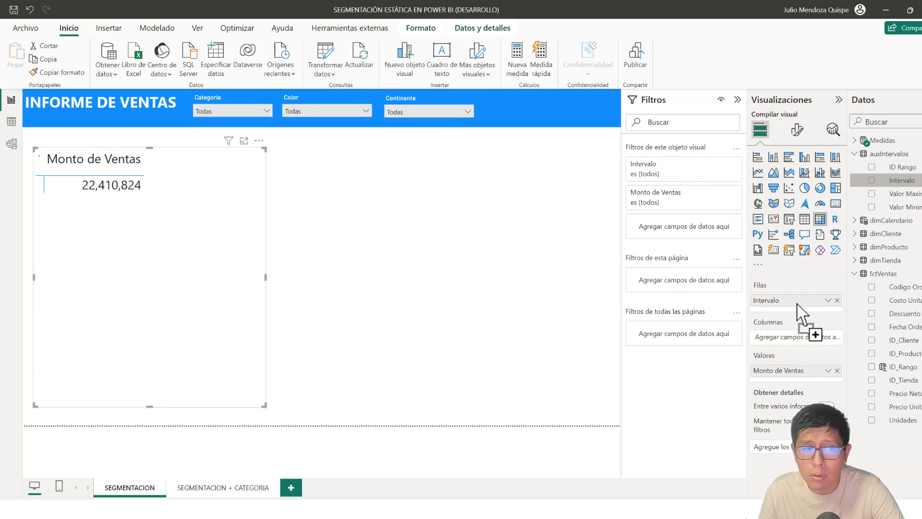
drag(108, 165, 125, 166)
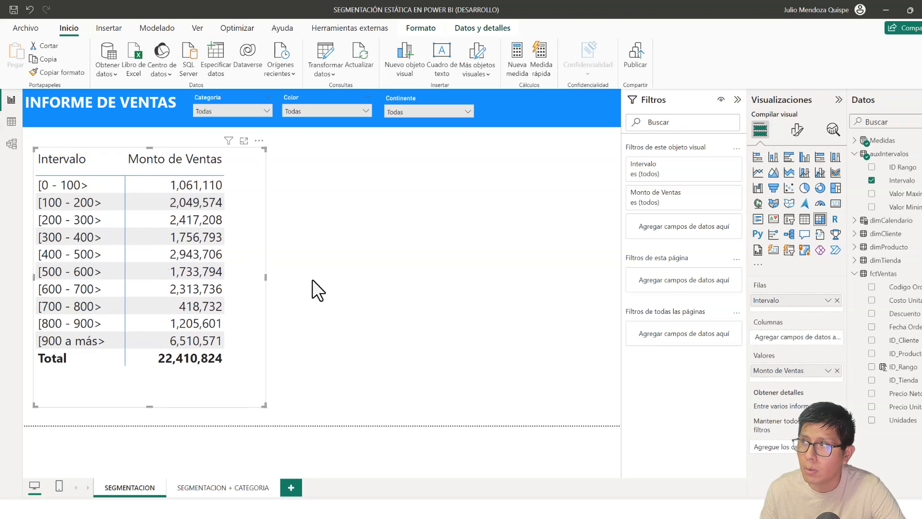
click(356, 237)
click(250, 220)
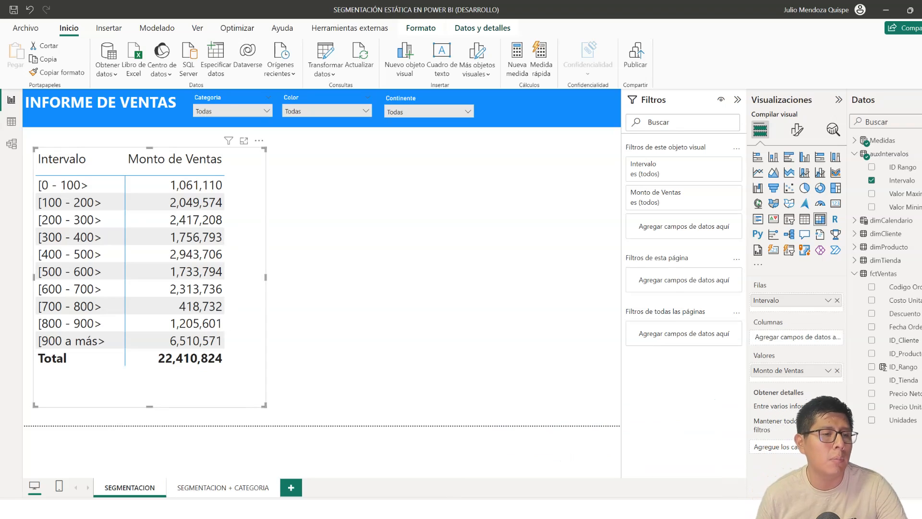
Open the auxIntervalos workbook in Excel and append rows with ID Rango 11 and 12 to the interval table
click(231, 509)
double_click(195, 68)
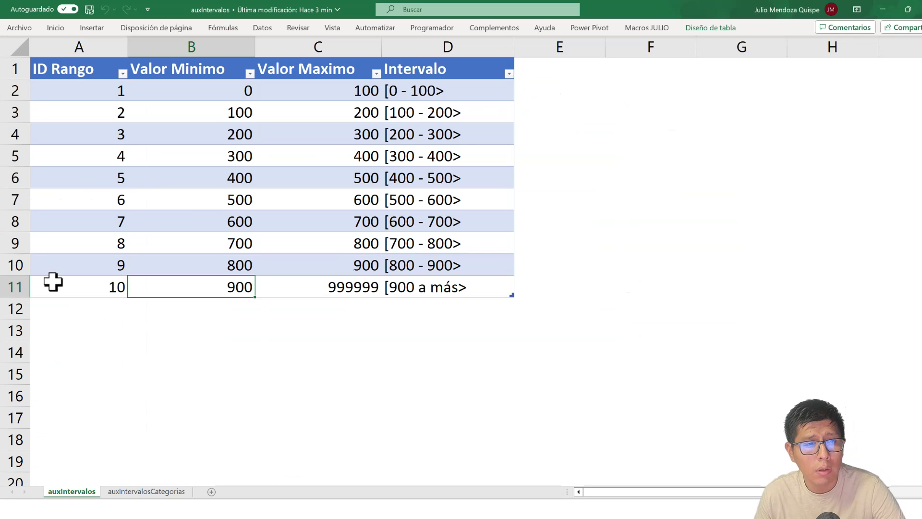
click(88, 307)
text(11)
key(Return)
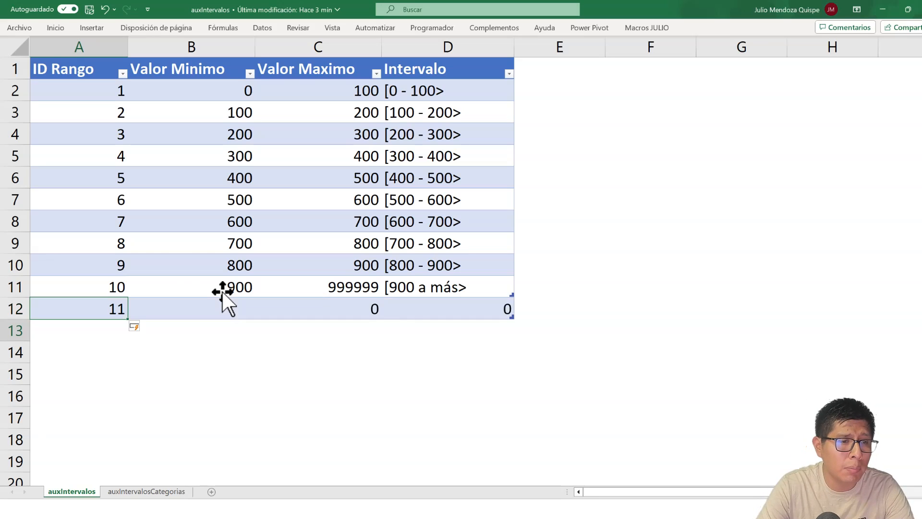
text(12)
Set Valor Minimo to 1000 for ID Rango 11 and to 1200 for ID Rango 12
click(224, 300)
text(1000)
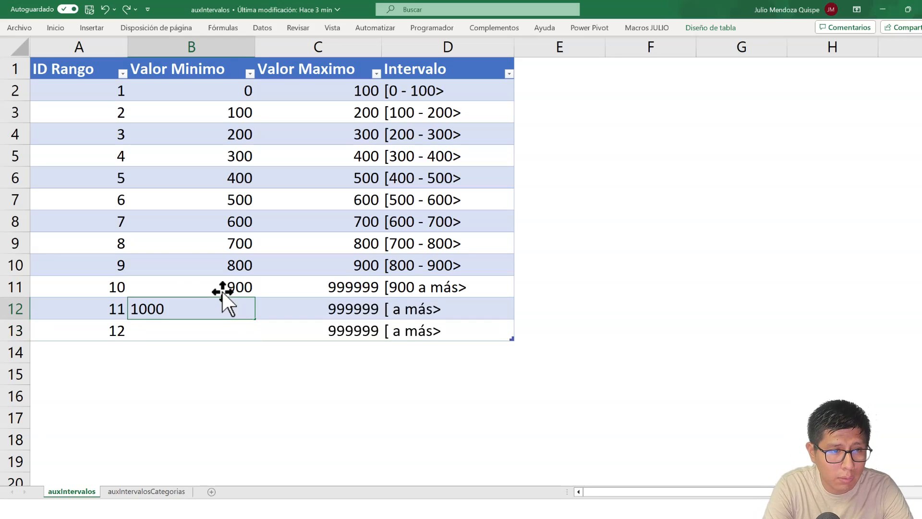
key(Return)
text(1200)
key(Return)
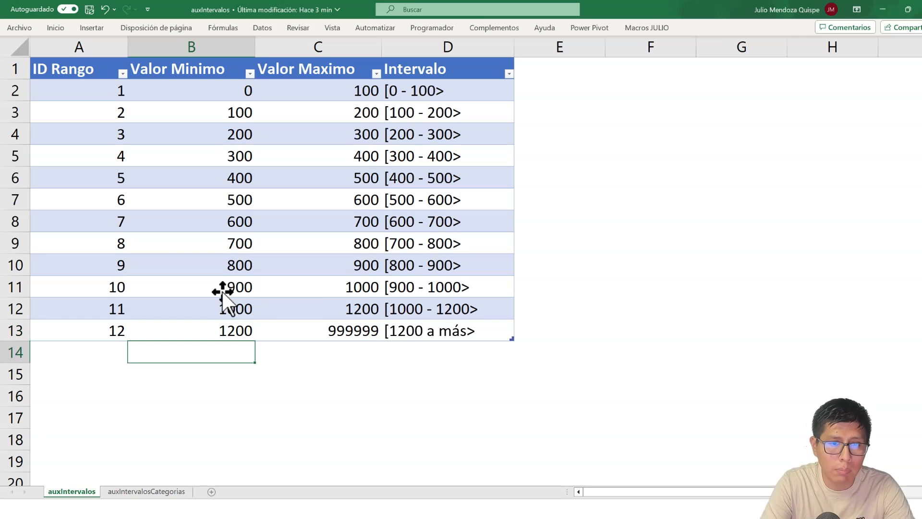
Save the auxIntervalos workbook and close it
click(222, 290)
click(90, 9)
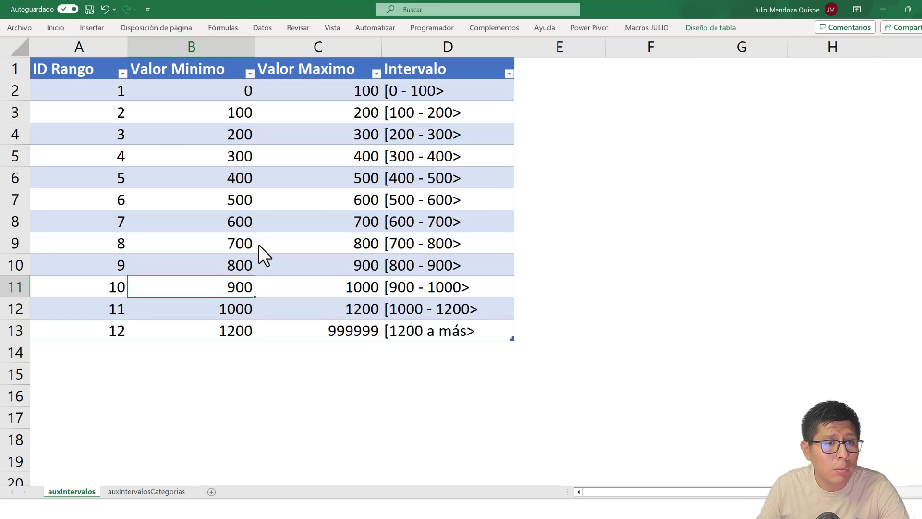
click(243, 185)
key(alt+F4)
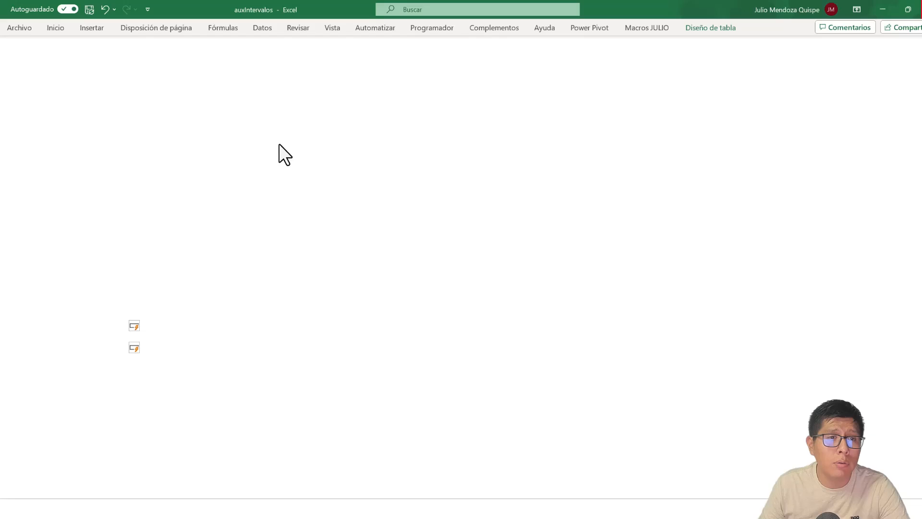
Switch back to the Power BI sales report and refresh the data of the auxIntervalos table
mouse_move(219, 490)
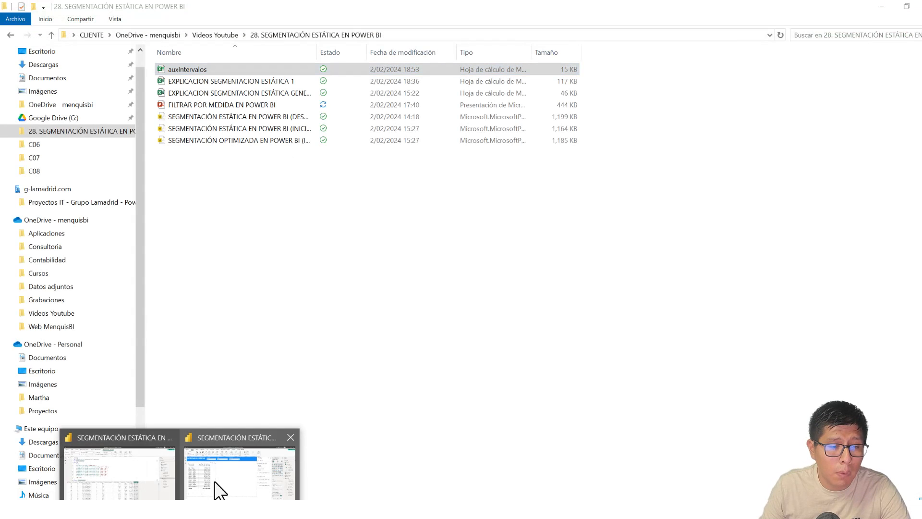
click(109, 476)
click(891, 155)
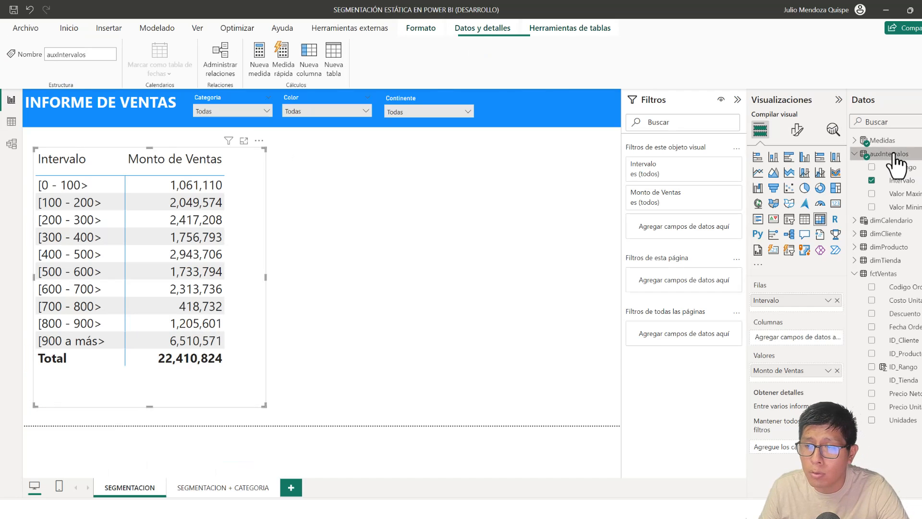
right_click(895, 157)
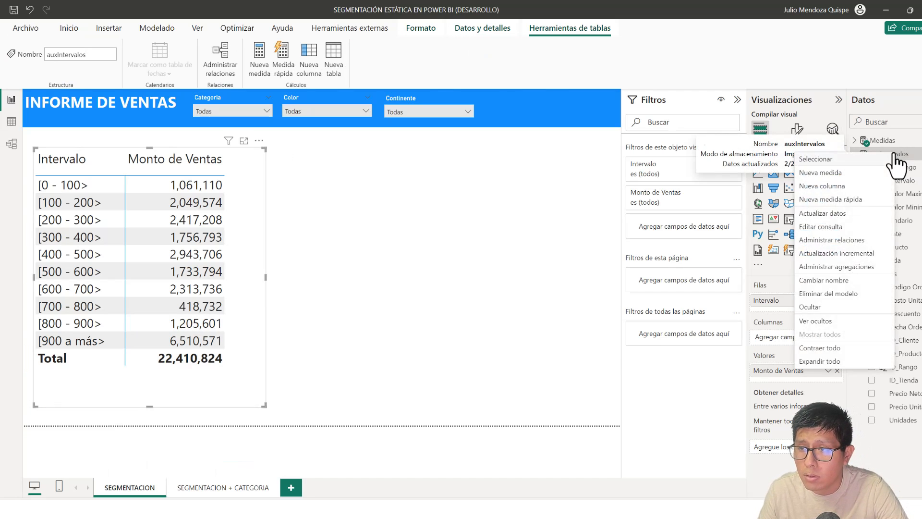
click(821, 214)
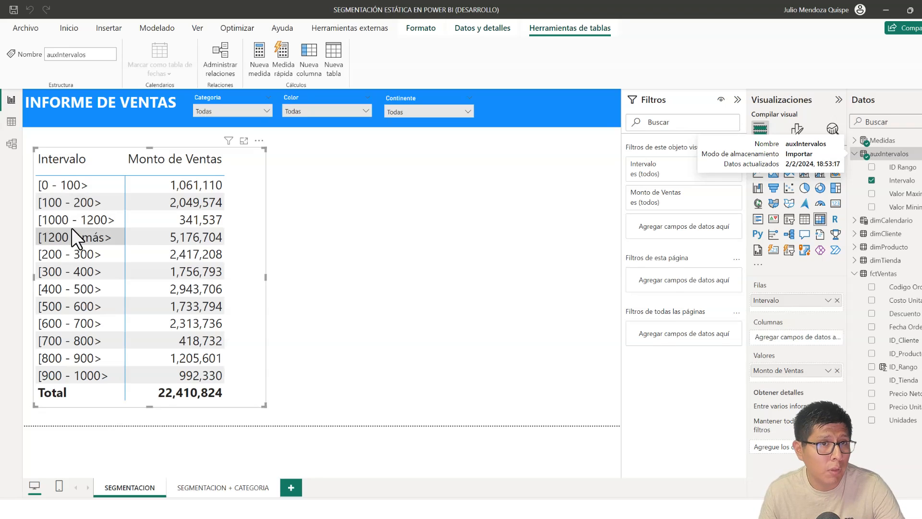
Sort the Intervalo column of auxIntervalos by ID Rango and return to the report page
click(11, 123)
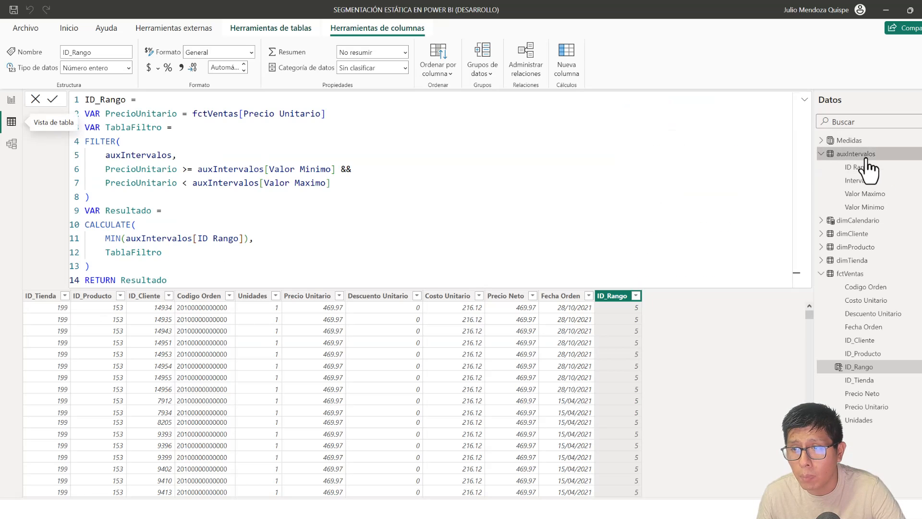
click(841, 153)
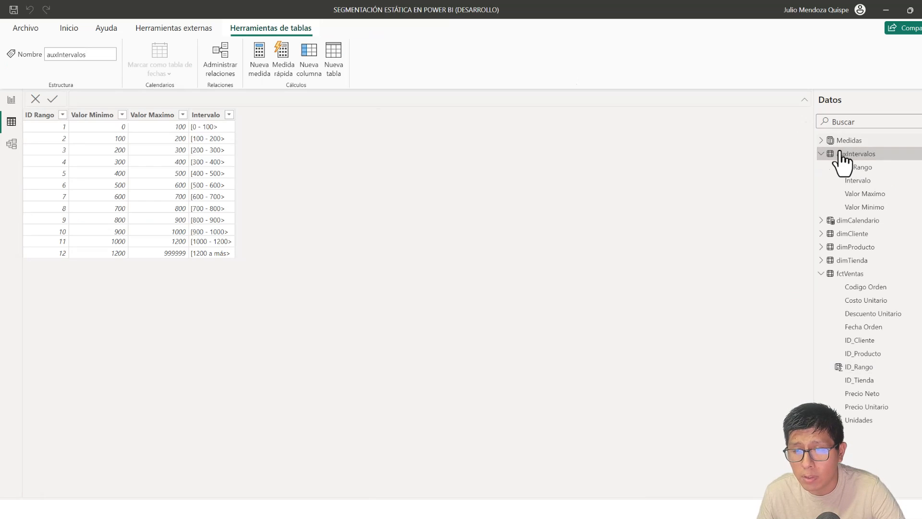
click(205, 115)
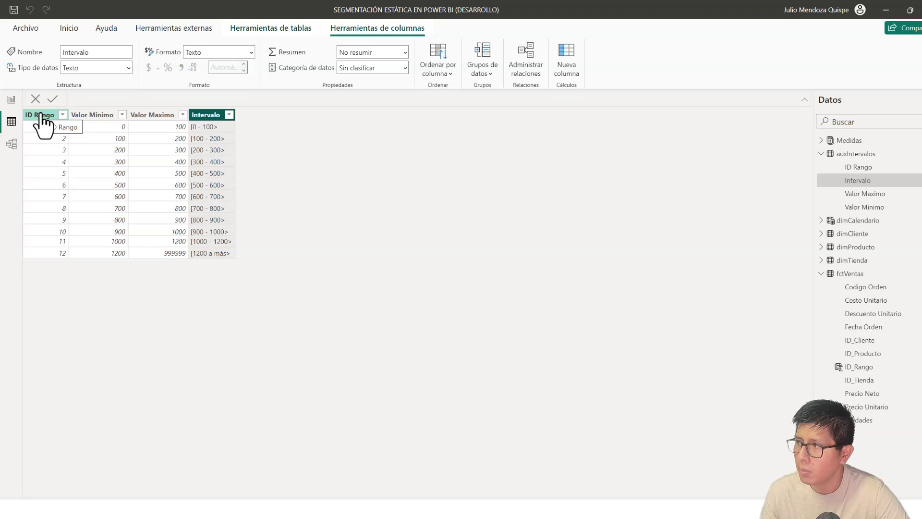
click(442, 75)
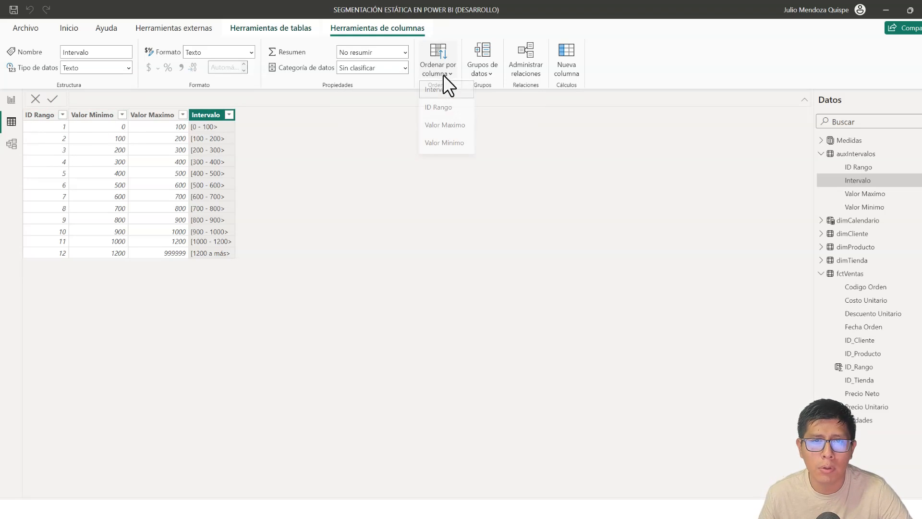
click(440, 110)
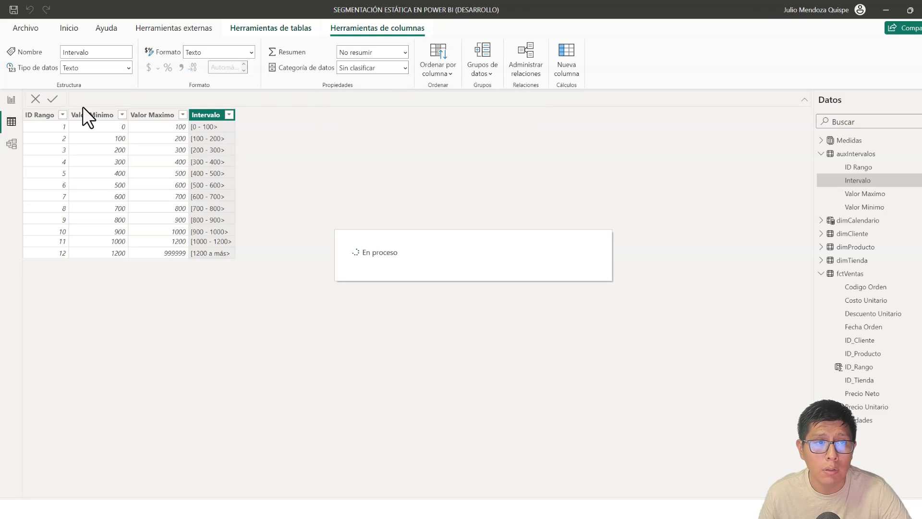
click(11, 100)
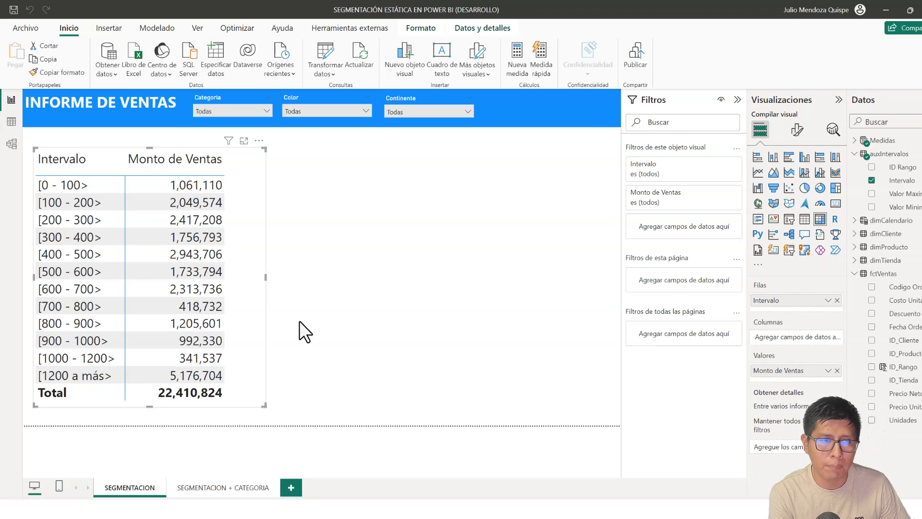
Display the DAX formula of the ID_Rango column in fctVentas and review all of it
click(359, 305)
click(903, 367)
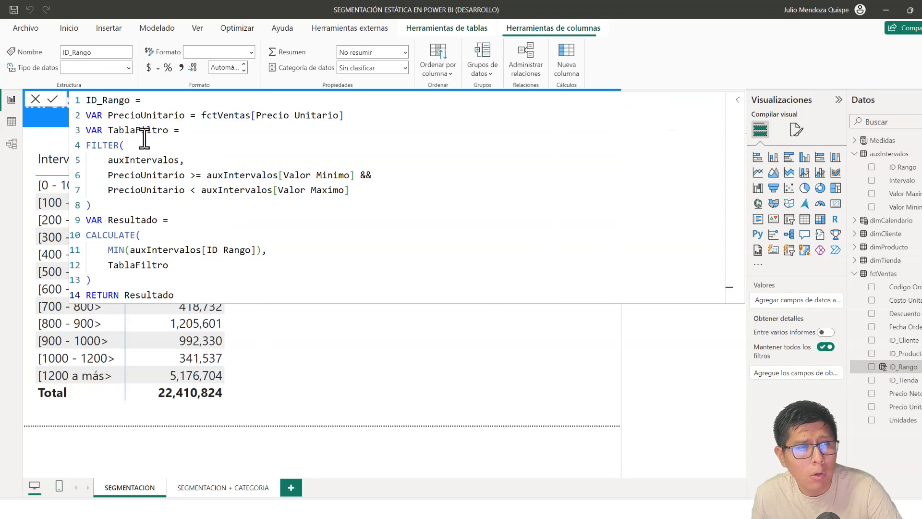
key(ctrl+a)
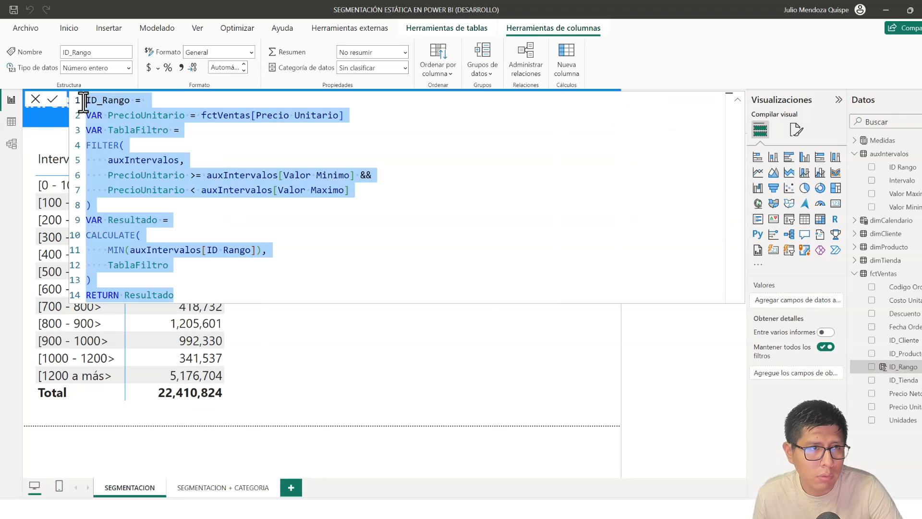
click(209, 233)
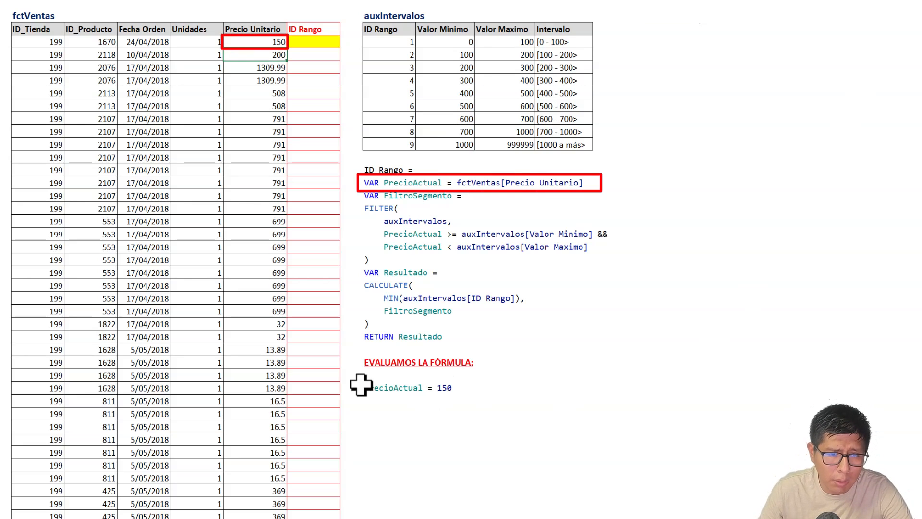
In the Excel explanation sheets, examine how the ID Rango formula is evaluated row by row for unit prices 150 and 200
click(384, 401)
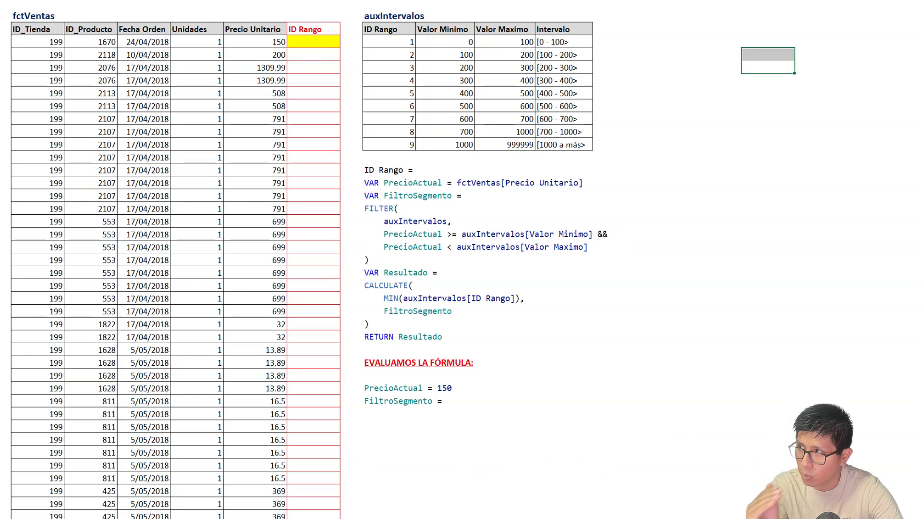
click(832, 64)
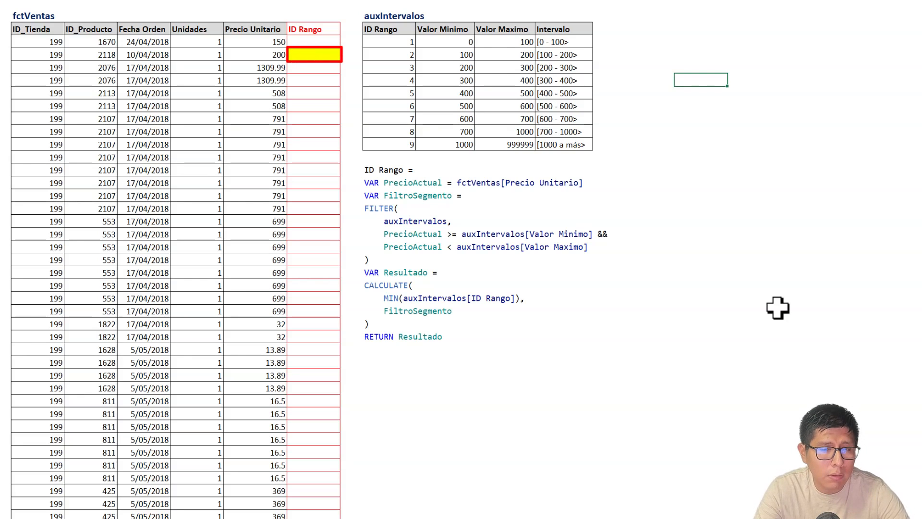
key(ctrl+Page_Down)
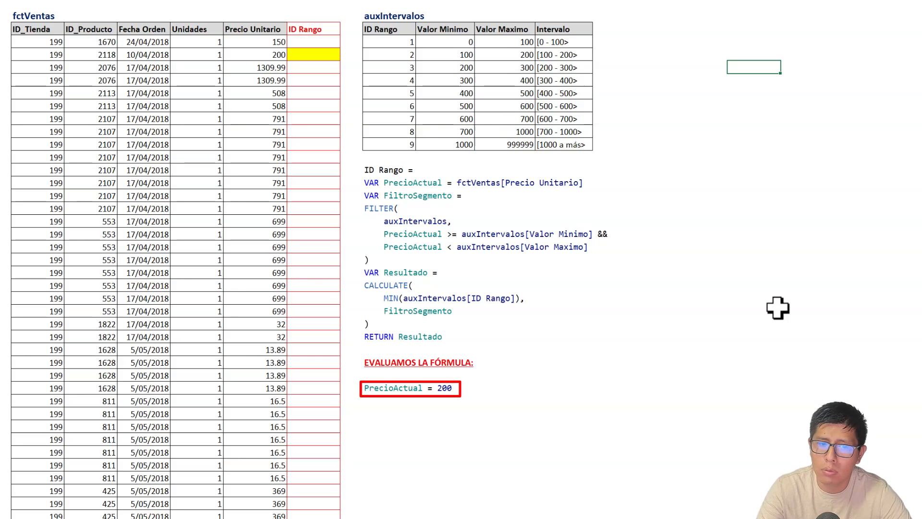
key(ctrl+Page_Down)
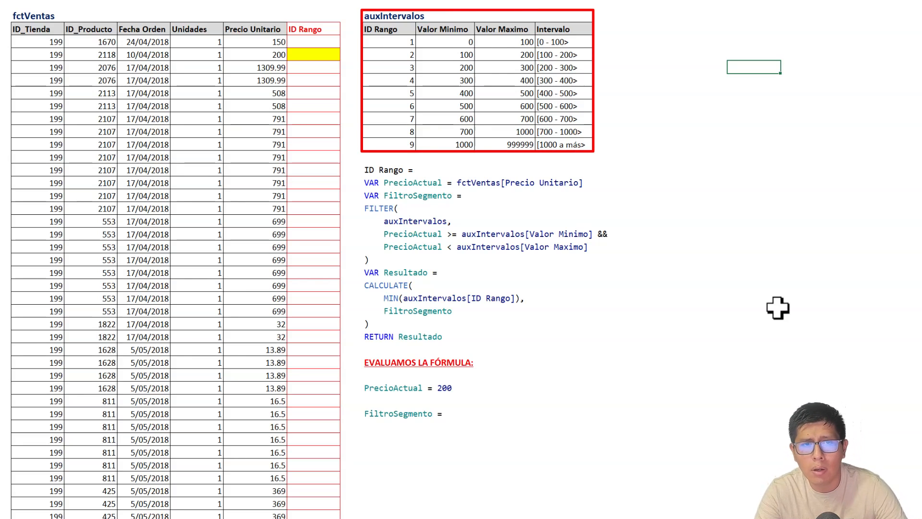
key(ctrl+Page_Down)
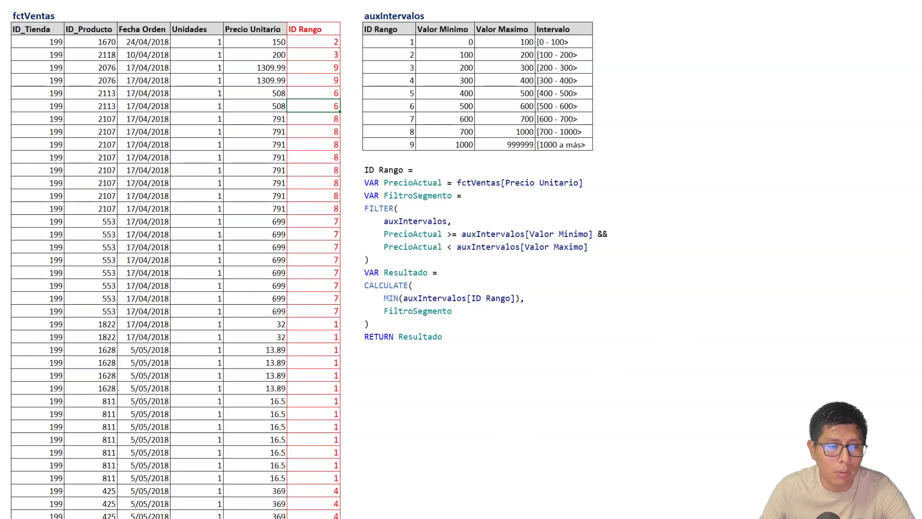
Switch back to the Power BI sales report and review the Monto de Ventas by Intervalo table
mouse_move(195, 518)
click(168, 512)
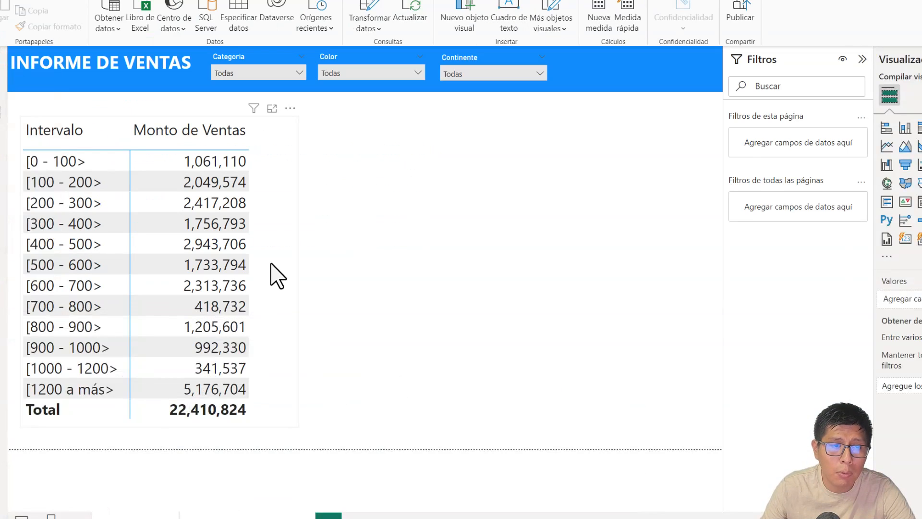
click(273, 275)
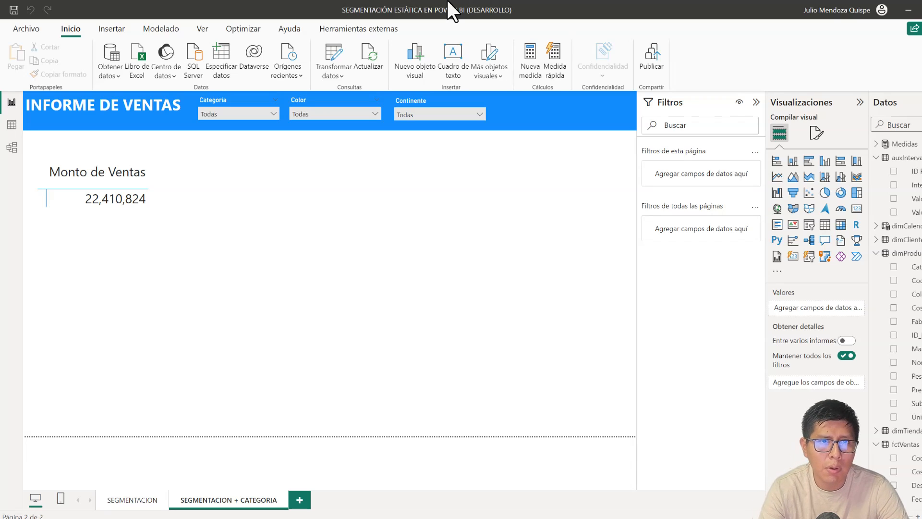
Switch to the auxIntervalos workbook in Excel, maximize it and examine the general price intervals in the Intervalo column
key(alt+Tab)
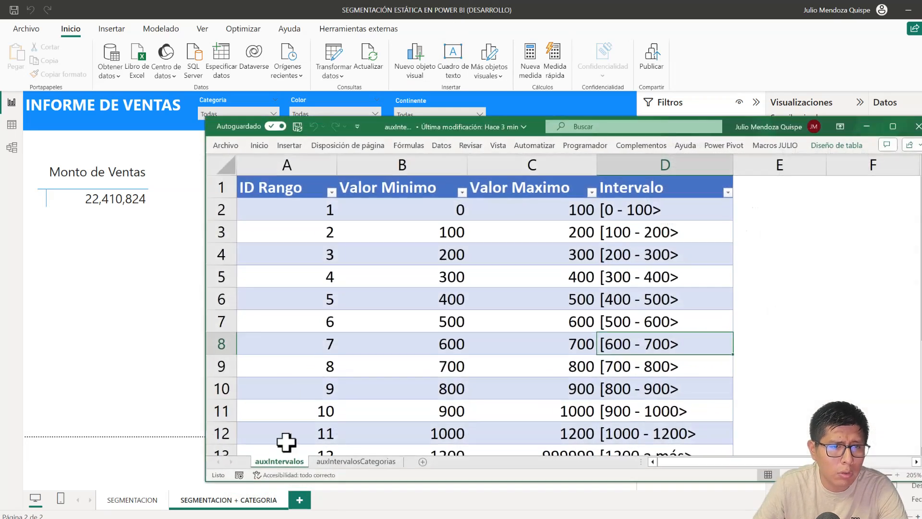
click(886, 126)
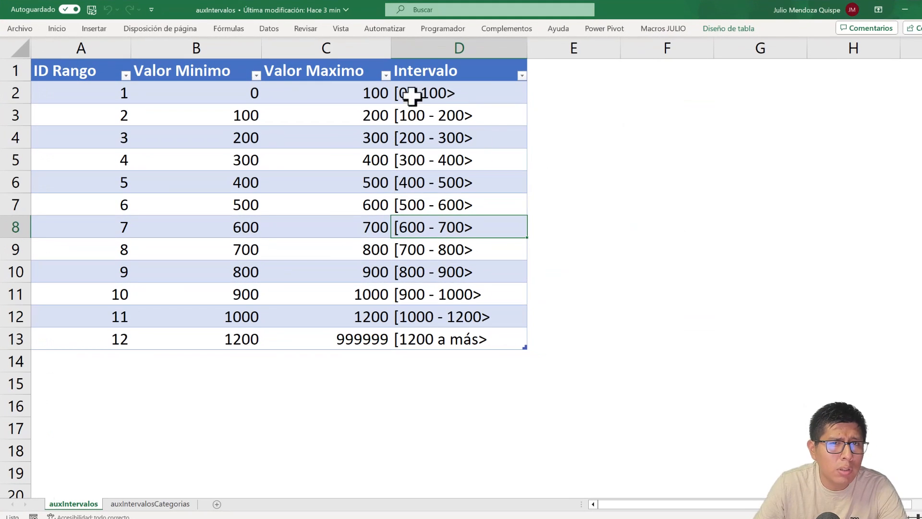
drag(441, 67, 449, 325)
click(449, 325)
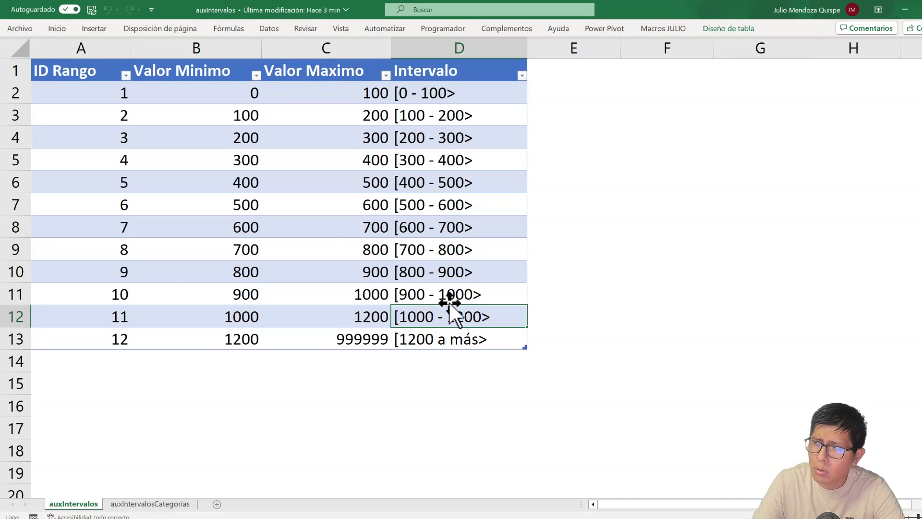
click(458, 199)
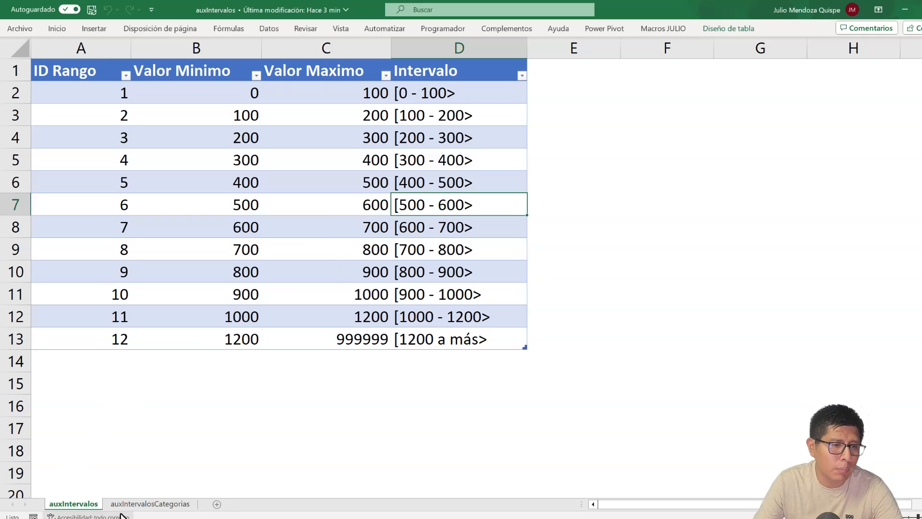
Open the auxIntervalosCategorias sheet and examine the segments and value limits defined for the Audio category
click(136, 505)
click(198, 65)
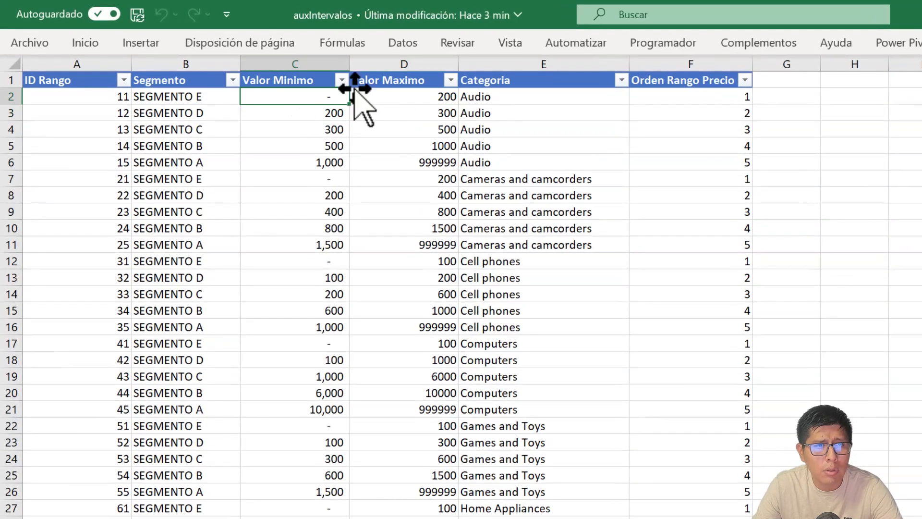
click(391, 96)
drag(165, 99, 178, 168)
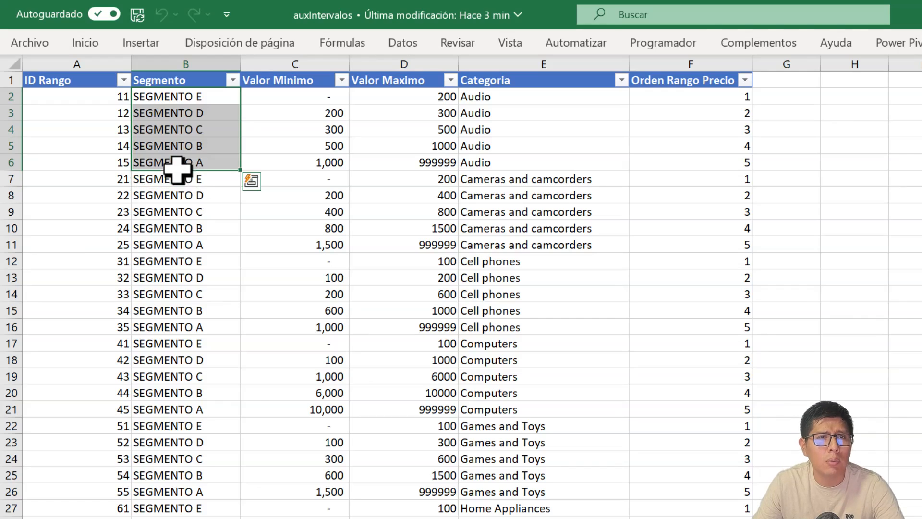
click(513, 144)
click(512, 132)
Compare the minimum and maximum values of SEGMENTO D across Audio, Cell phones and Computers, and review the Categoria column
click(181, 115)
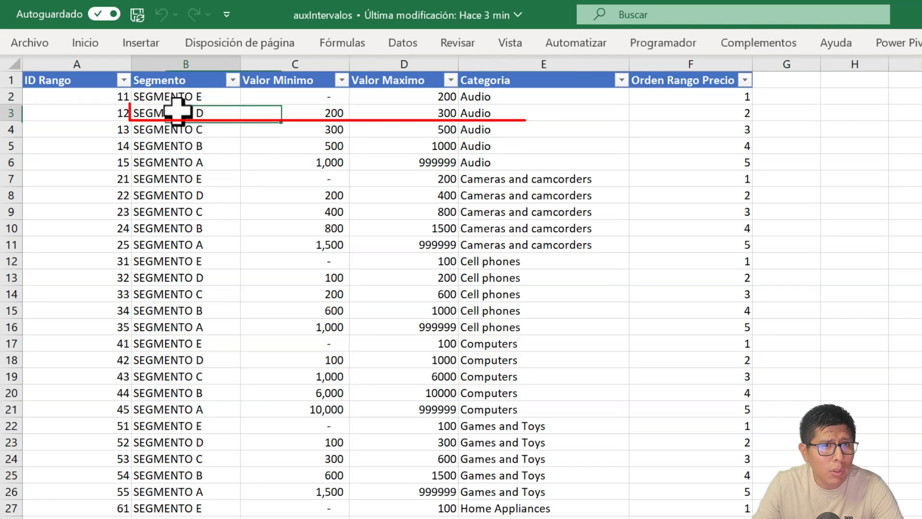
drag(348, 108, 432, 112)
click(494, 113)
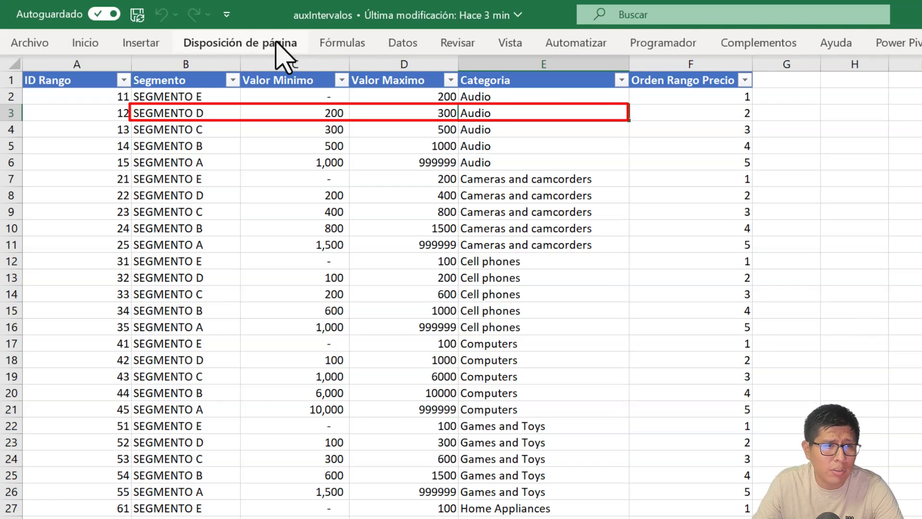
click(161, 327)
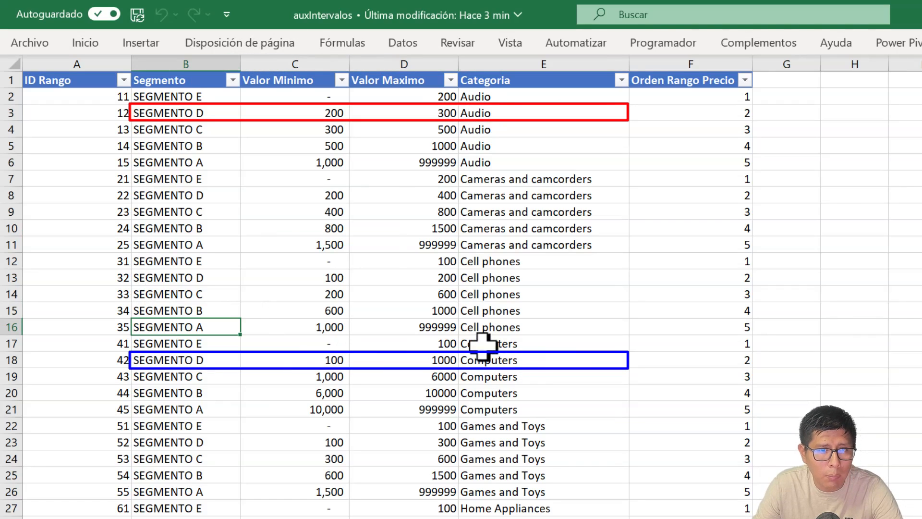
click(499, 343)
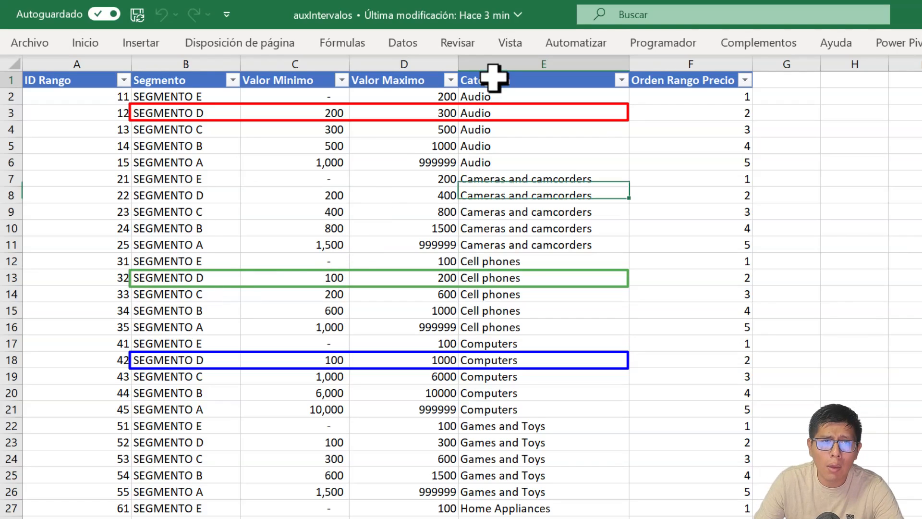
drag(494, 79, 516, 456)
click(516, 456)
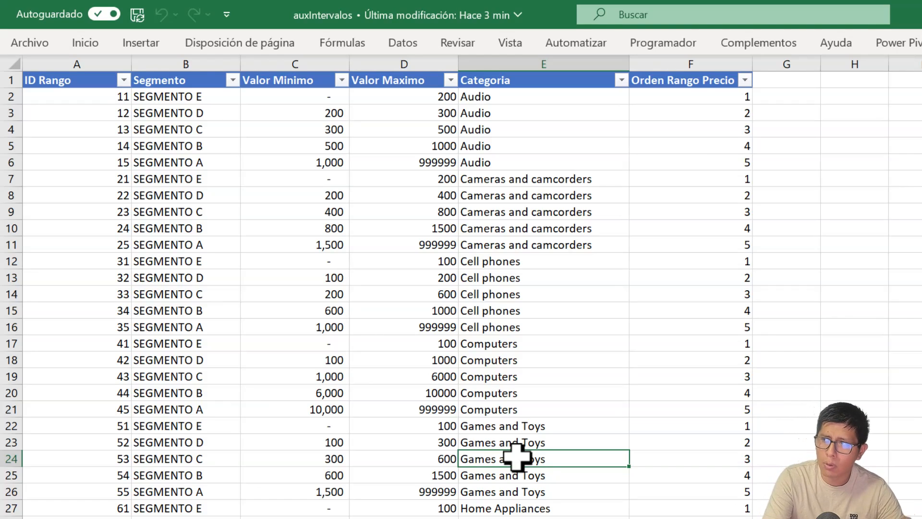
click(607, 230)
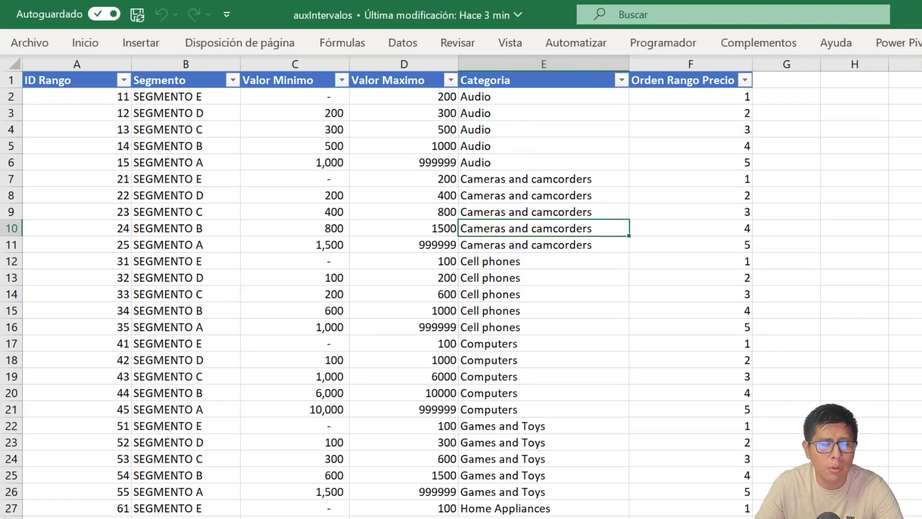
Return to the Power BI report and load the auxIntervalosCategorias sheet from the auxIntervalos.xlsx workbook
key(alt+F4)
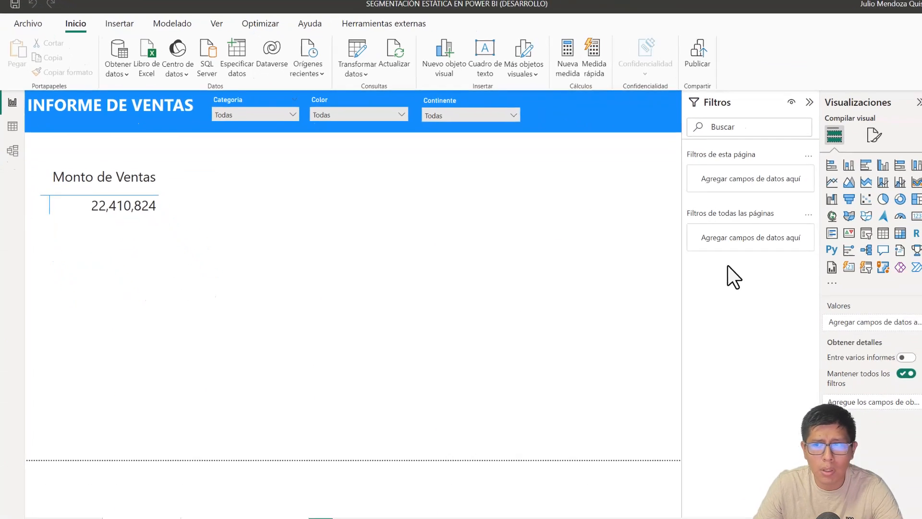
click(143, 52)
click(382, 207)
double_click(381, 207)
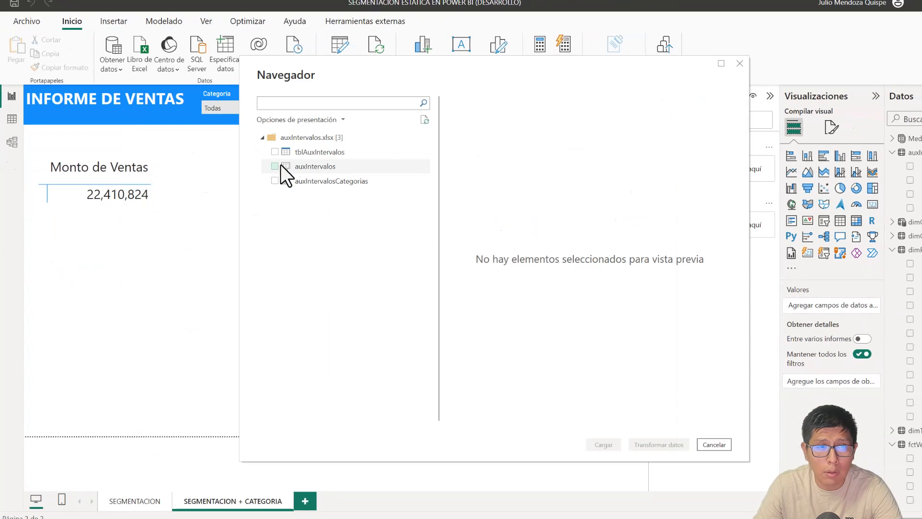
click(275, 181)
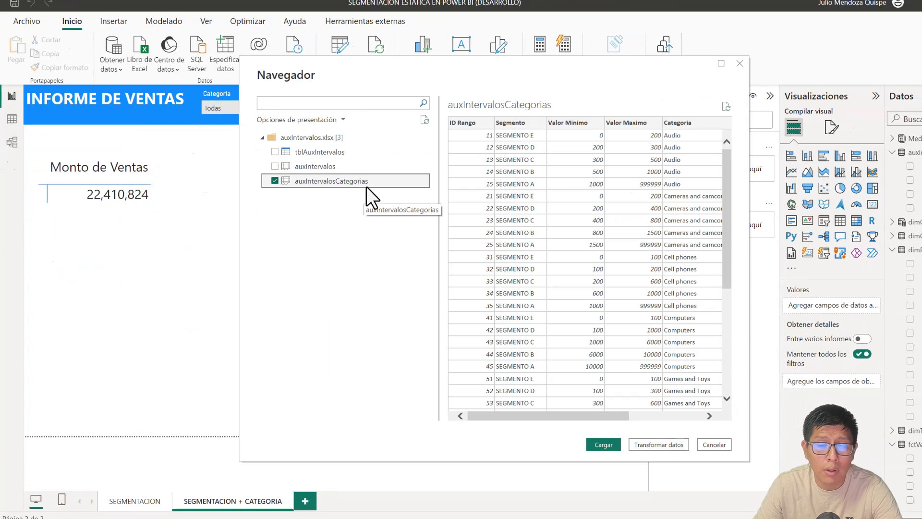
click(601, 443)
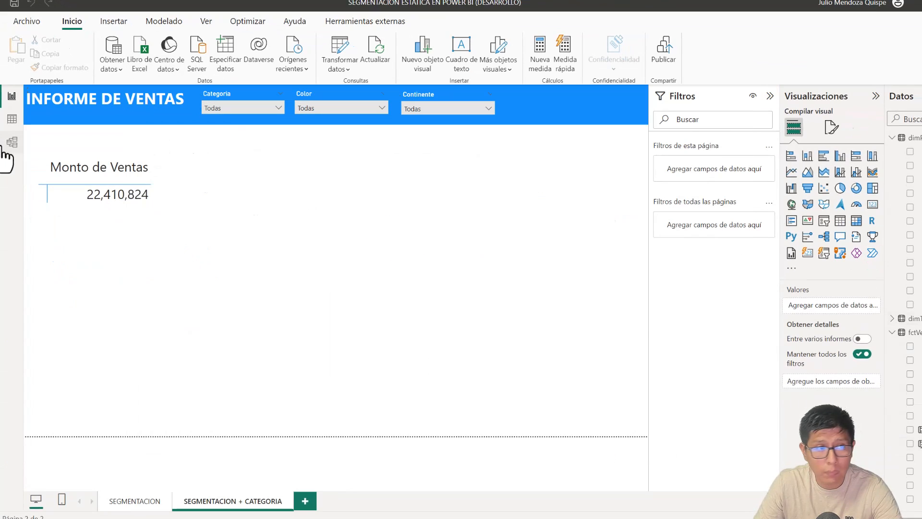
Show the auxIntervalosCategorias table data and examine its Categoria and ID Rango columns
click(12, 118)
click(896, 222)
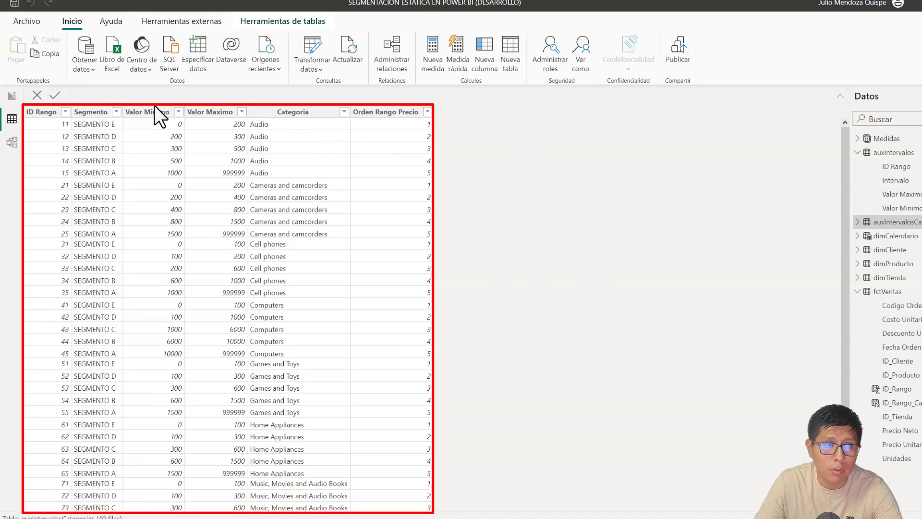
click(314, 115)
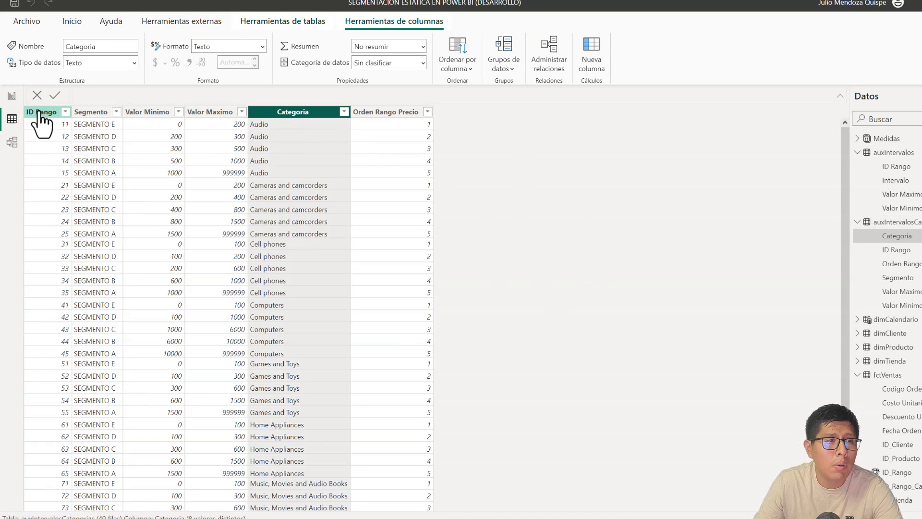
click(39, 112)
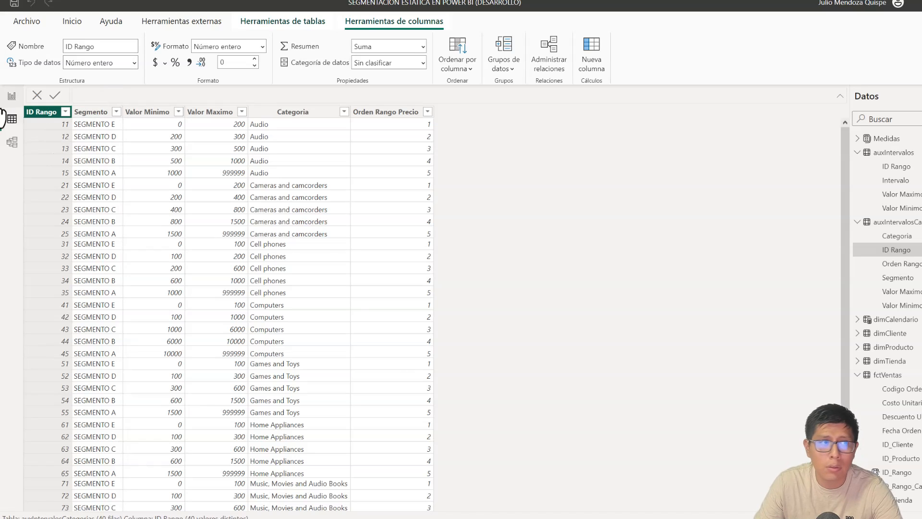
In the fctVentas column ID_Rango_Categoria, replace the empty-text expression with VAR PrecioUnitario = fctVentas[Precio Unitario]
scroll(898, 461, down, 1)
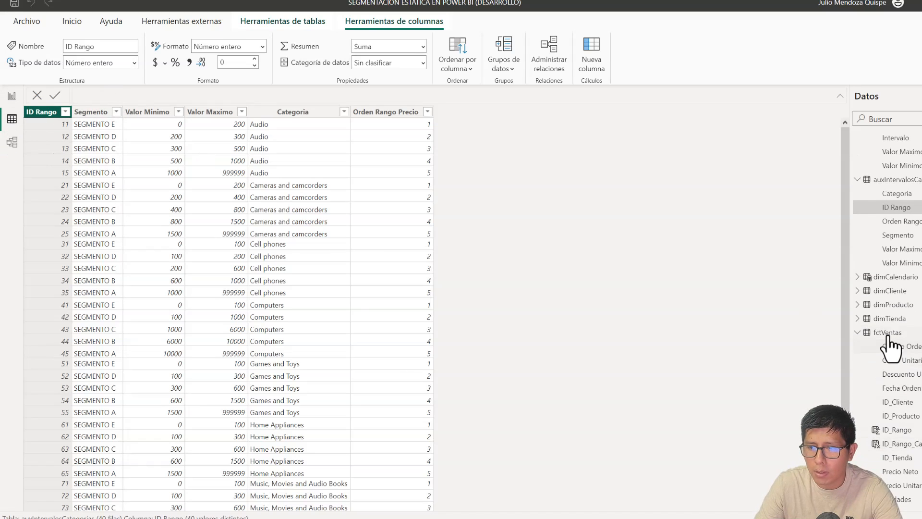
click(888, 332)
click(709, 127)
click(145, 112)
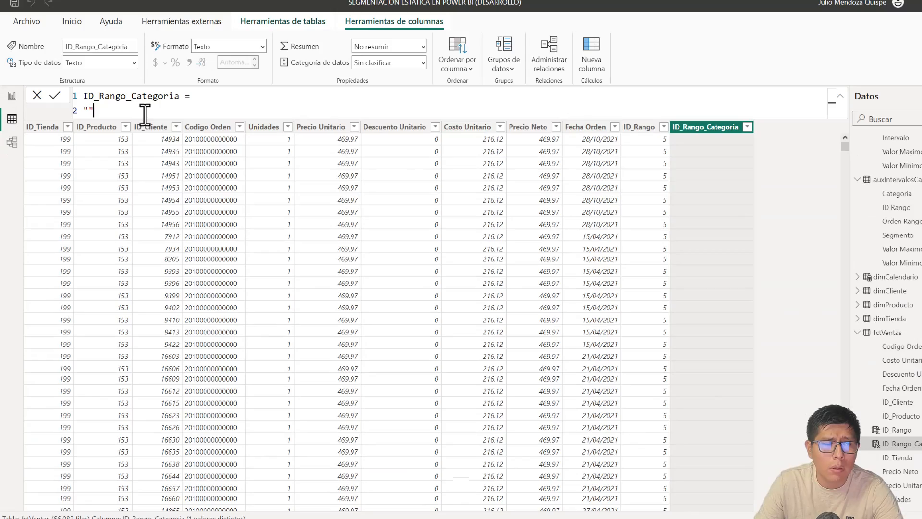
drag(130, 111, 62, 111)
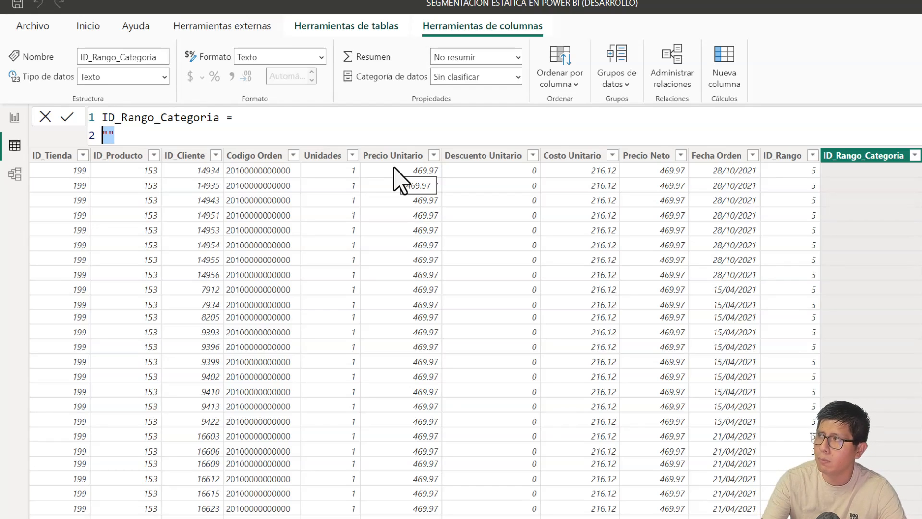
key(BackSpace)
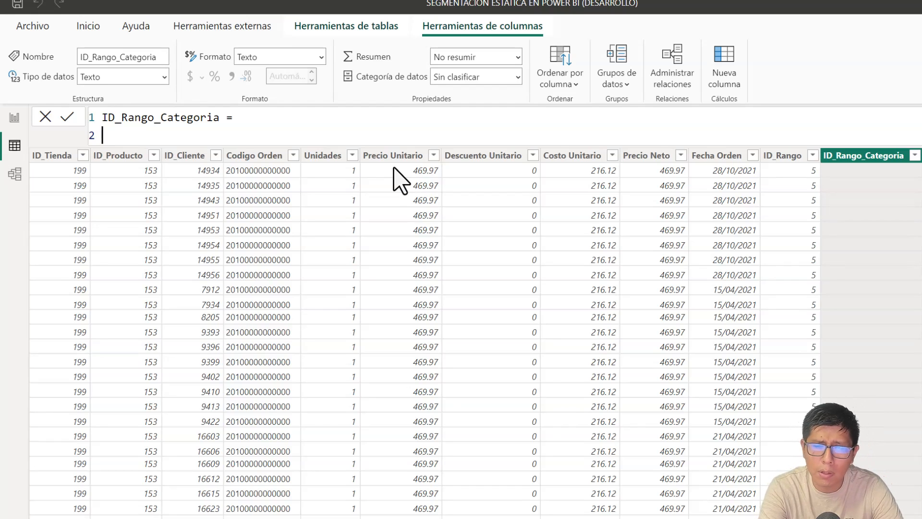
text(VAR )
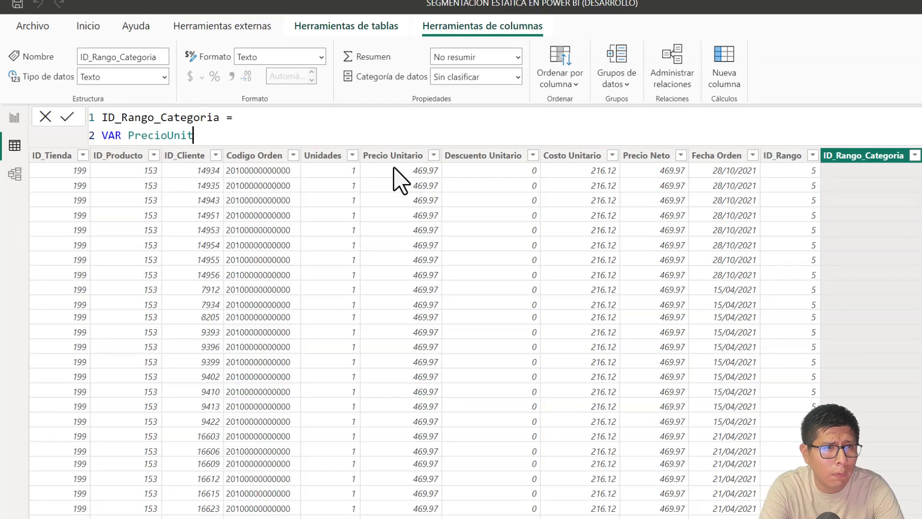
text( precio)
key(Down)
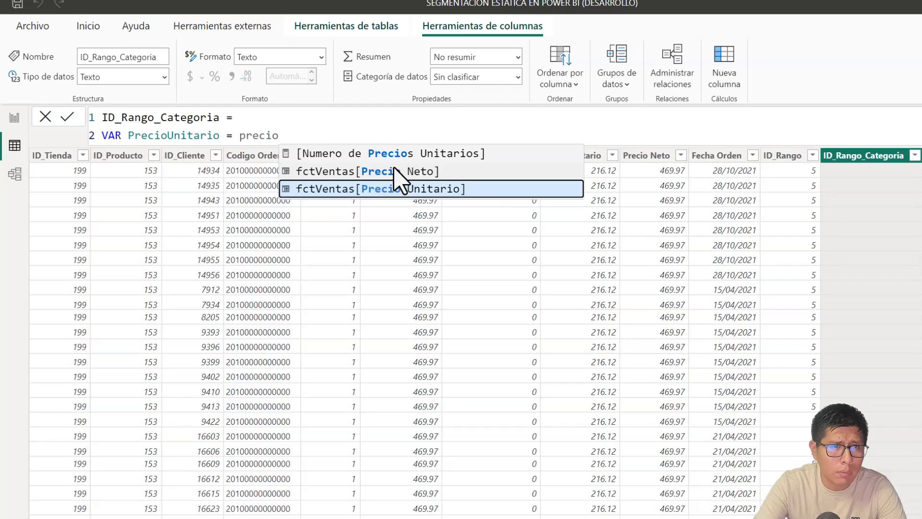
key(Tab)
Add a TablaFiltro variable to the formula that starts a FILTER over the auxIntervalosCategorias table
key(shift+Return)
text(VAR )
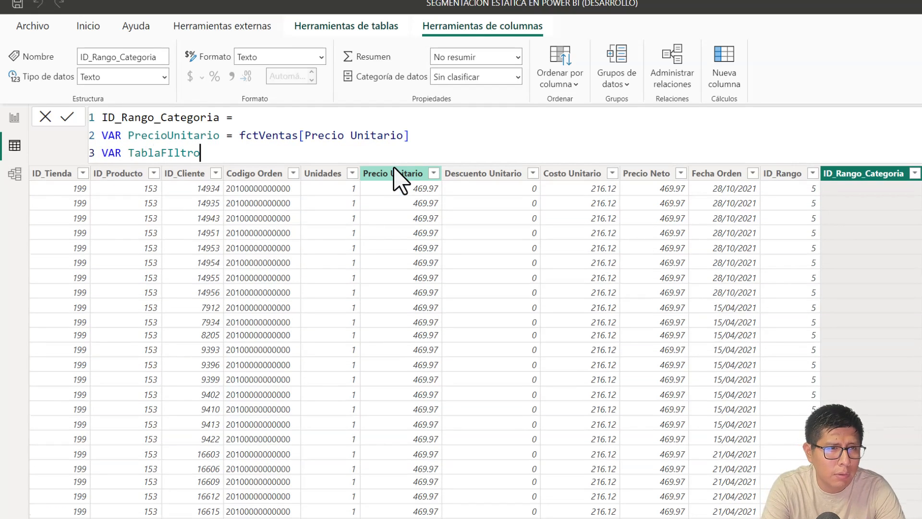
text(TablaFiltro =)
key(shift+Return)
text(FILTER()
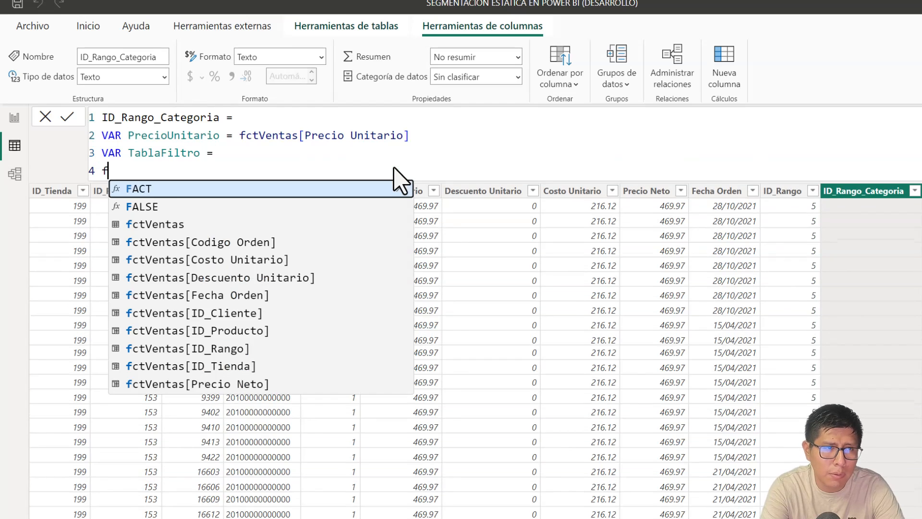
key(shift+Return)
key(Tab)
text(aux)
key(Down)
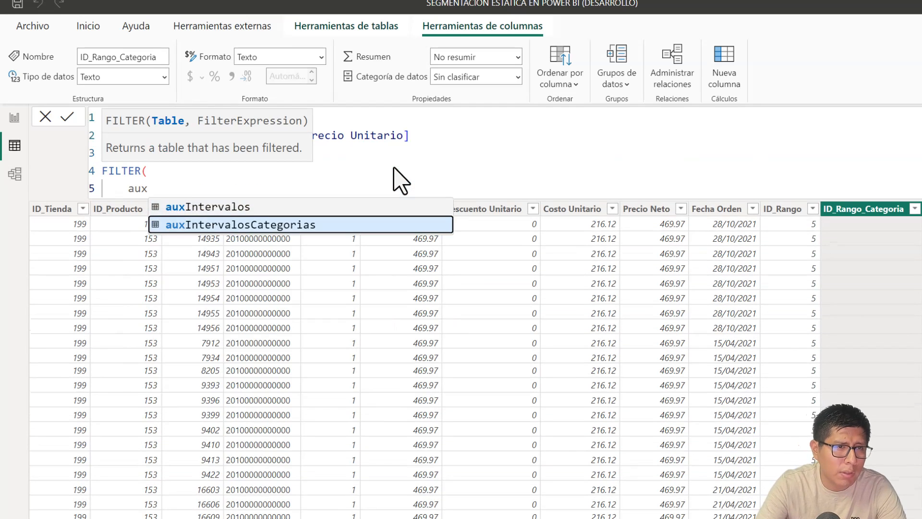
key(Tab)
text(,)
Add the filter condition PrecioUnitario >= auxIntervalosCategorias[Valor Minimo], followed by the && operator
key(shift+Return)
text(precio)
key(Tab)
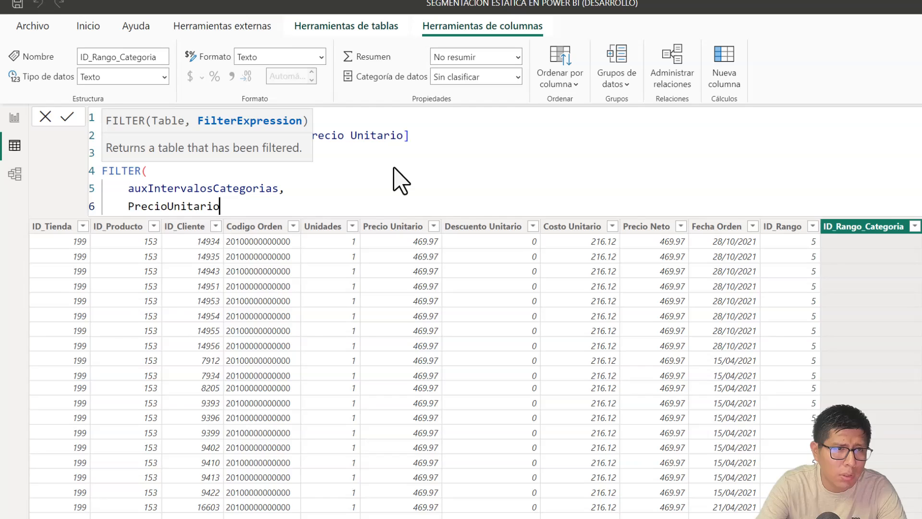
text(>= valor)
key(Down)
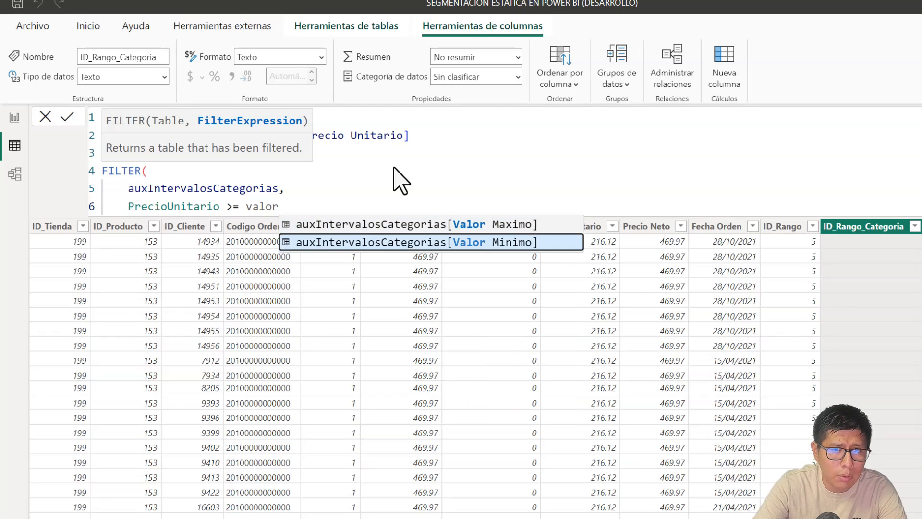
key(Tab)
text(&&)
Add the second condition PrecioUnitario < auxIntervalosCategorias[Valor Maximo] and close the FILTER function
key(shift+Return)
text(precio)
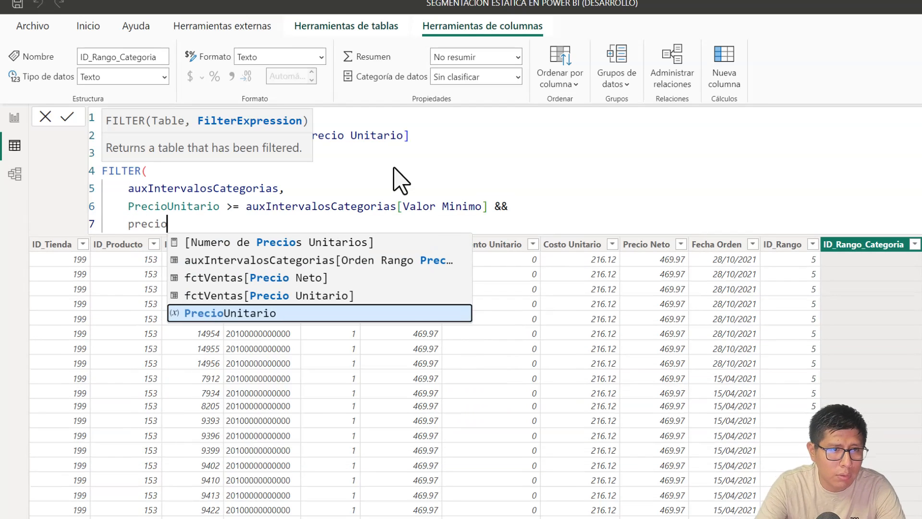
key(Tab)
text(<valor m)
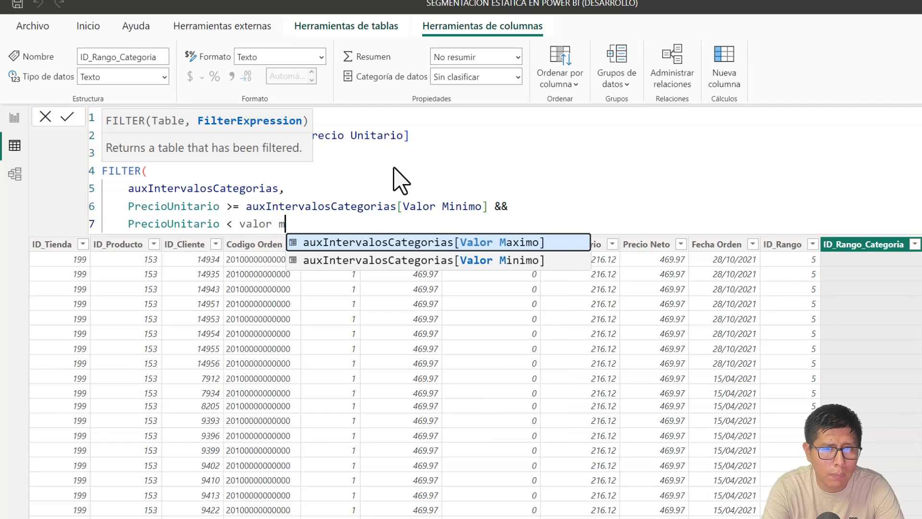
key(Tab)
key(shift+Return)
key(BackSpace)
text())
key(shift+Return)
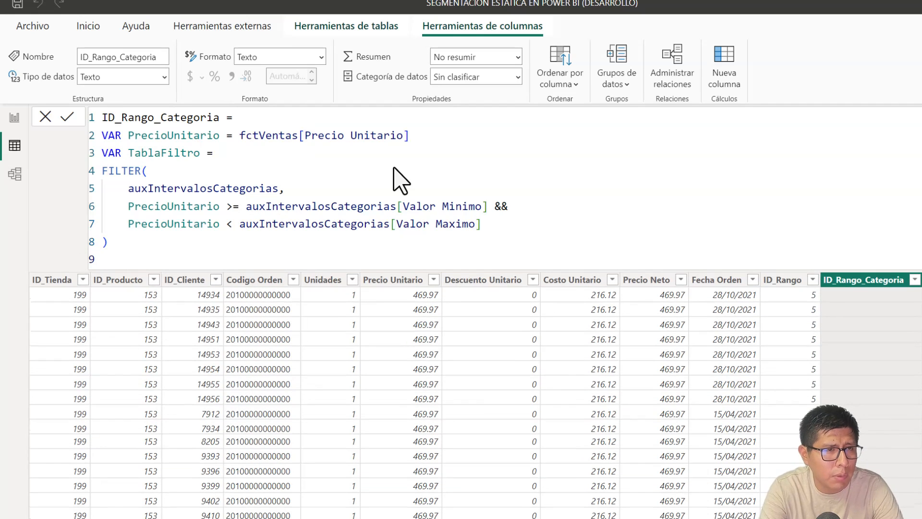
Add a Resultado variable below the TablaFiltro definition that starts a CALCULATE function
text(VA)
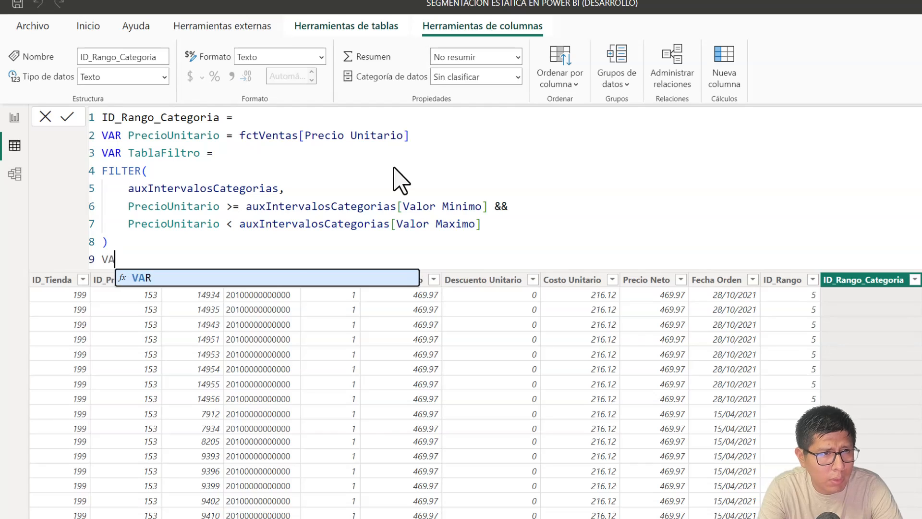
text(R Resultado =)
key(shift+Return)
text(cal)
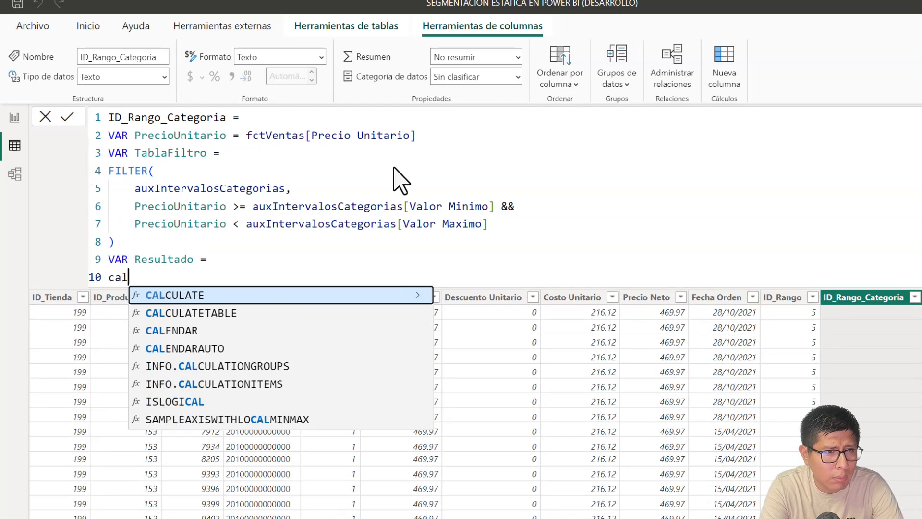
key(Tab)
key(shift+Return)
Enter MIN(auxIntervalosCategorias[ID Rango]) as the expression argument of CALCULATE
text(min)
key(Tab)
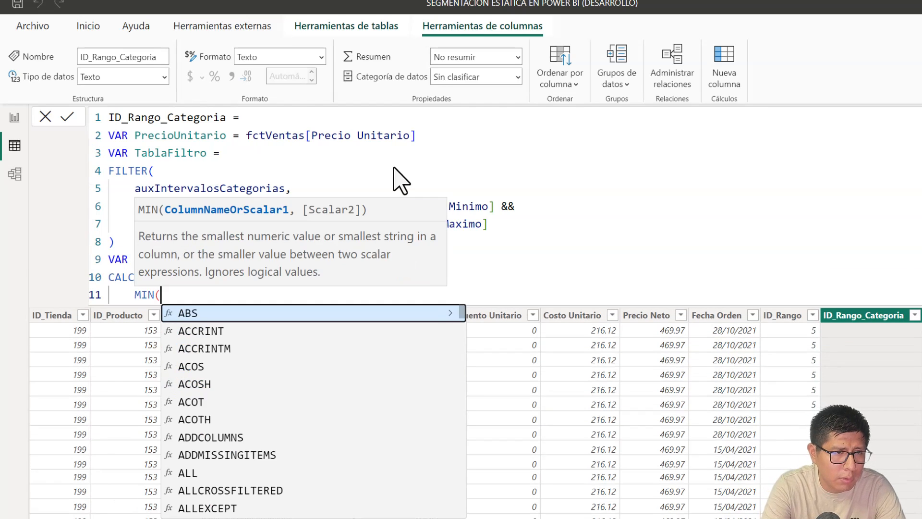
text(id)
key(Down)
key(Tab)
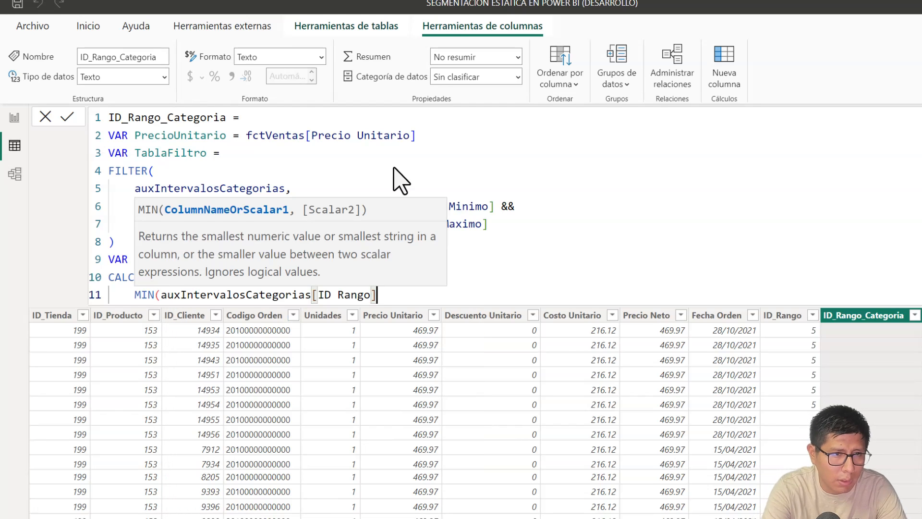
text(),)
key(shift+Return)
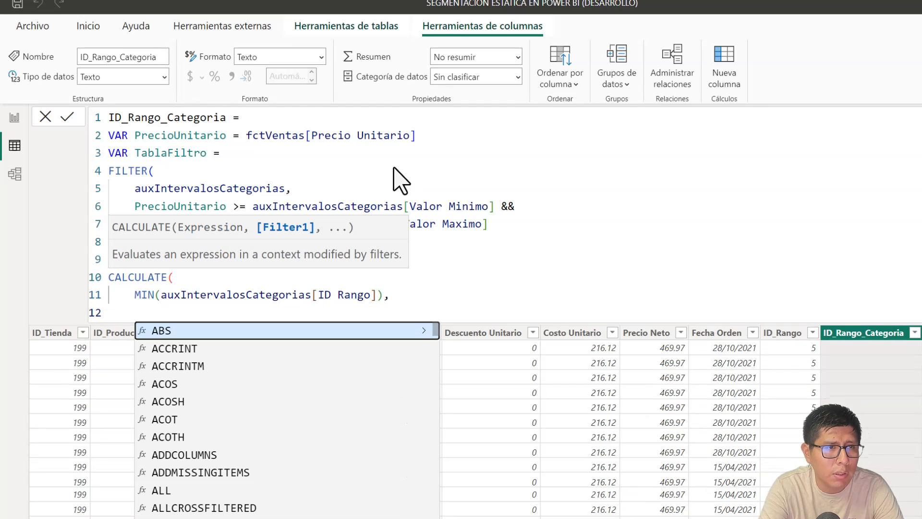
Use the TablaFiltro variable as the filter argument of CALCULATE and close the function
text(tabl)
key(Tab)
key(shift+Return)
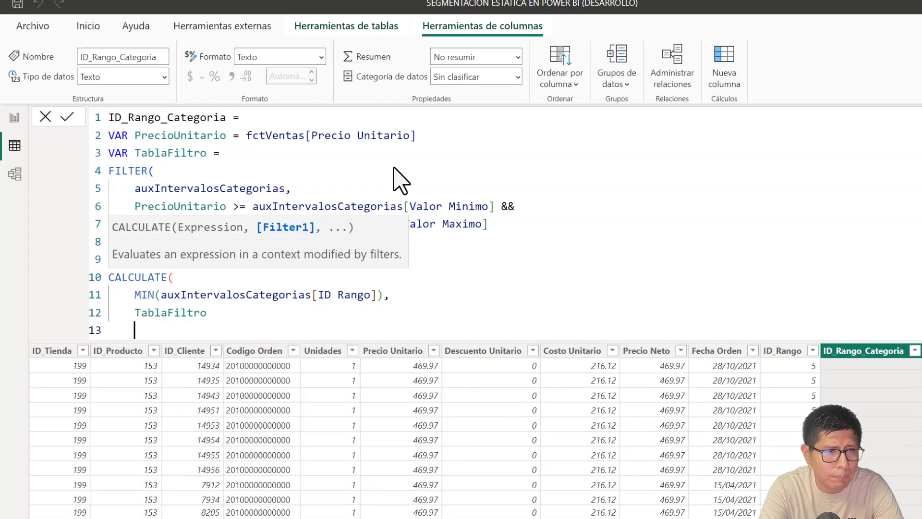
text(=))
key(BackSpace)
key(BackSpace)
text())
Make the formula return the Resultado variable and commit the ID_Rango_Categoria column
key(shift+Return)
text(re)
key(Tab)
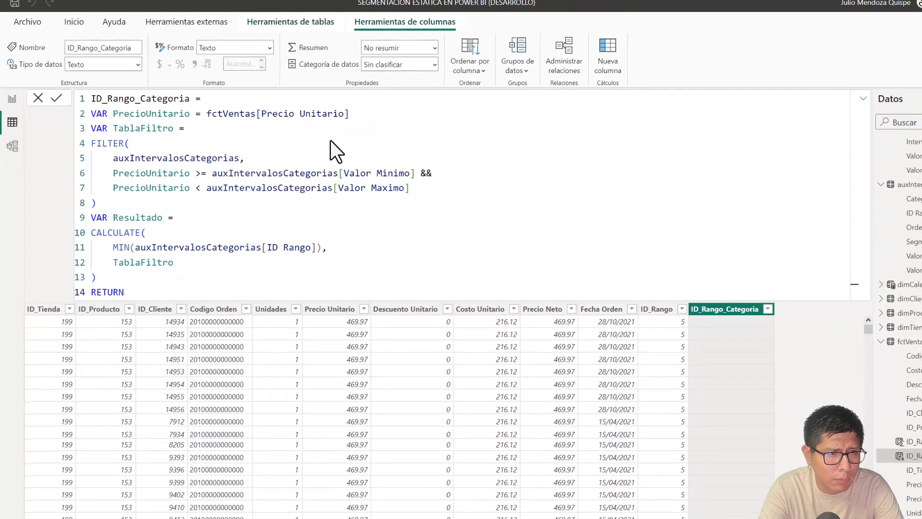
text(res)
key(Tab)
key(Return)
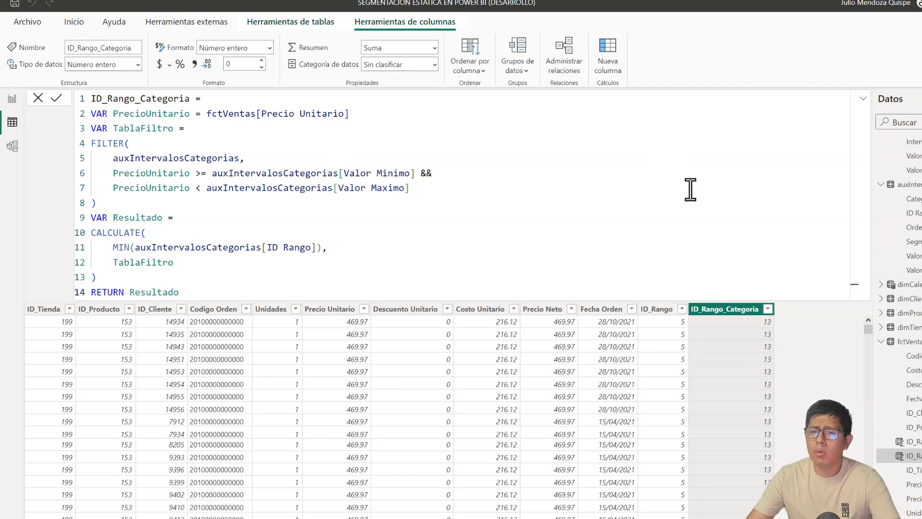
Check the distinct values listed in the filter of the ID_Rango_Categoria column
click(769, 310)
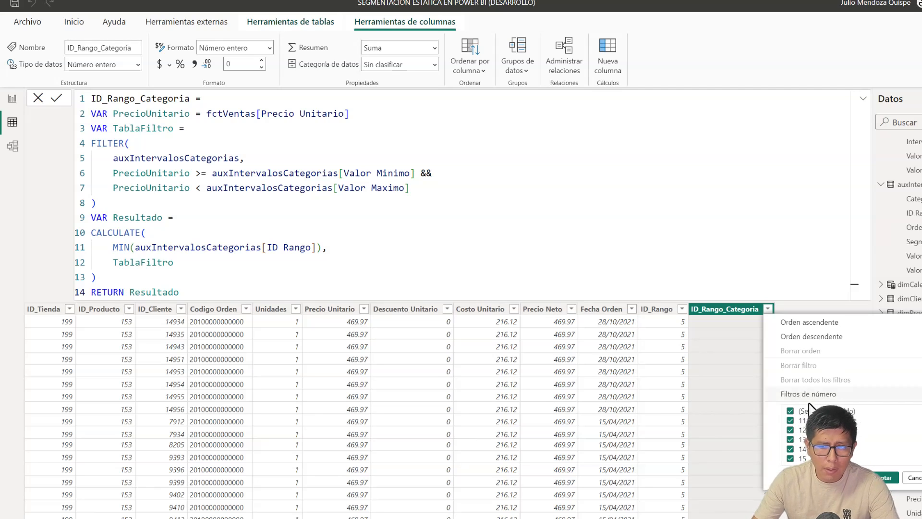
click(719, 304)
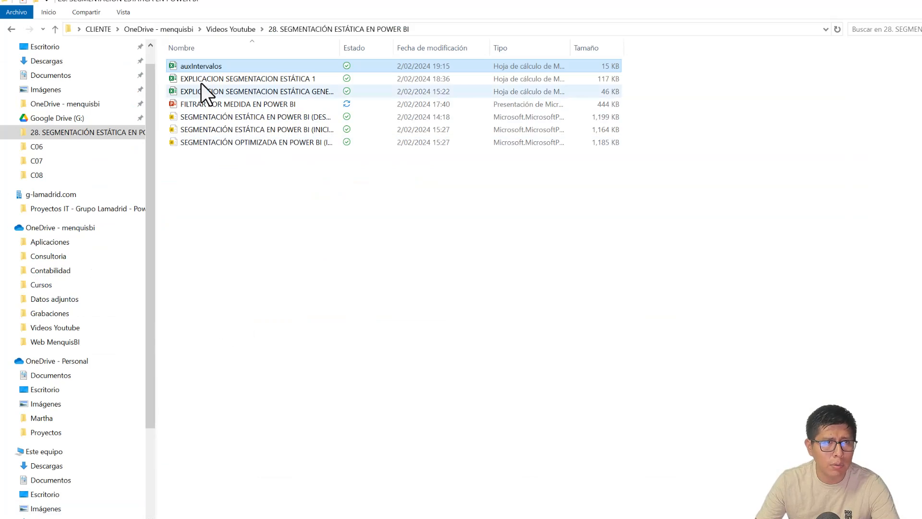
Open the auxIntervalos workbook and compare the ID Rango, Segmento and value limits of the Audio and Computers rows
double_click(201, 83)
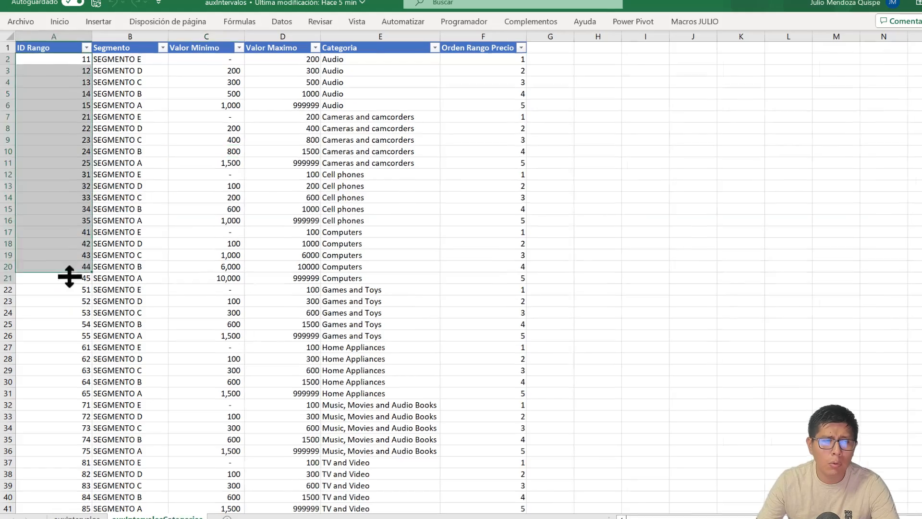
click(87, 95)
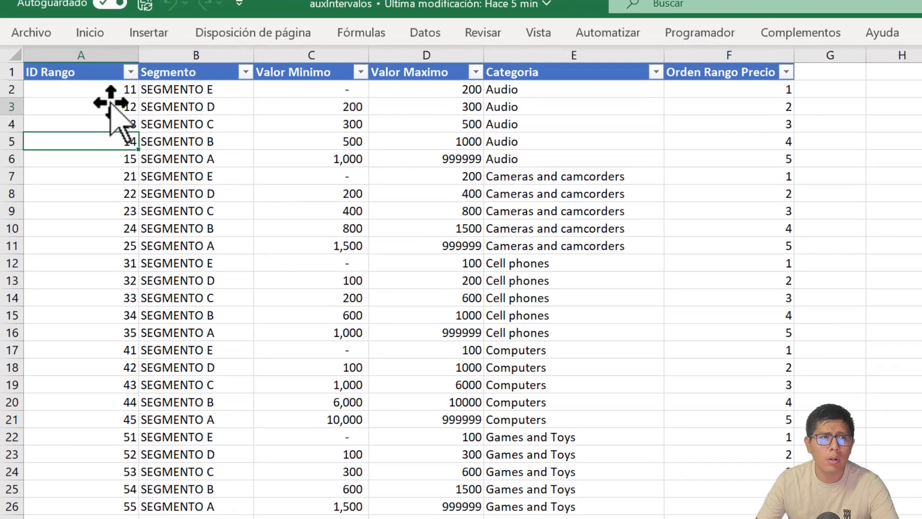
click(86, 89)
click(93, 105)
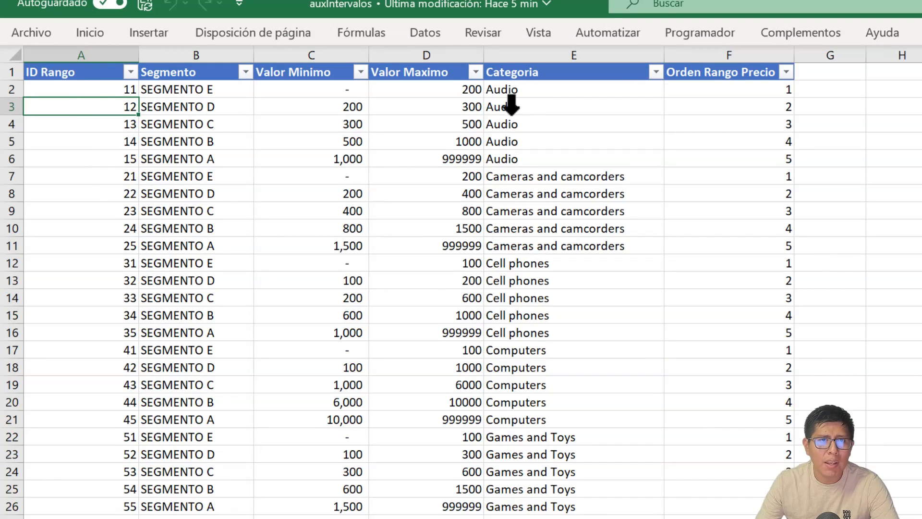
click(531, 106)
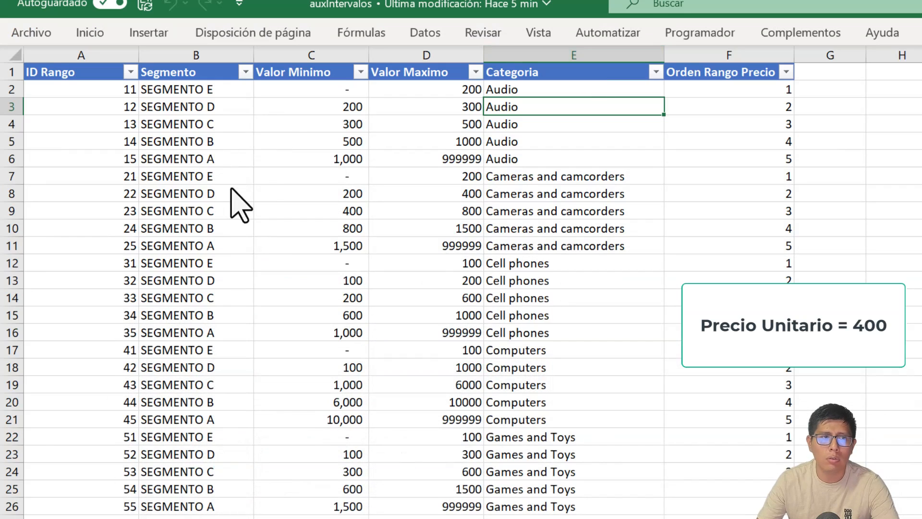
click(186, 126)
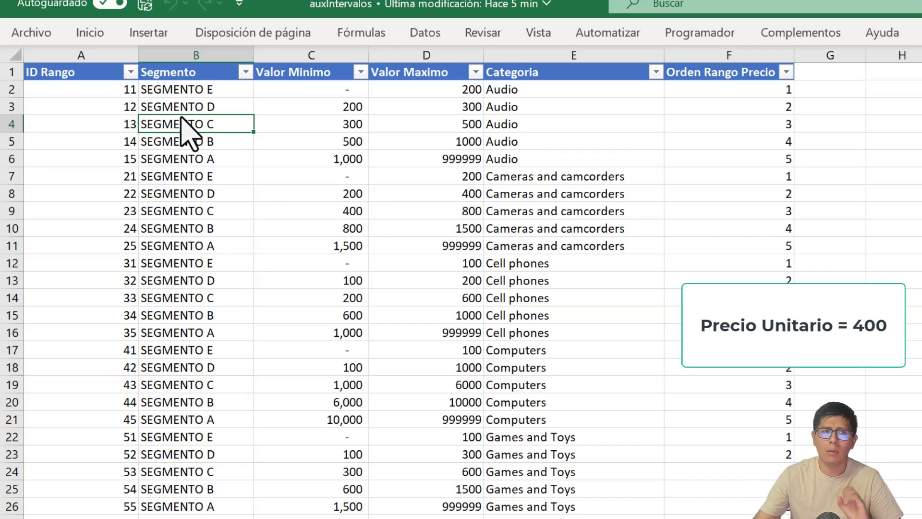
click(529, 112)
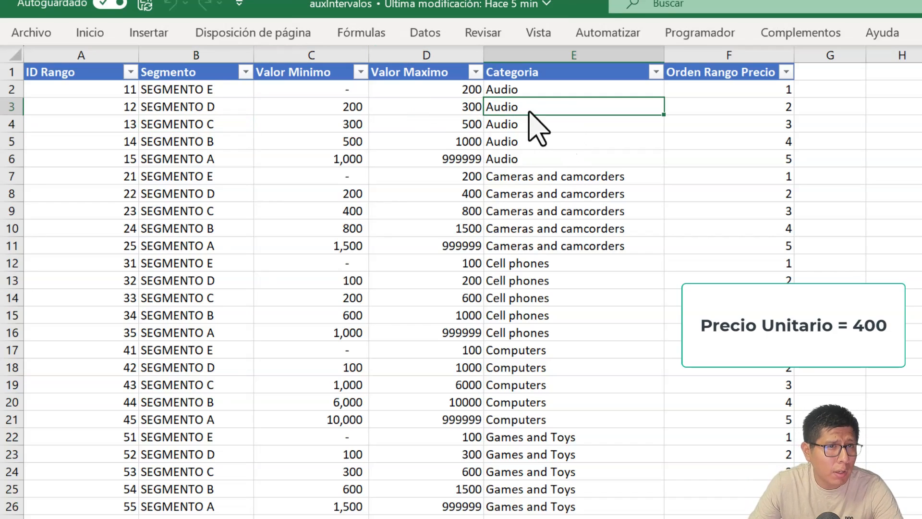
click(181, 126)
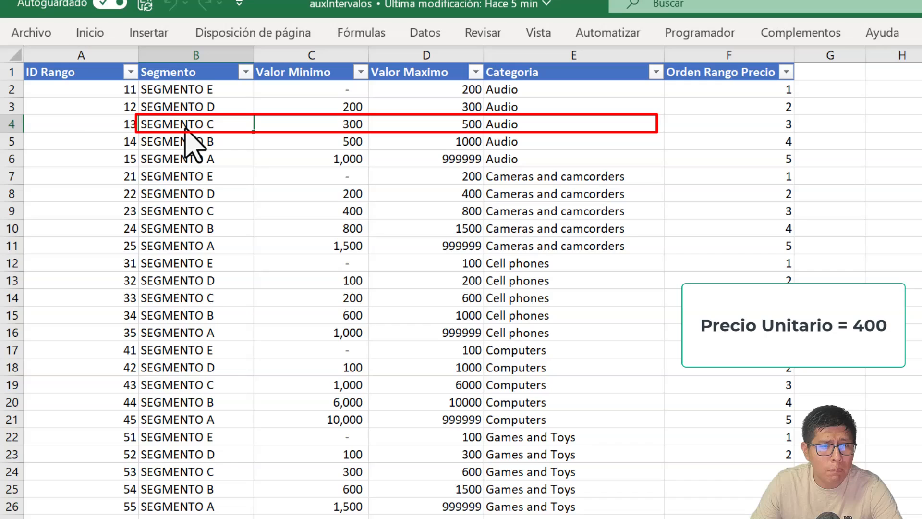
click(507, 369)
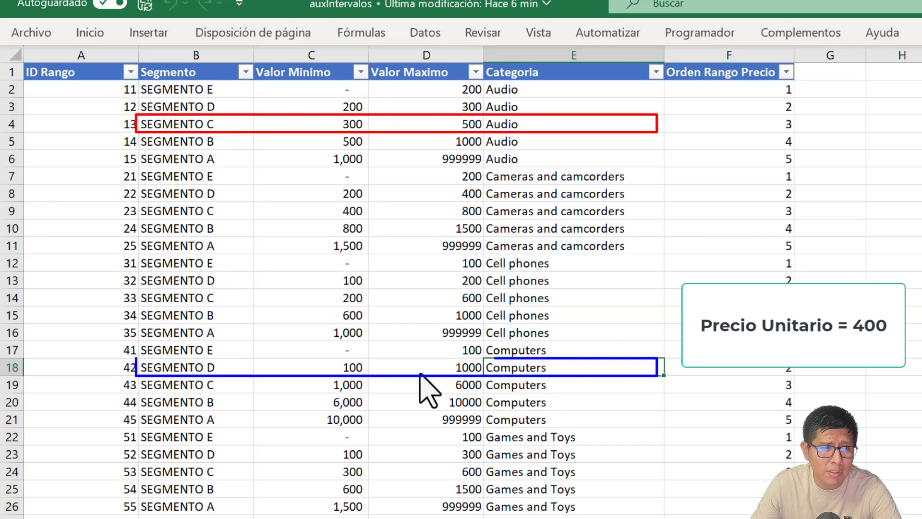
click(201, 369)
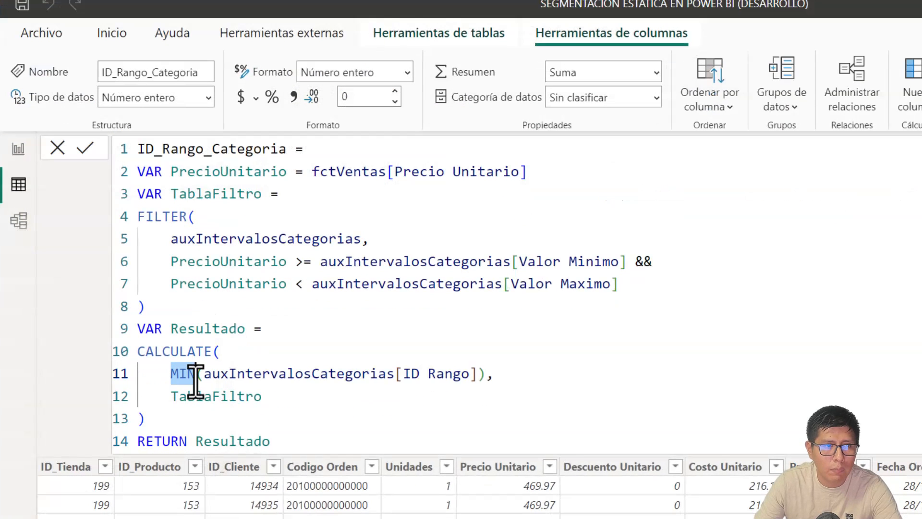
Switch back to Power BI and start a Categoria variable on a new line below PrecioUnitario
double_click(189, 374)
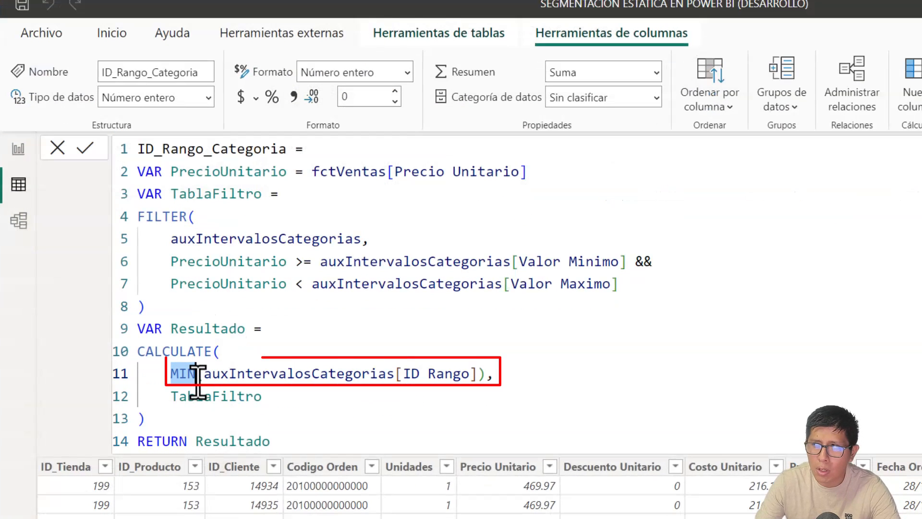
click(197, 421)
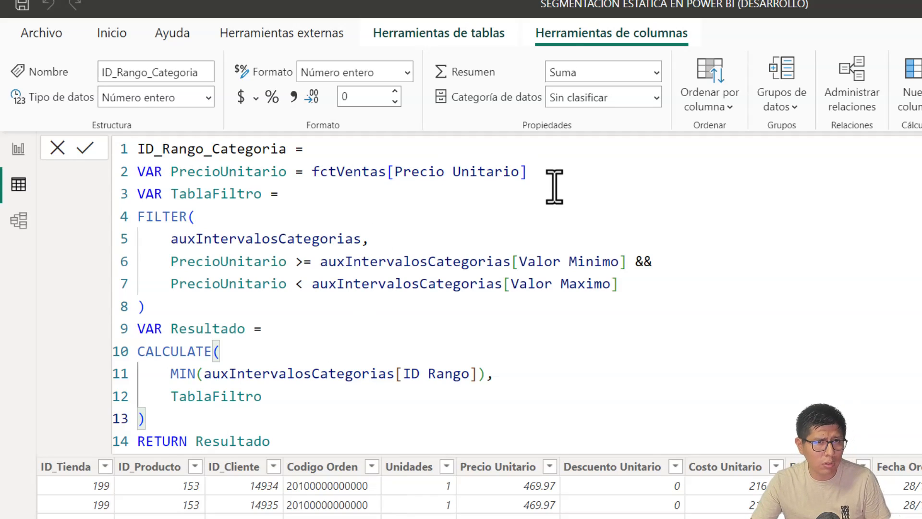
click(579, 173)
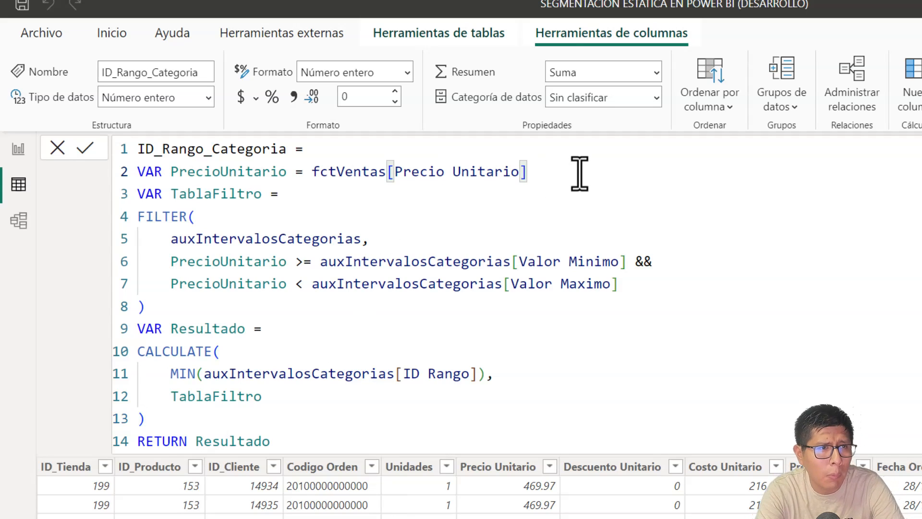
key(Return)
text(VAR Categori)
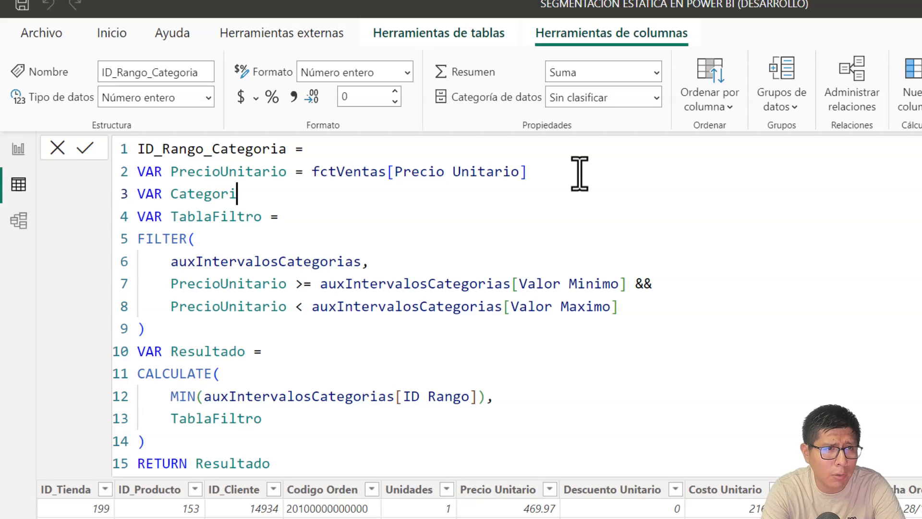
Define the Categoria variable as RELATED(dimProducto[Categoria])
text(a = REAL)
key(BackSpace)
text(REAL)
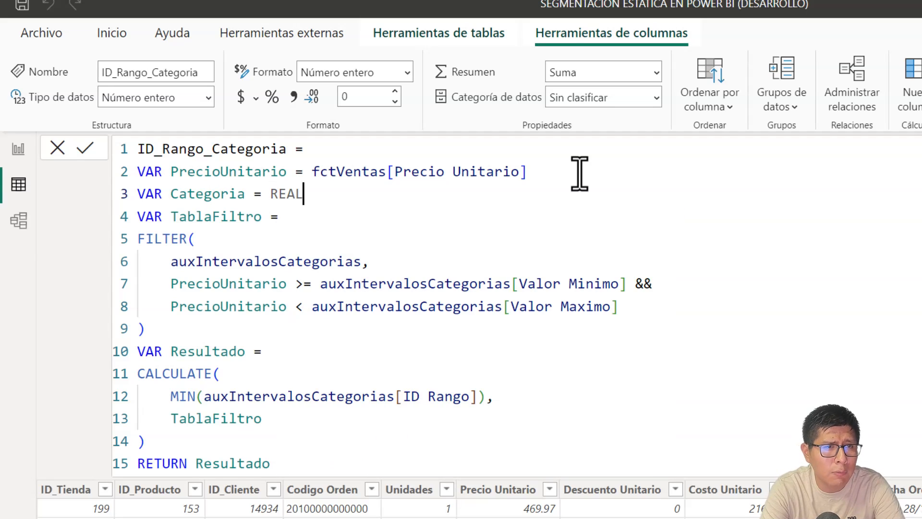
text(T)
key(BackSpace)
key(BackSpace)
key(BackSpace)
text(LATED()
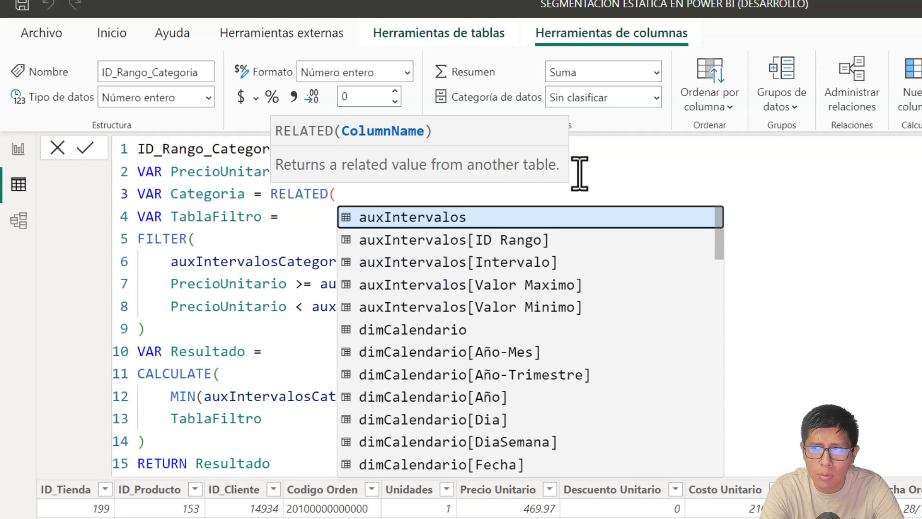
text(CATE)
key(Tab)
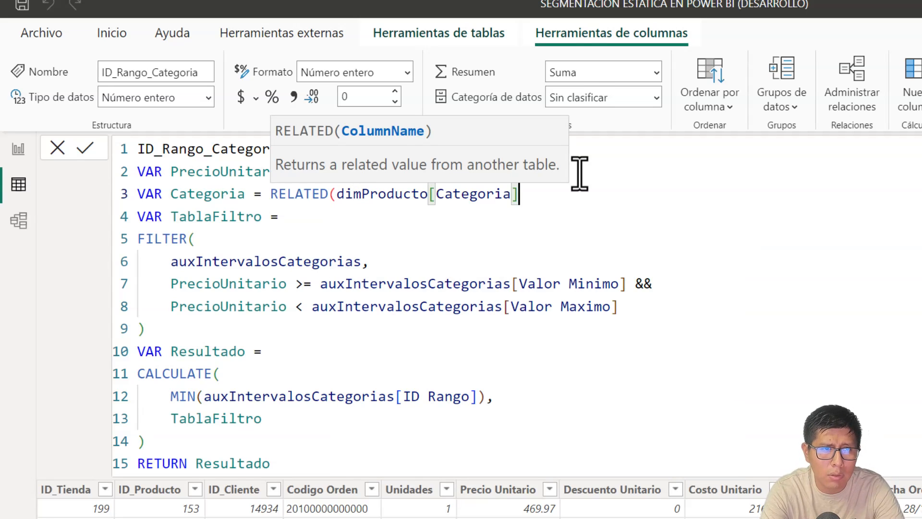
text())
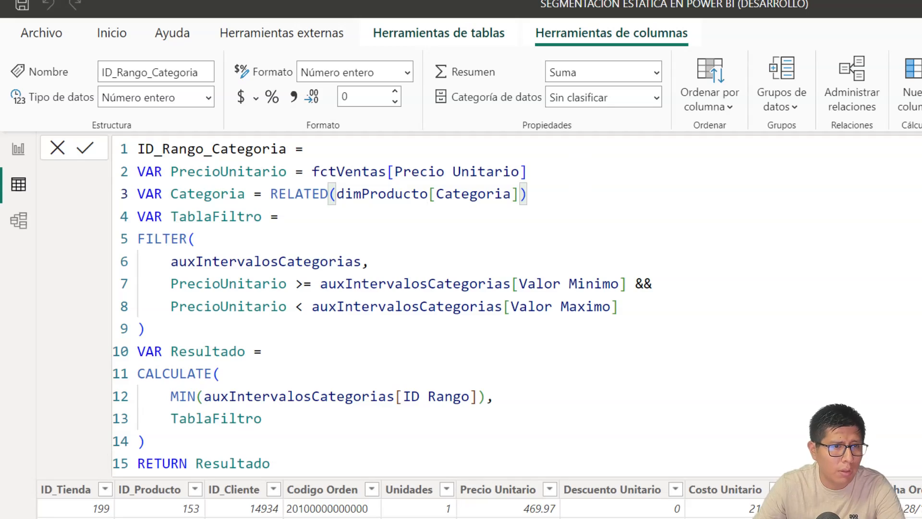
Make the formula return the Categoria variable instead of Resultado and commit it
drag(194, 462, 271, 463)
text(cA)
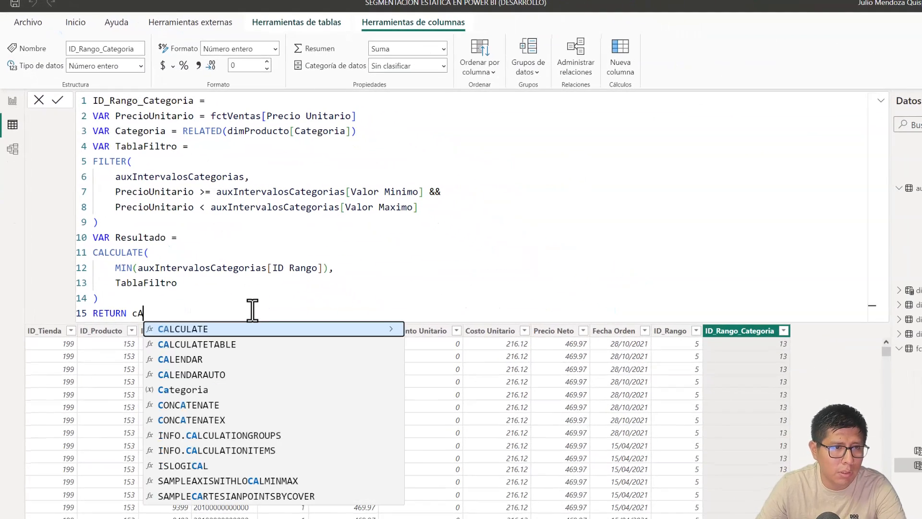
text(tegoria)
key(Tab)
key(Return)
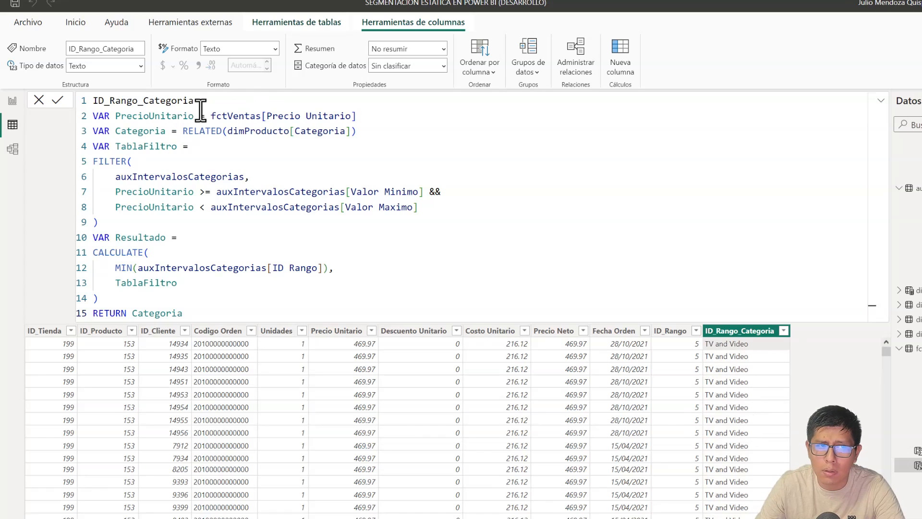
Extend the TablaFiltro condition in ID_Rango_Categoria with && and a new line starting with the Categoria variable
drag(129, 313, 197, 313)
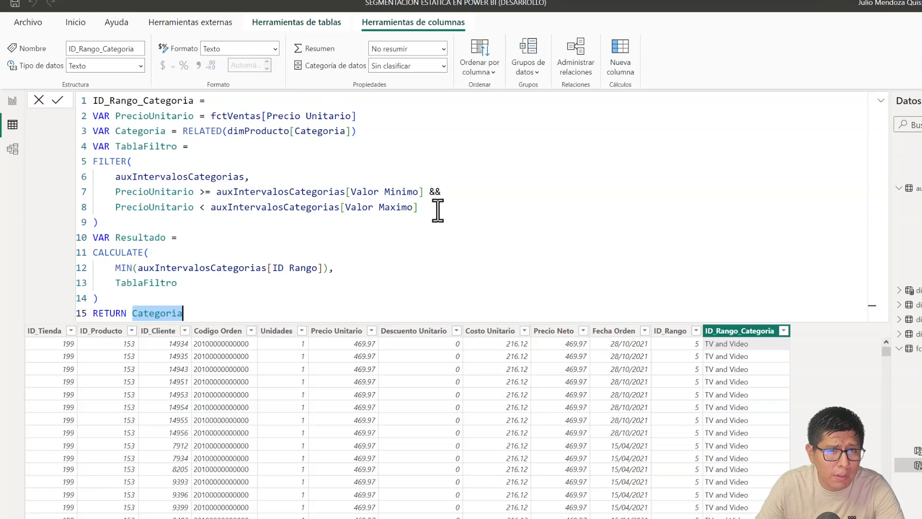
click(437, 207)
key(Return)
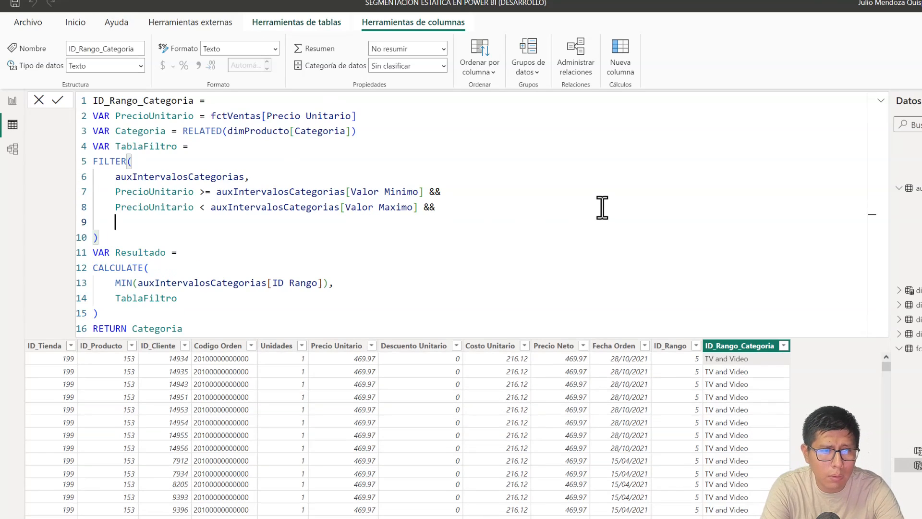
text(CULAT)
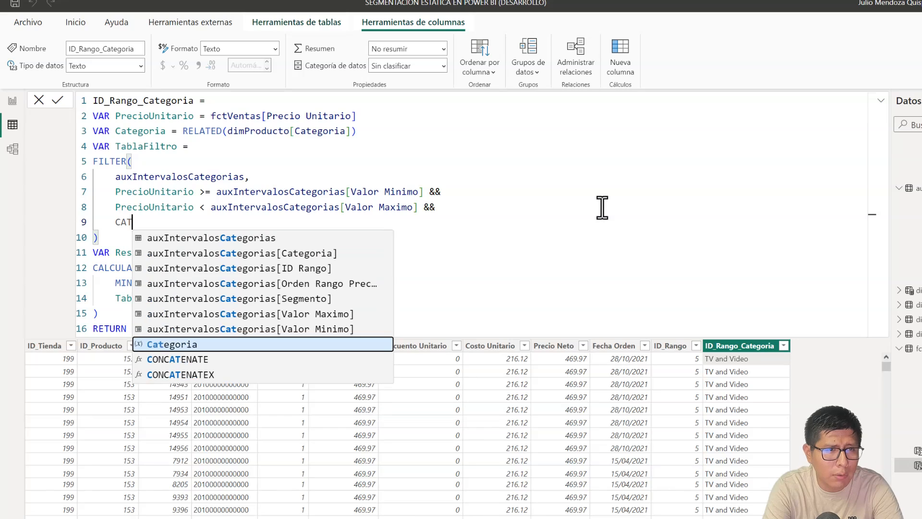
text(E)
key(BackSpace)
key(BackSpace)
key(BackSpace)
key(BackSpace)
text(Categoria)
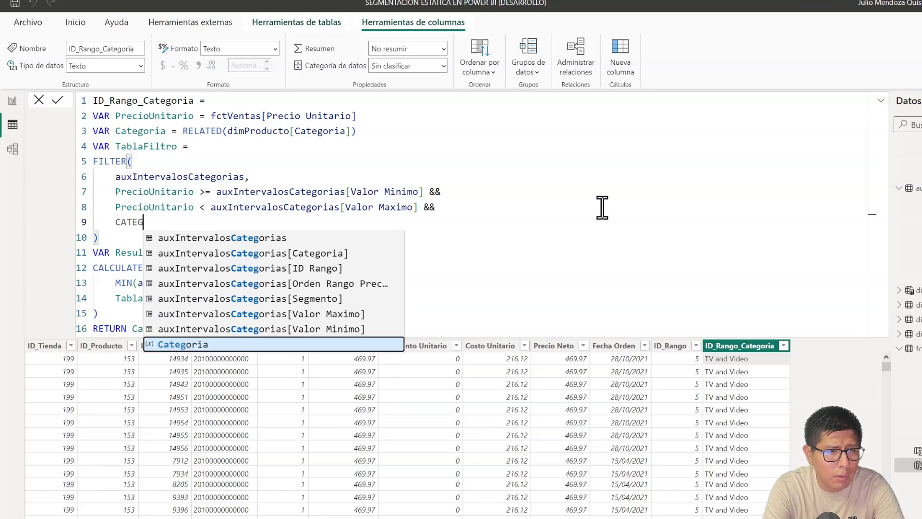
key(Tab)
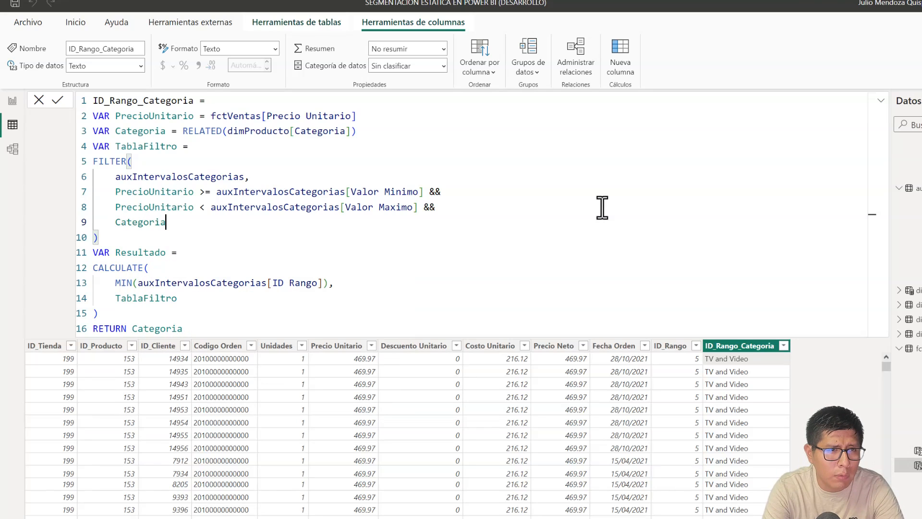
Complete the new filter condition so Categoria equals auxIntervalosCategorias[Categoria]
text(= CATEGO)
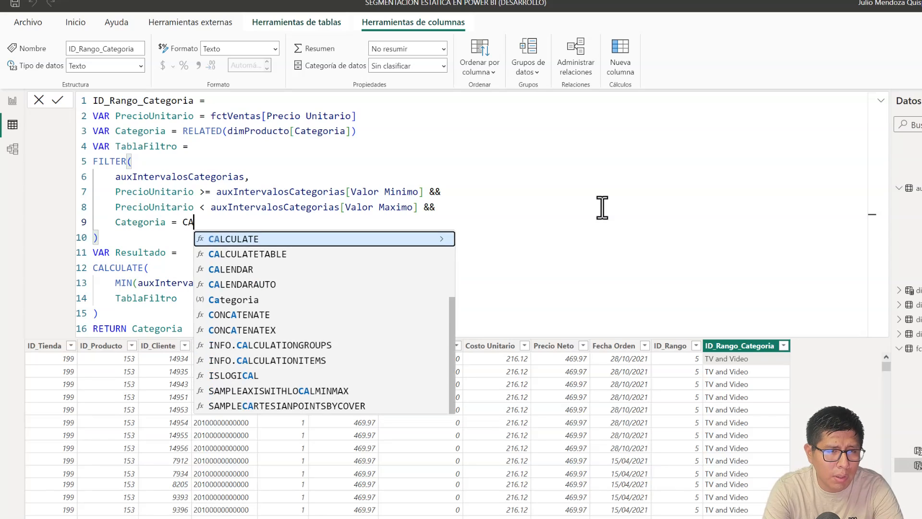
key(Up)
key(Up)
key(Up)
key(Up)
key(Up)
key(Up)
key(Tab)
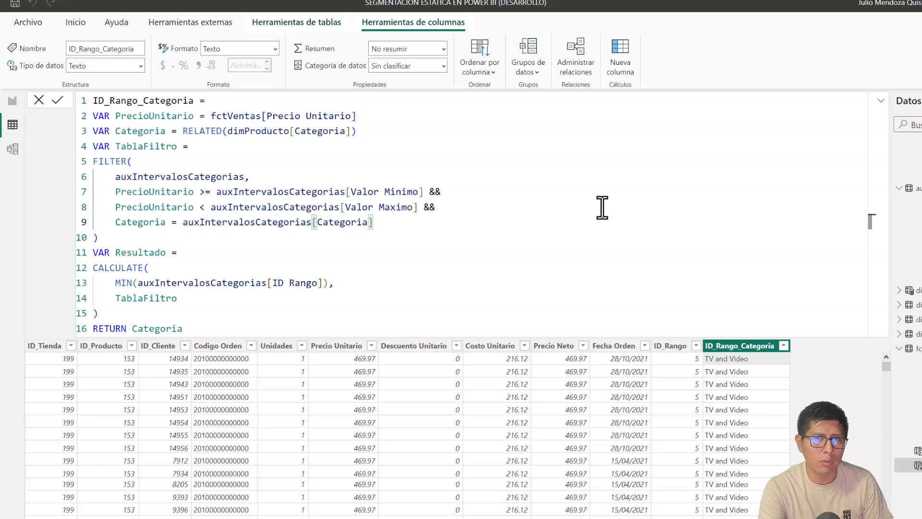
Make the formula return Resultado again, commit it, and check the list of distinct values in ID_Rango_Categoria
click(98, 238)
double_click(136, 328)
text(Resultado)
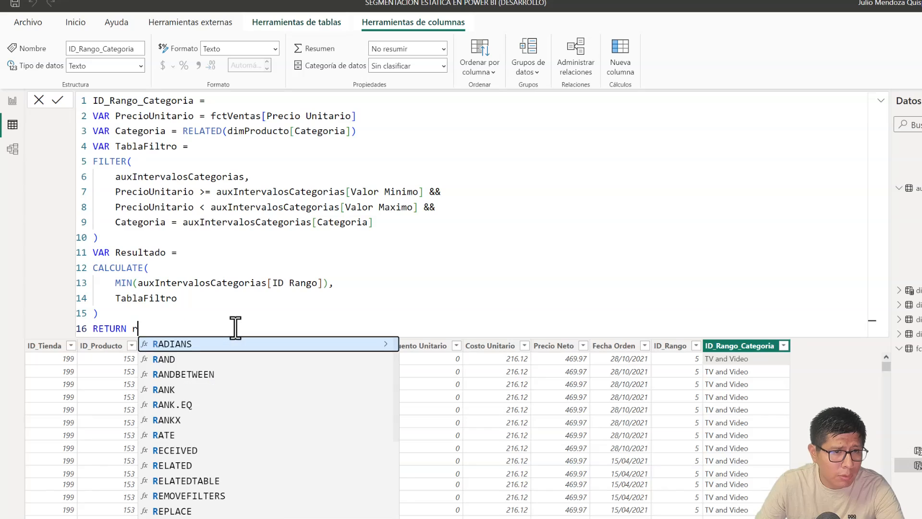
click(729, 382)
click(783, 346)
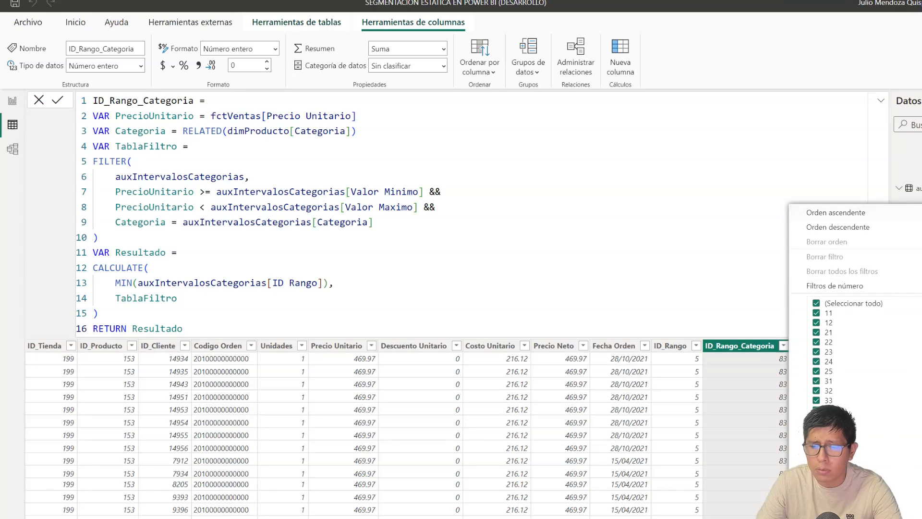
In the data model, relate ID Rango of auxIntervalosCategorias to ID_Rango_Categoria of fctVentas
click(12, 100)
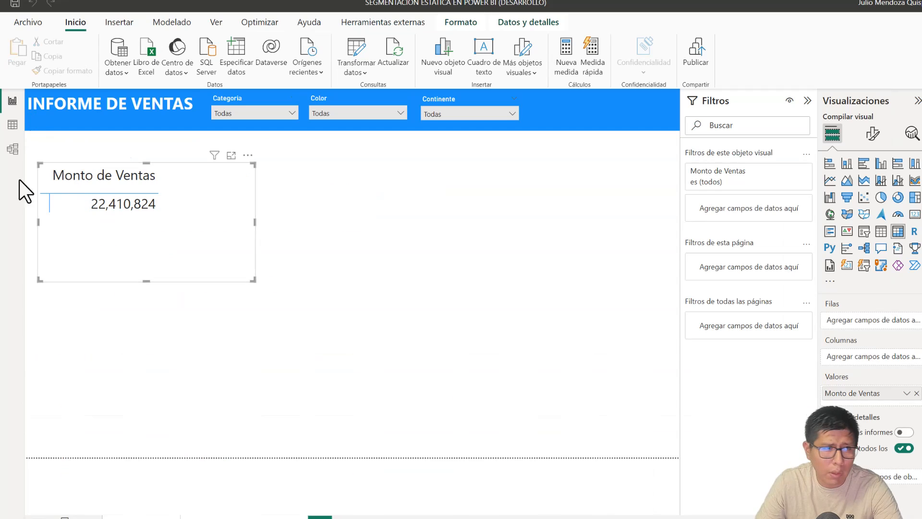
click(12, 148)
drag(525, 303, 366, 366)
click(388, 401)
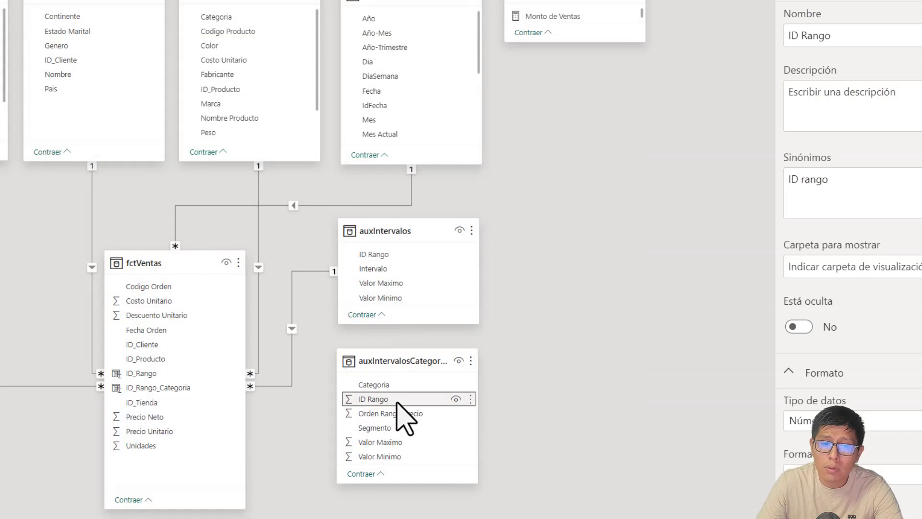
drag(410, 403, 214, 391)
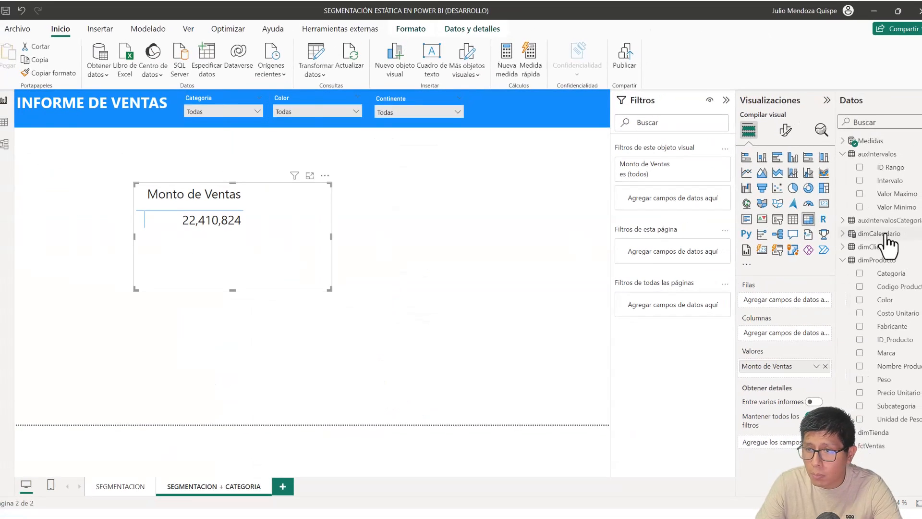
Add Segmento from auxIntervalosCategorias to the matrix rows, nest it under dimProducto's Categoria, and expand the hierarchy one level
click(843, 220)
drag(852, 273, 763, 300)
drag(230, 320, 315, 303)
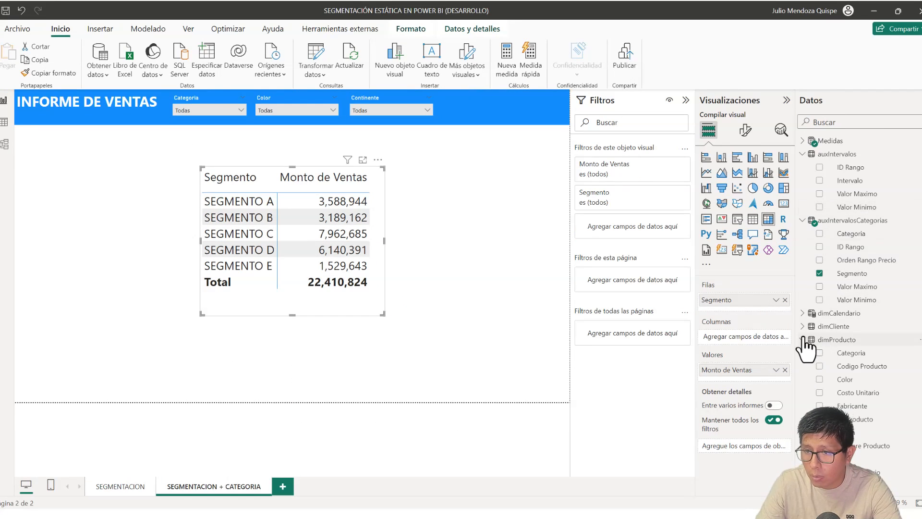
drag(849, 354, 735, 297)
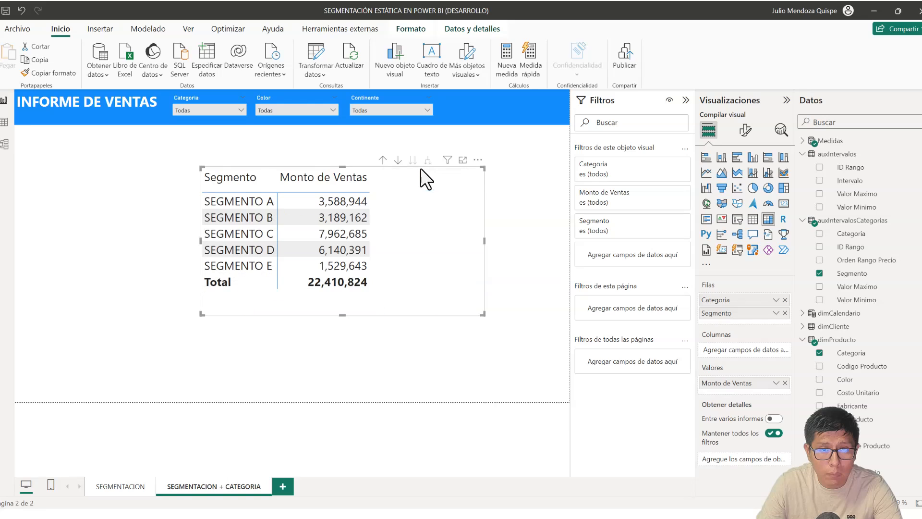
click(428, 160)
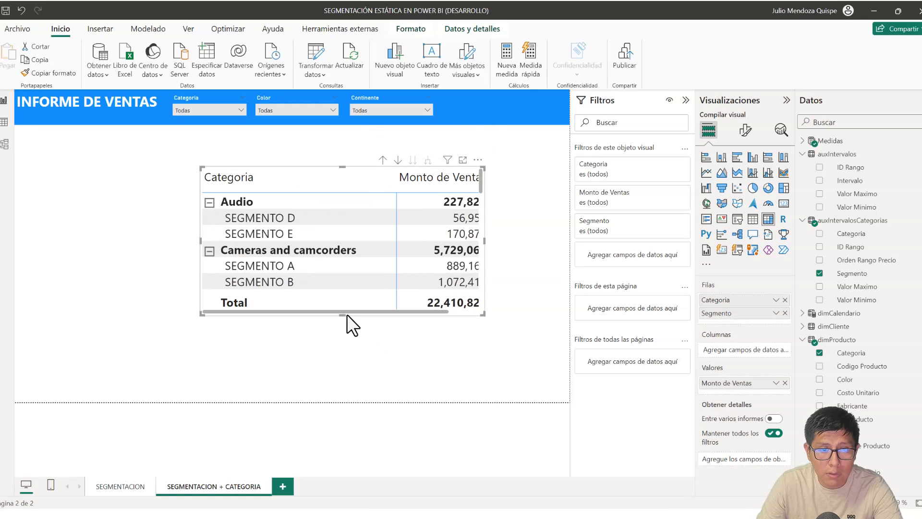
Enlarge the matrix so full sales amounts fit, and review Monto de Ventas by category and segment
drag(344, 315, 311, 374)
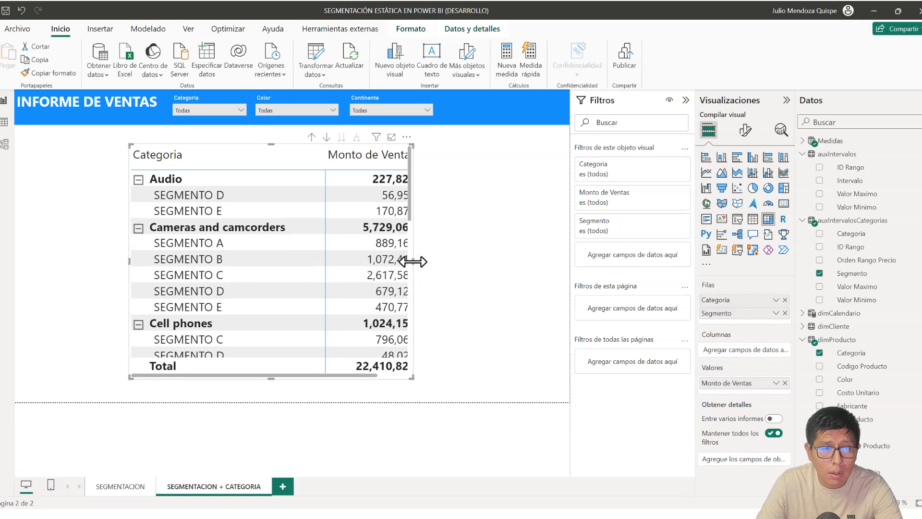
drag(413, 261, 497, 261)
scroll(283, 322, down, 3)
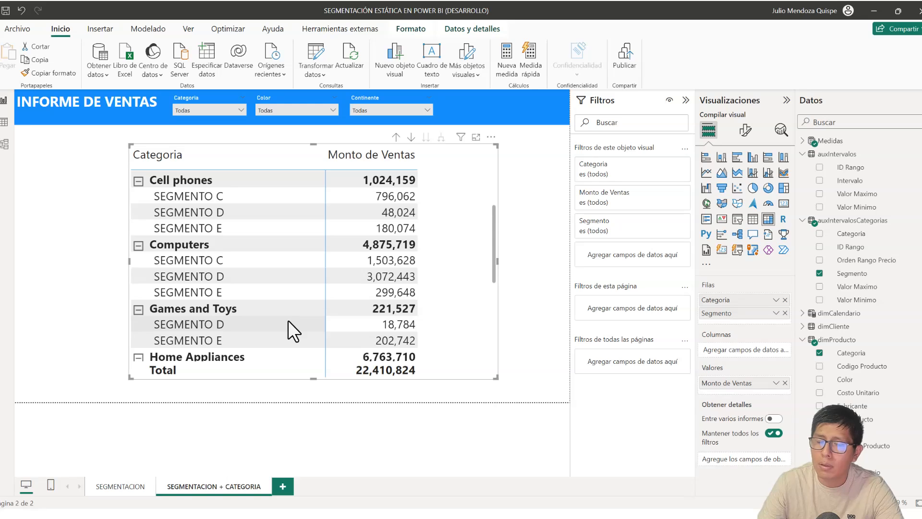
scroll(263, 321, up, 3)
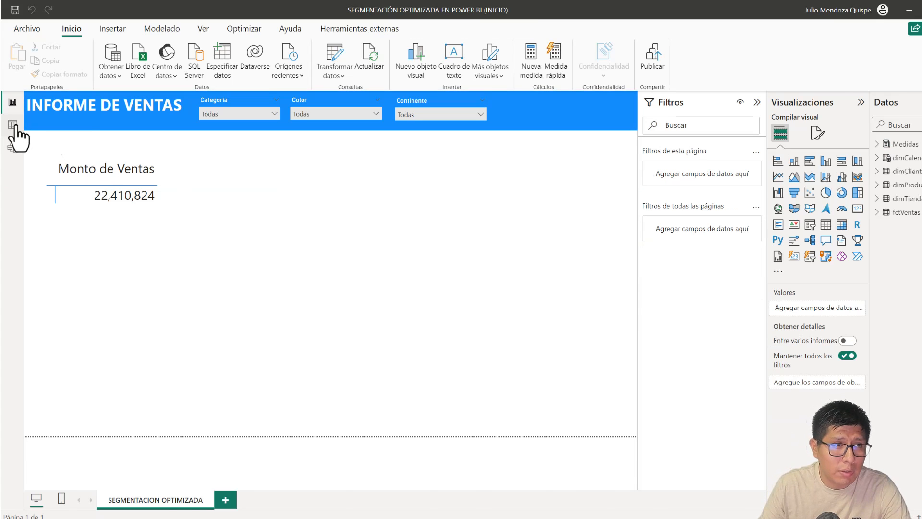
In the SEGMENTACIÓN OPTIMIZADA report's data, examine the FILTER in fctVentas' ID Rango formula and the Precio Unitario column
click(13, 126)
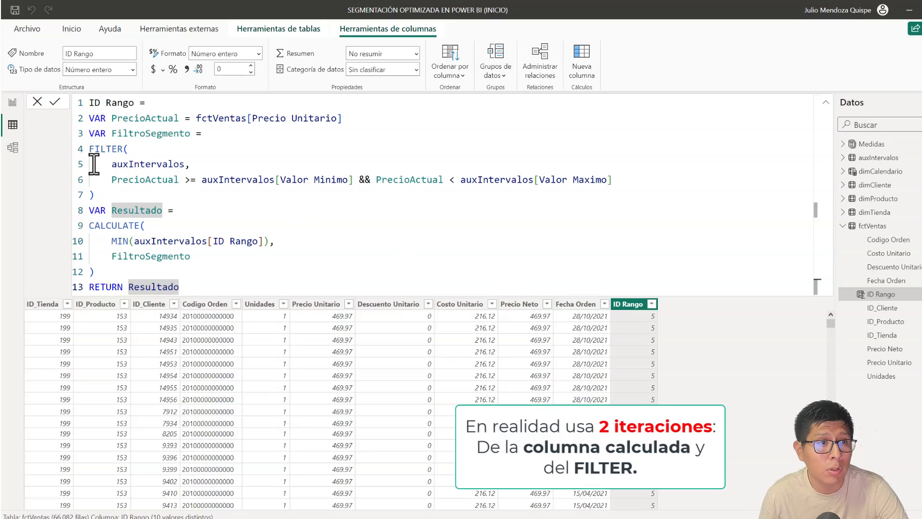
drag(89, 151, 125, 149)
click(130, 195)
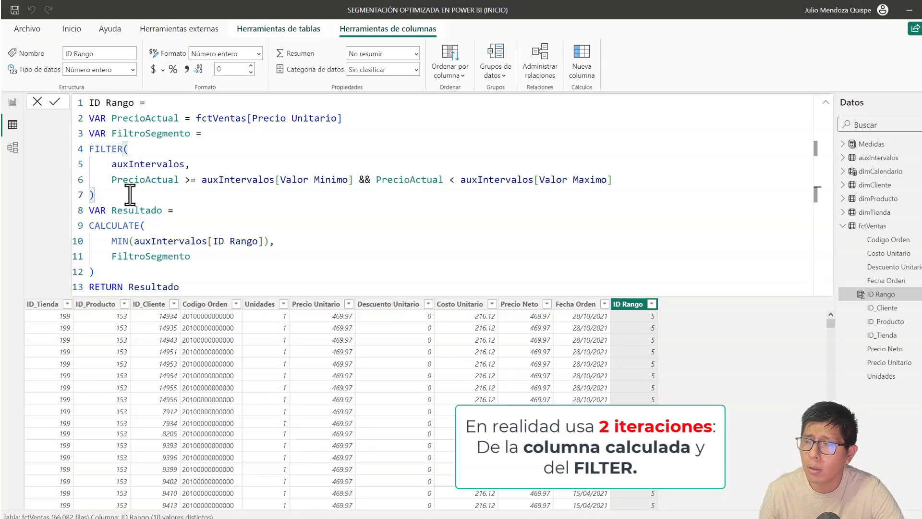
click(323, 308)
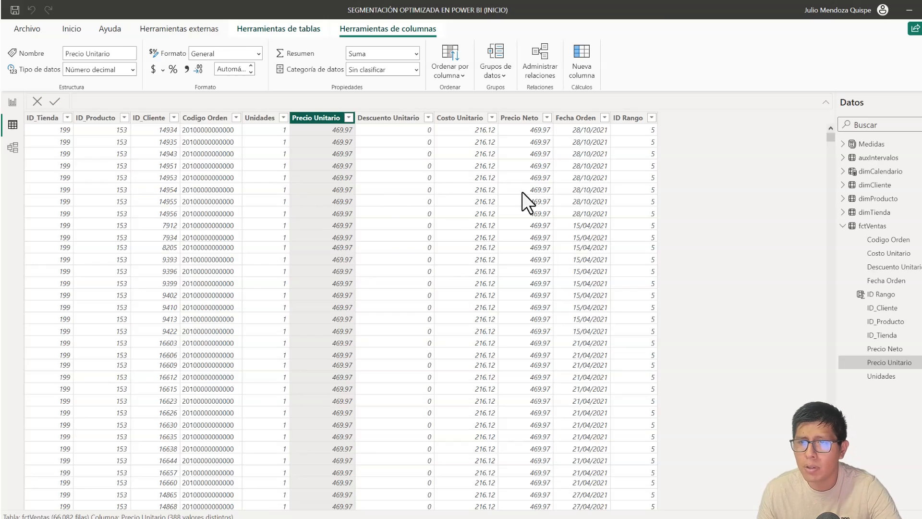
Examine the Valor Minimo and Valor Maximo limits in the auxIntervalos table
click(879, 158)
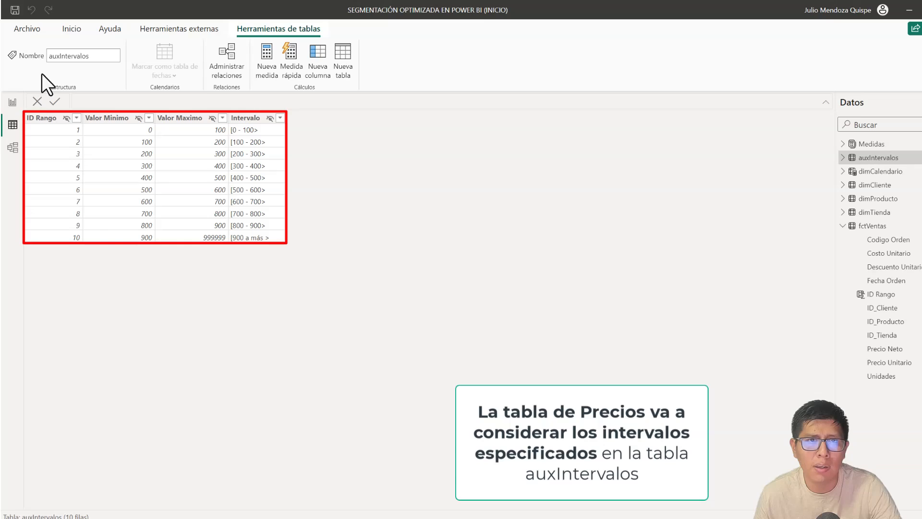
click(191, 140)
click(126, 118)
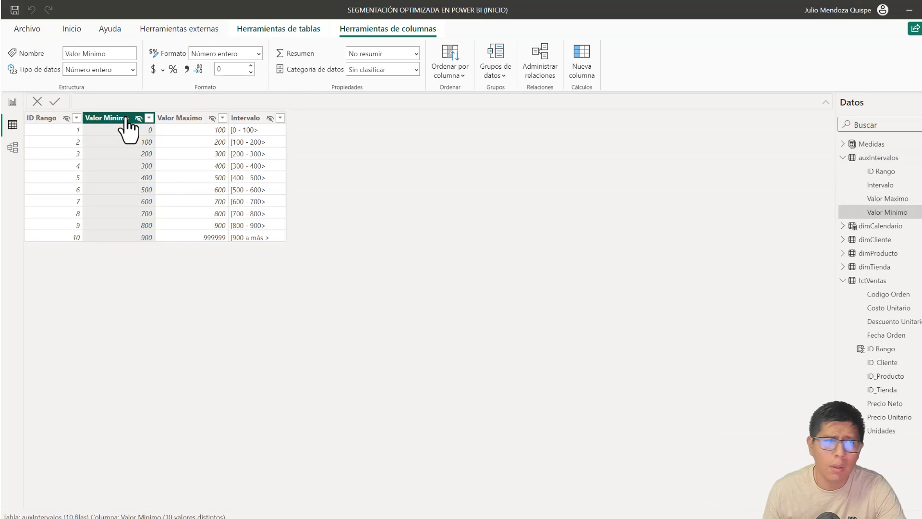
click(195, 120)
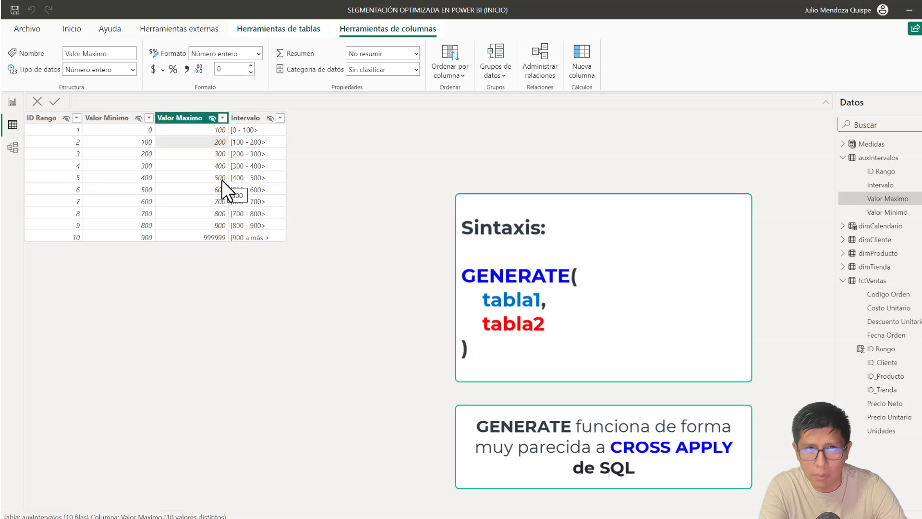
Create a calculated table named Repetidor with the values {1,2,3}
click(72, 30)
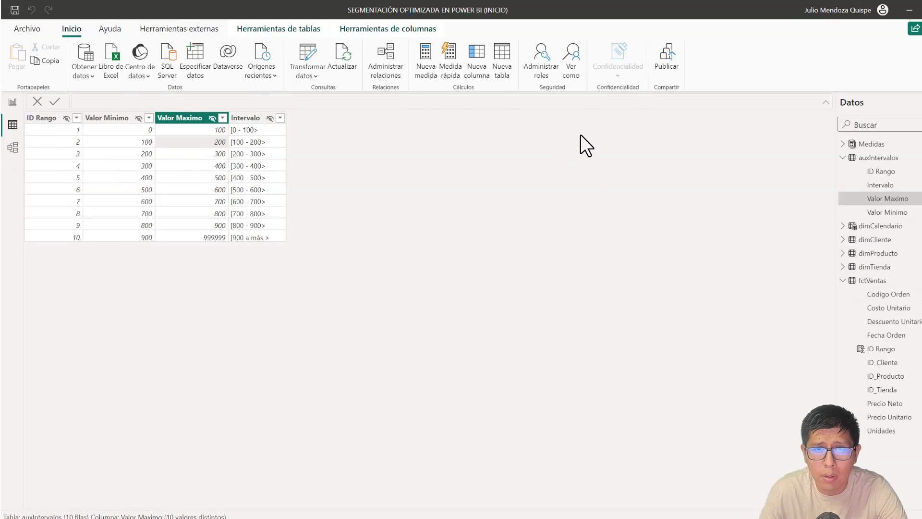
text(Repet)
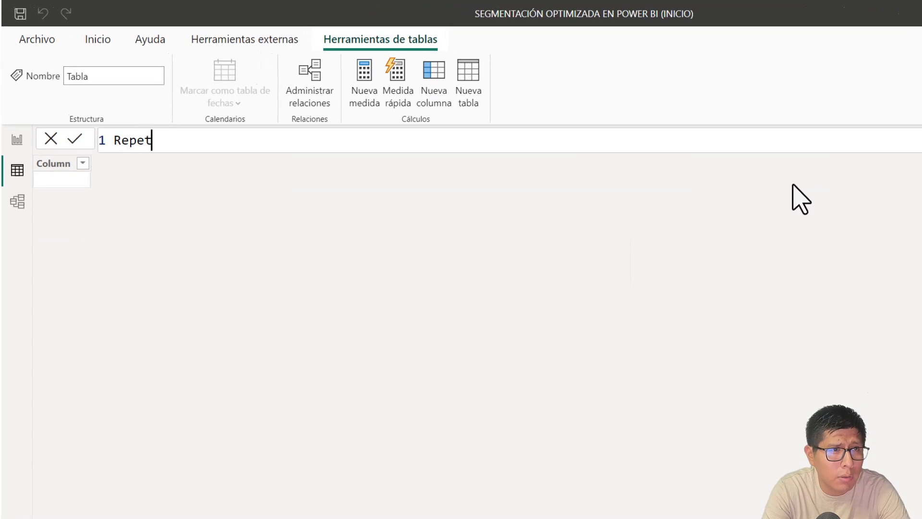
text(idor =)
key(Return)
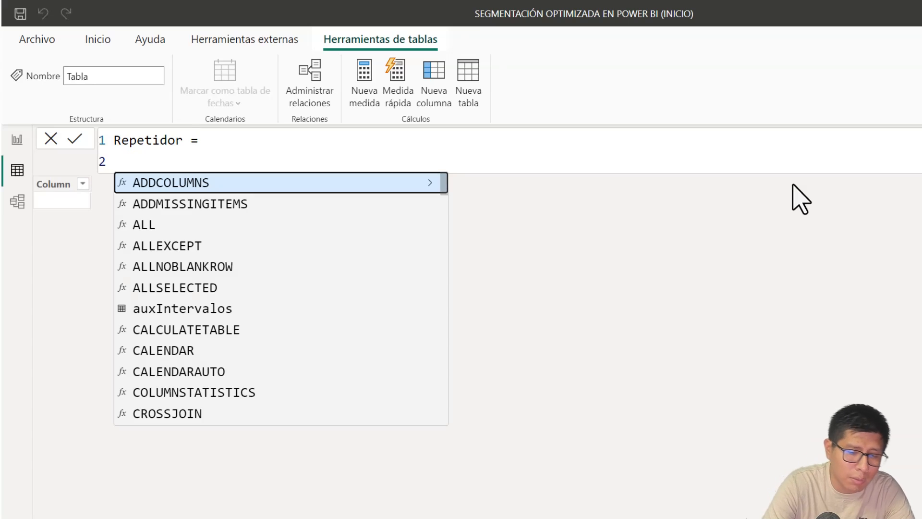
text({1,2,3)
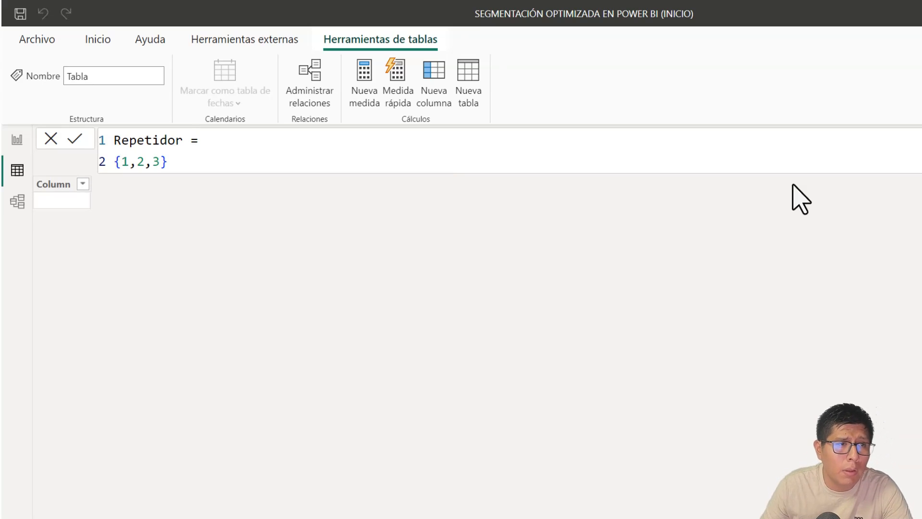
key(Return)
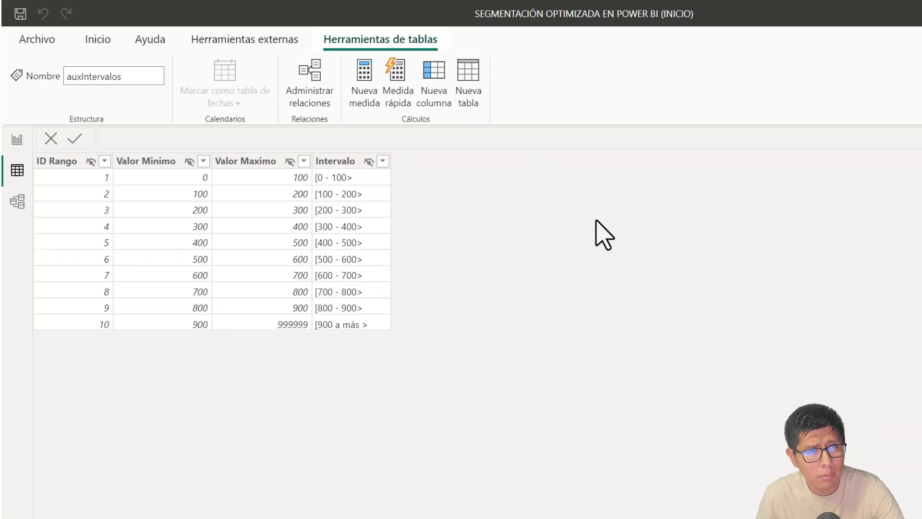
Start a calculated table named auxIntervalorRep using GENERATE with auxIntervalos as its first table
text(au)
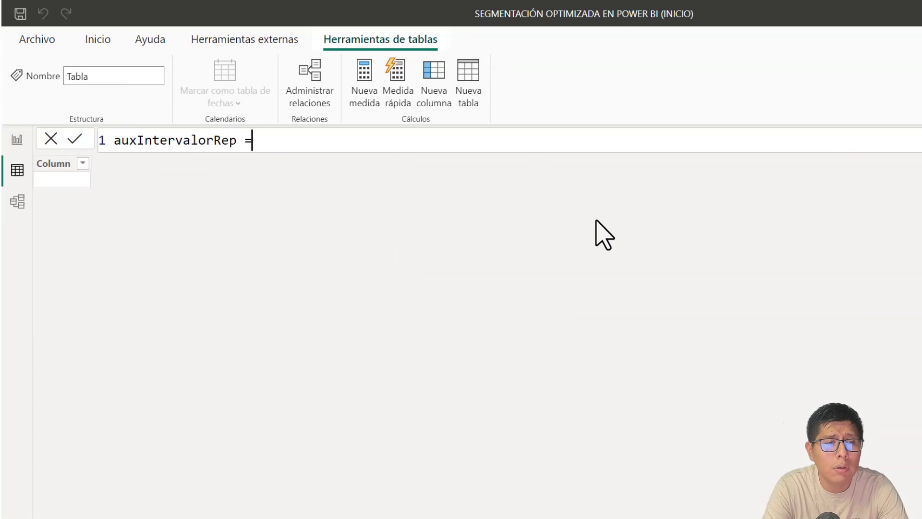
text(xIntervalorRep =)
key(shift+Return)
text(GENERATE()
key(shift+Return)
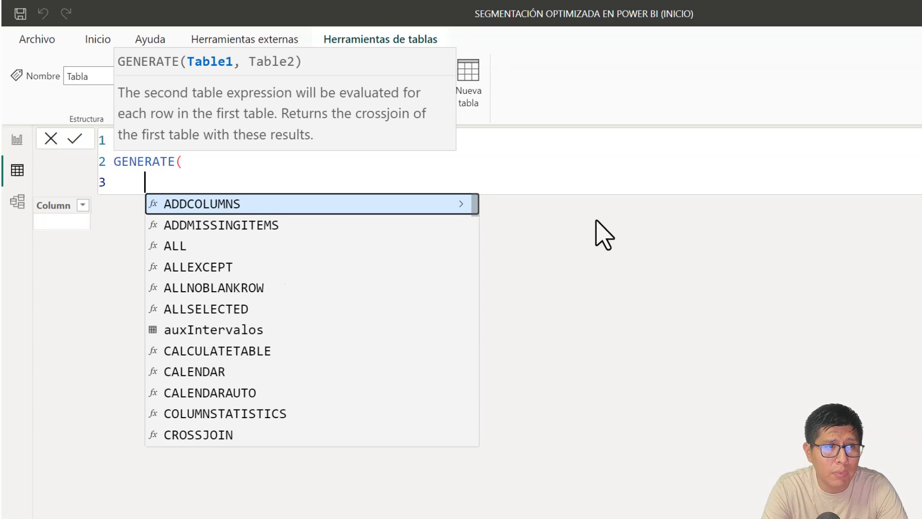
text(AUX)
key(Tab)
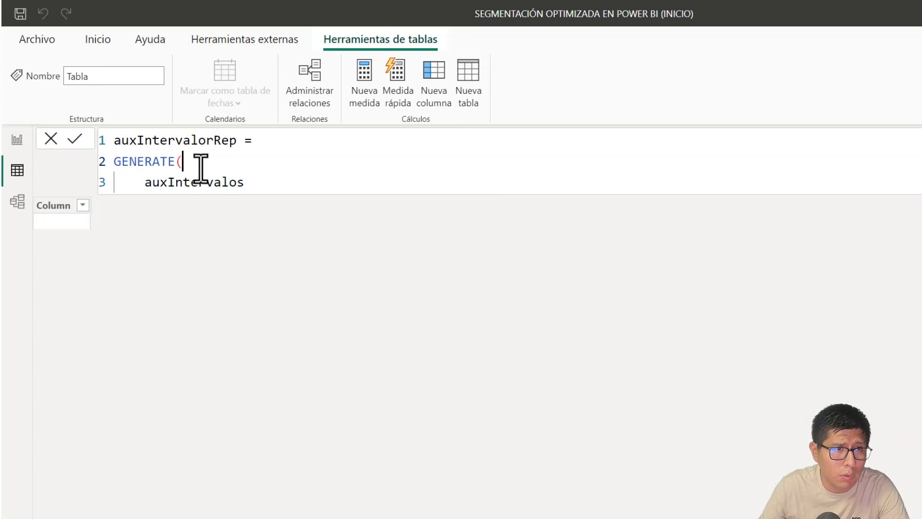
Remove the GENERATE line so auxIntervalorRep equals only auxIntervalos, and commit the table
drag(200, 164, 74, 164)
key(BackSpace)
key(BackSpace)
click(184, 165)
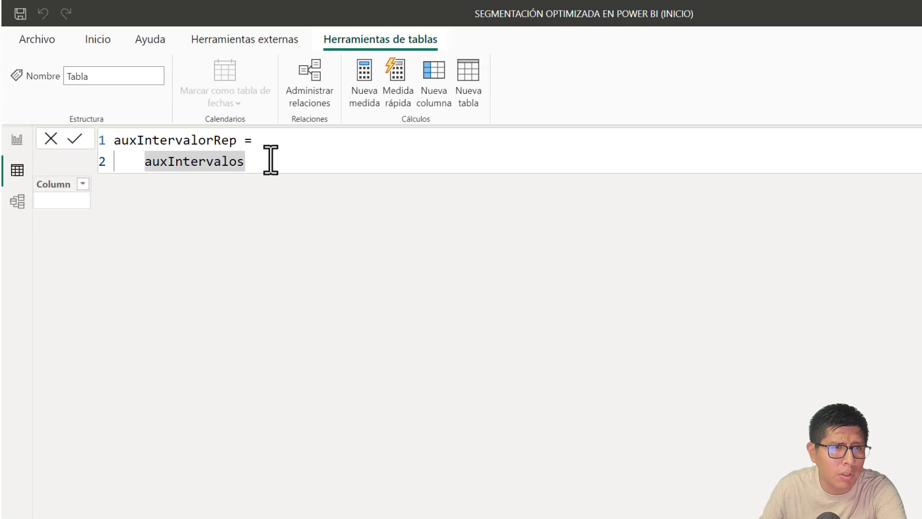
key(Return)
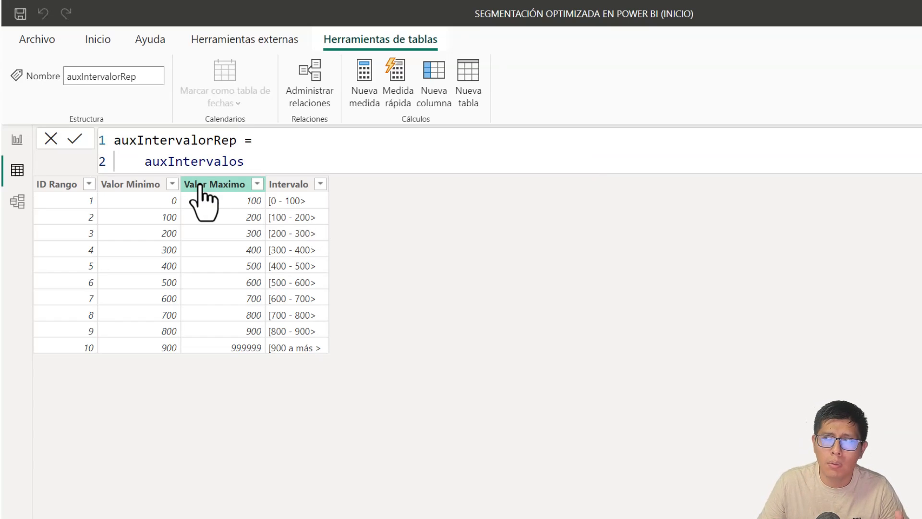
Reopen the auxIntervalorRep formula and wrap auxIntervalos in GENERATE as its first table argument
click(295, 146)
key(alt+Return)
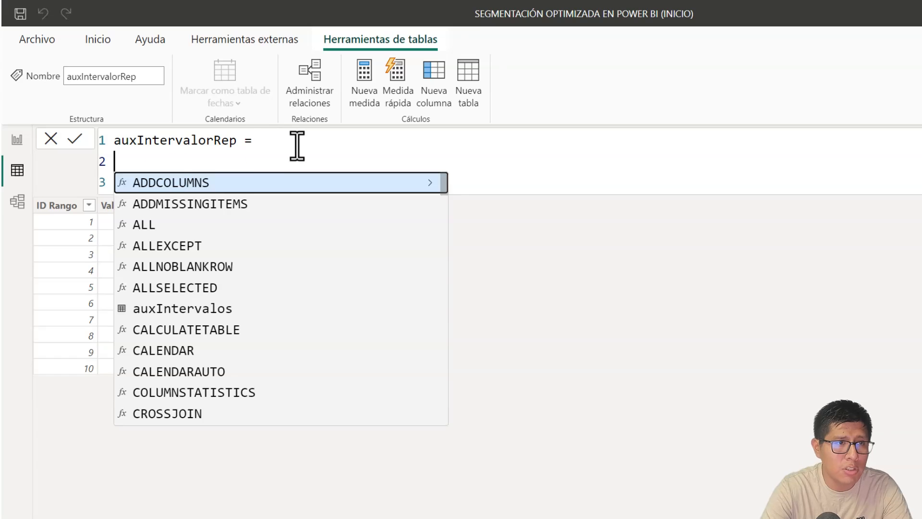
key(BackSpace)
key(alt+Return)
text(GENERATE()
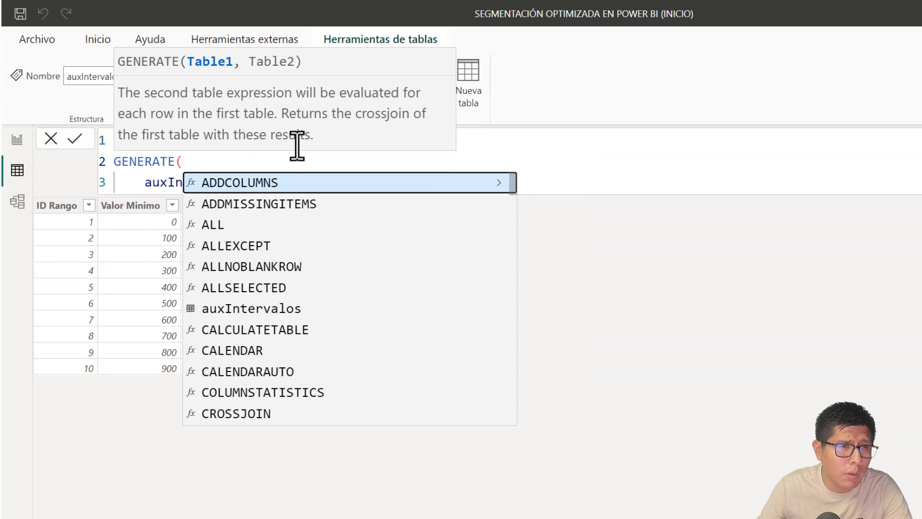
click(148, 182)
click(282, 185)
text(,)
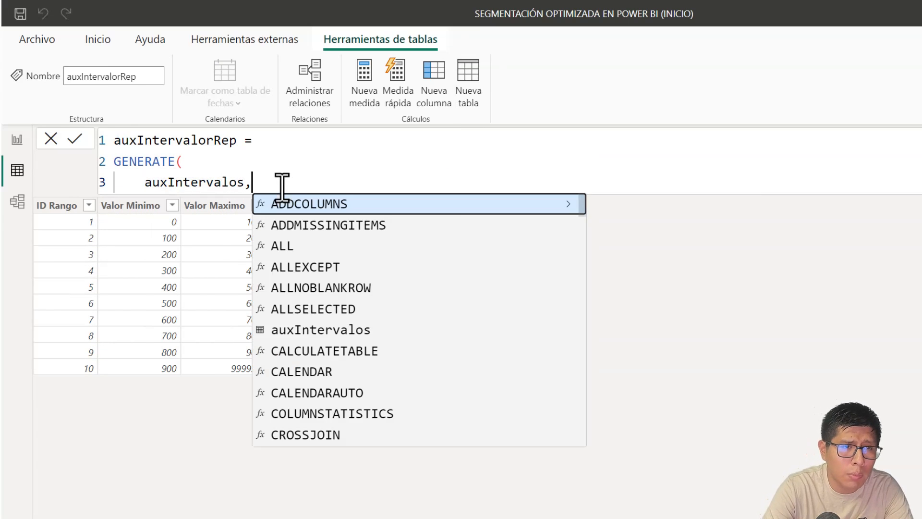
Add Repetidor as GENERATE's second table, commit auxIntervalorRep, and compare both arguments with the resulting rows
key(Return)
text(Rep)
key(Tab)
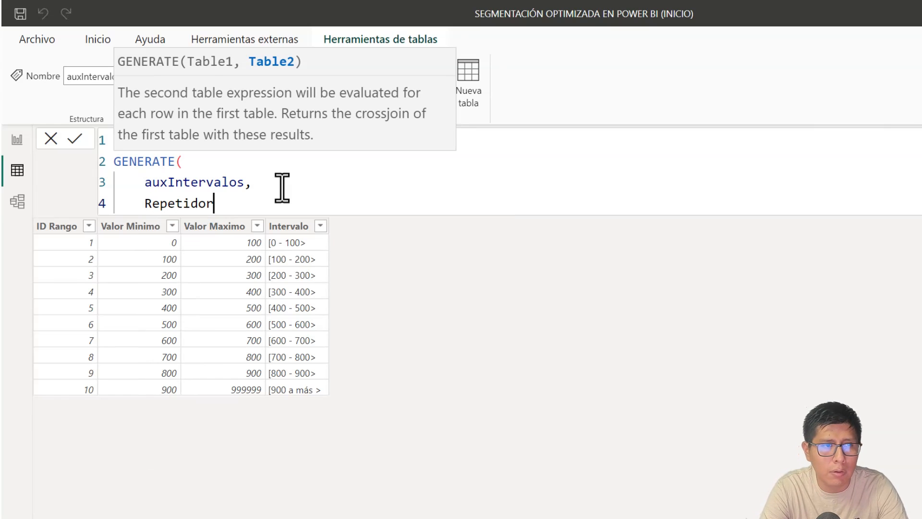
key(Return)
text())
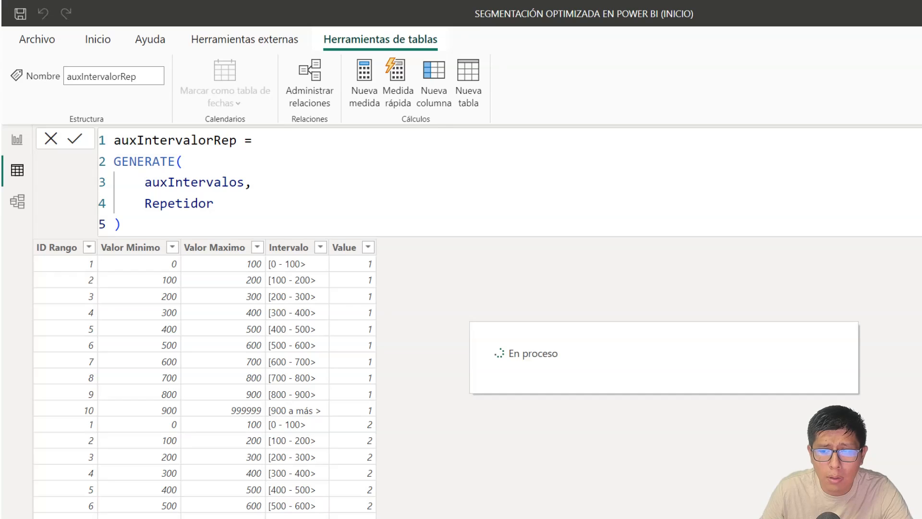
click(920, 230)
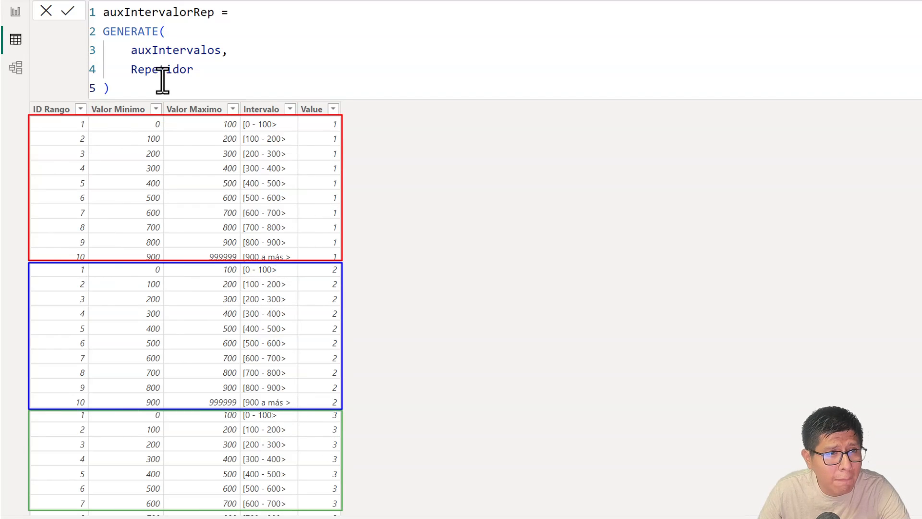
drag(128, 51, 219, 51)
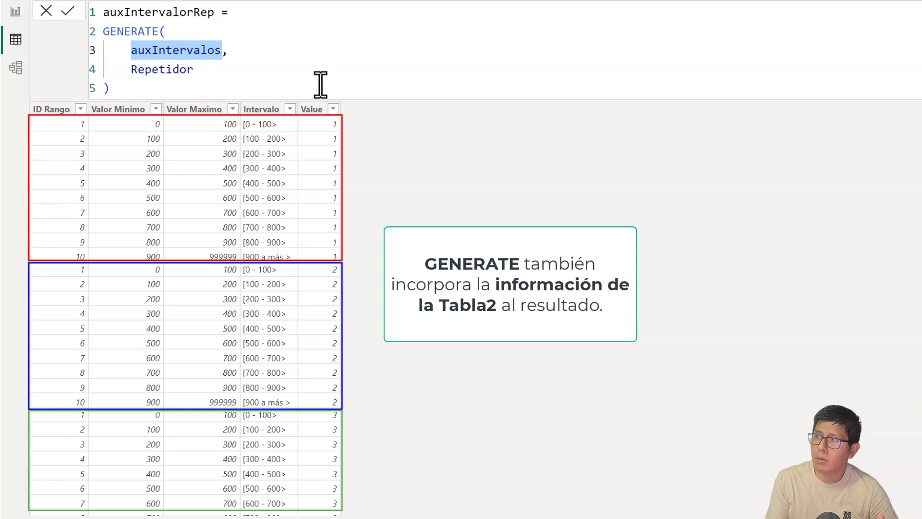
drag(130, 69, 211, 71)
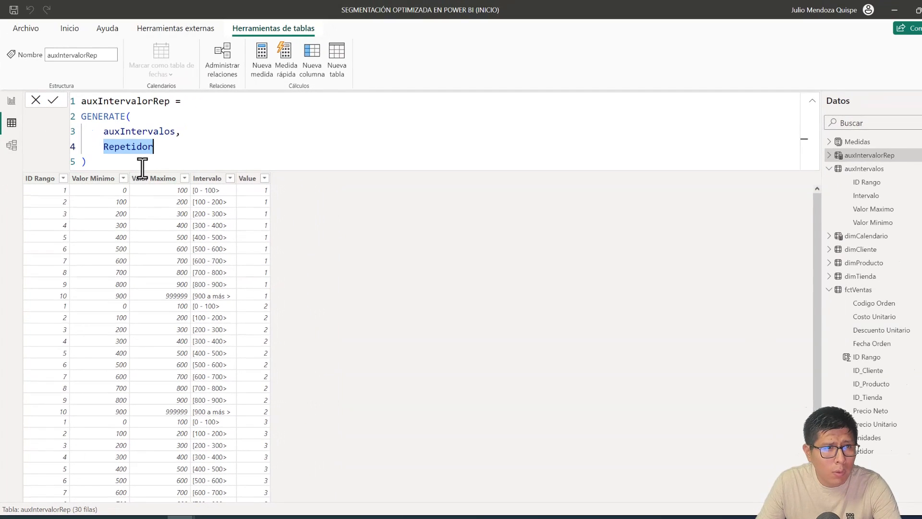
click(141, 166)
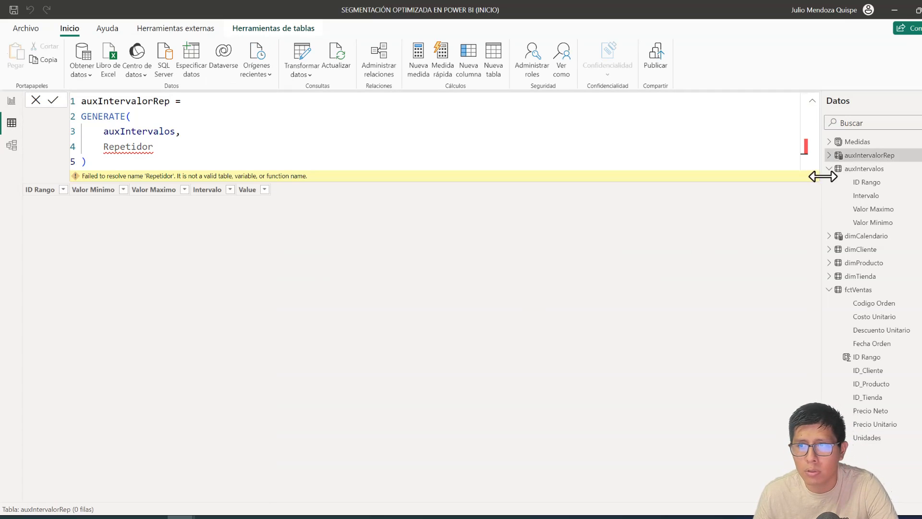
Delete the auxIntervalorRep calculated table from the model
right_click(867, 156)
click(768, 248)
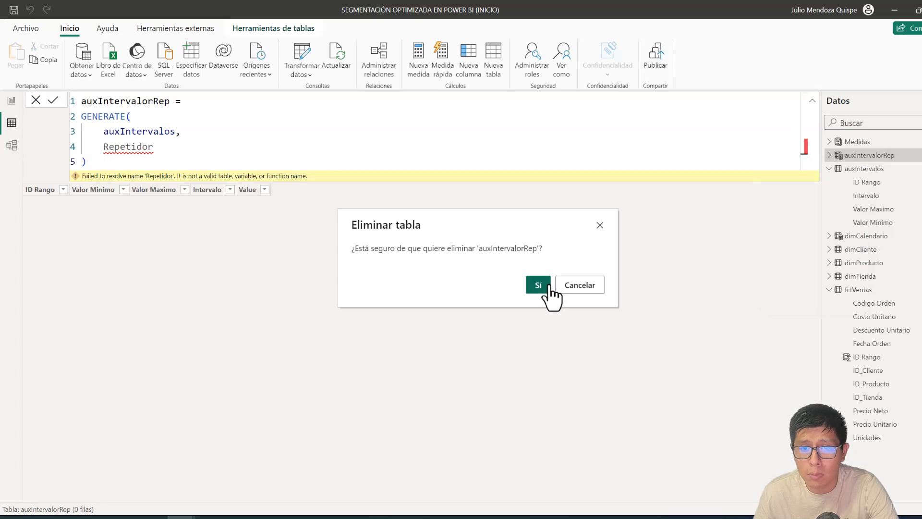
click(539, 285)
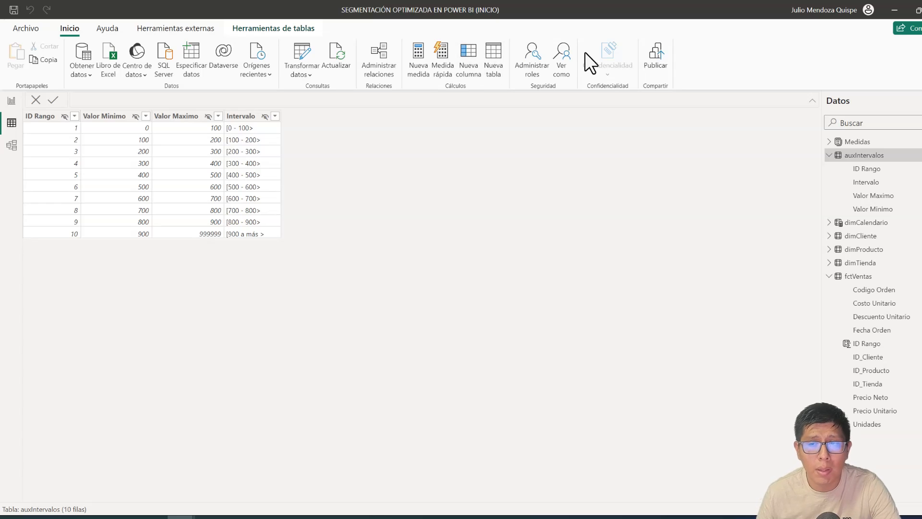
Start a calculated table named dimPrecios using GENERATE with auxIntervalos as its first table
text(dimPrecios )
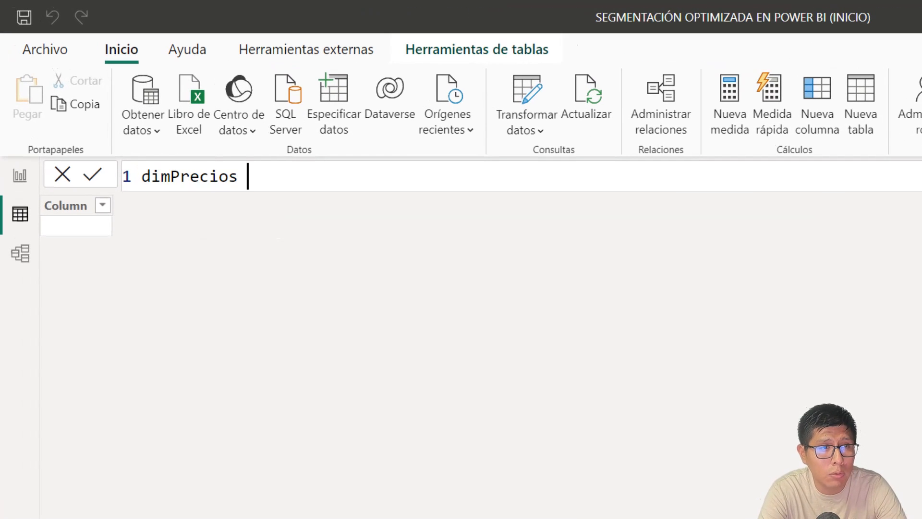
text(=)
key(shift+Return)
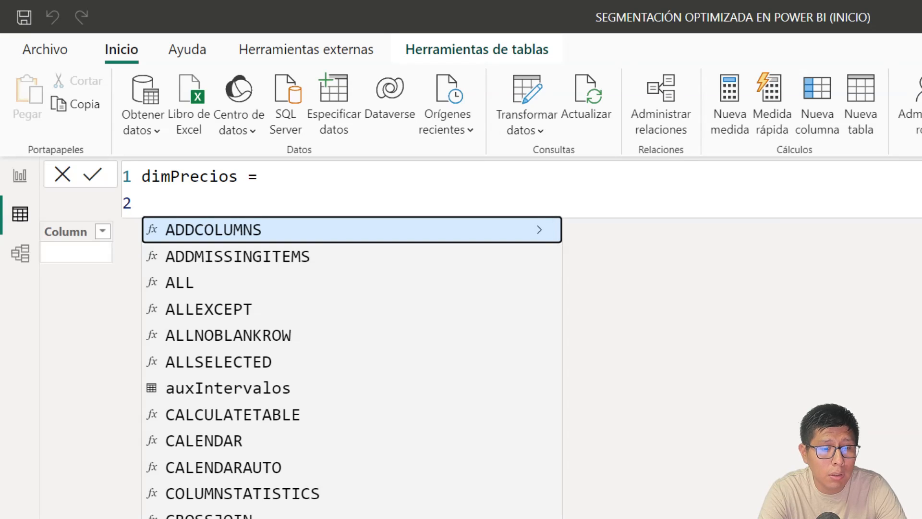
text(GEN)
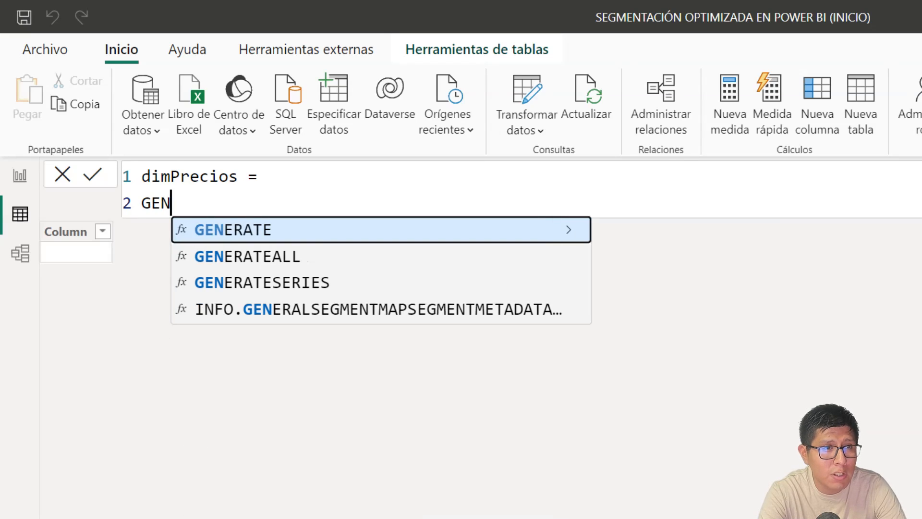
key(Tab)
text(()
key(shift+Return)
text(AU)
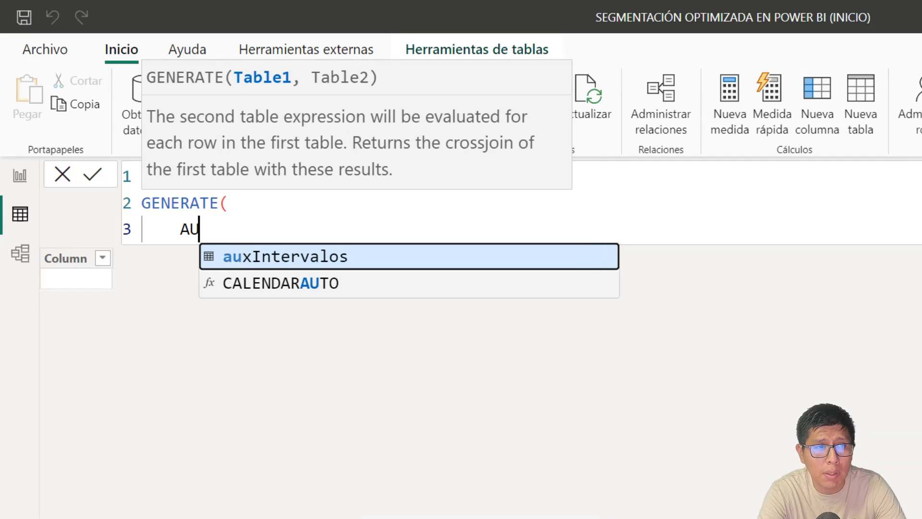
key(BackSpace)
key(BackSpace)
text(auxIntervalos)
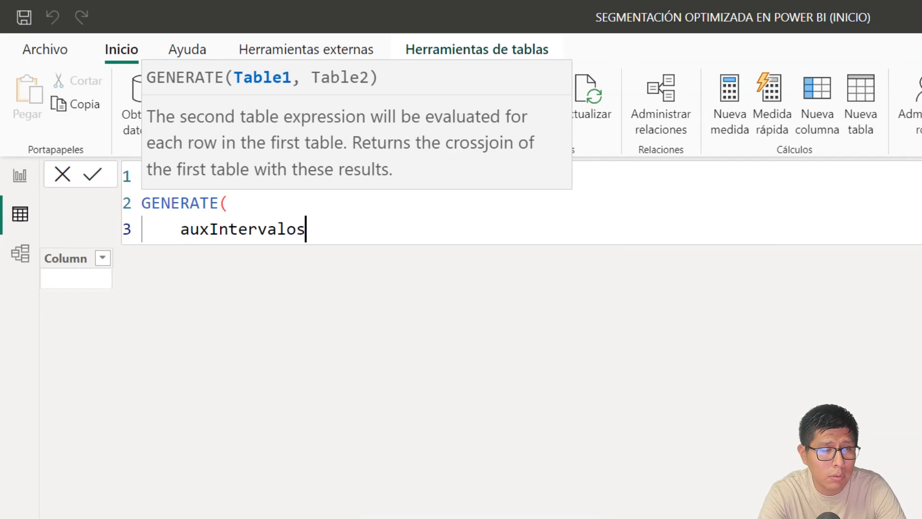
text(,)
key(shift+Return)
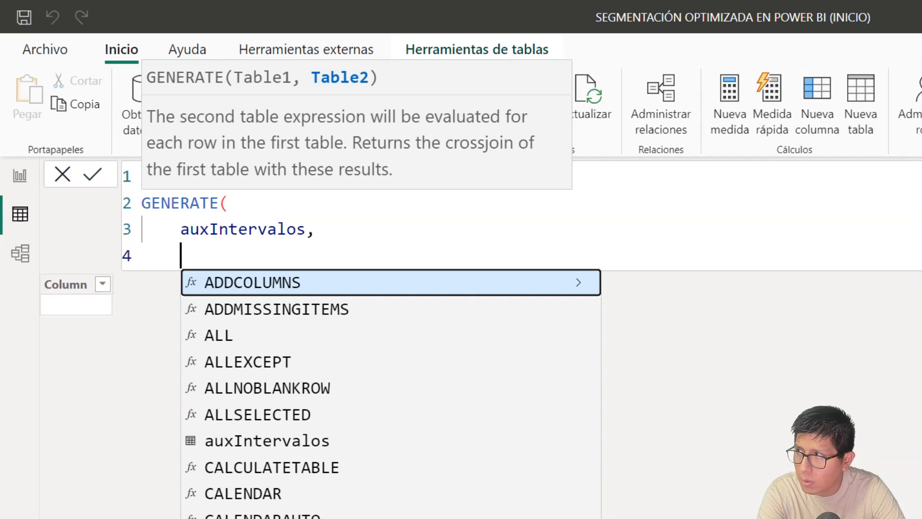
Begin GENERATE's second argument in dimPrecios with FILTER over ALL(fctVentas[Precio Unitario])
text(FI)
key(Tab)
text(()
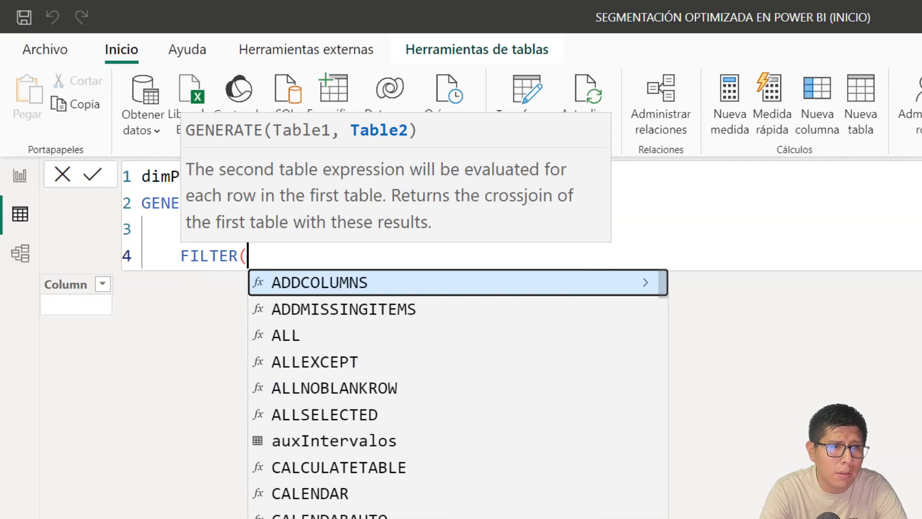
key(shift+Return)
text(ALL()
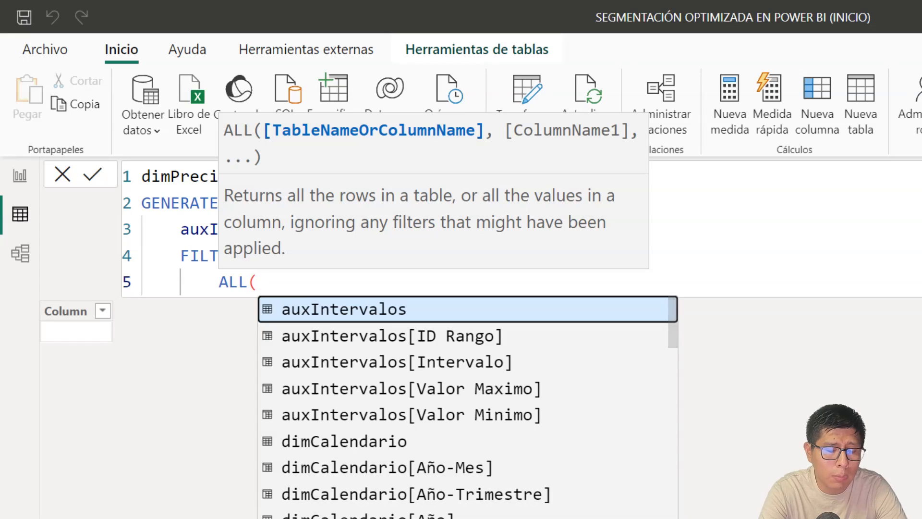
text(PRECIO)
key(Down)
key(Down)
key(Tab)
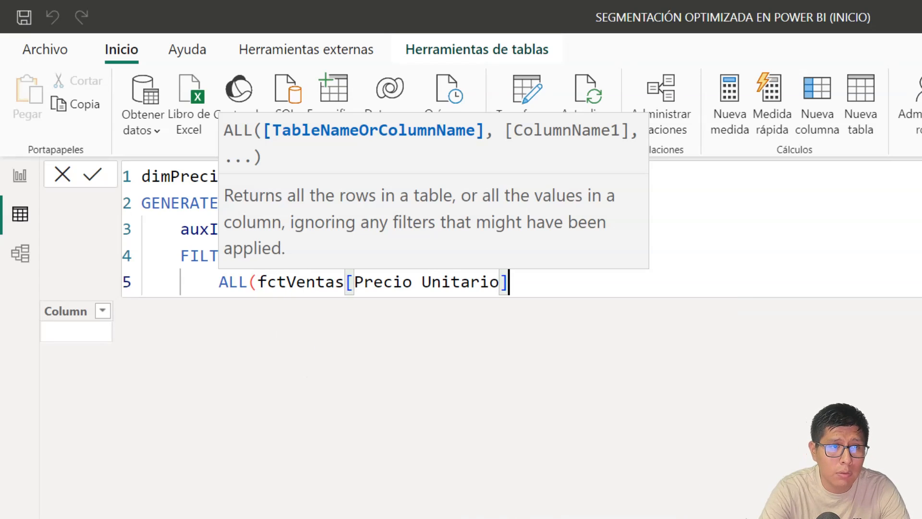
text())
click(592, 279)
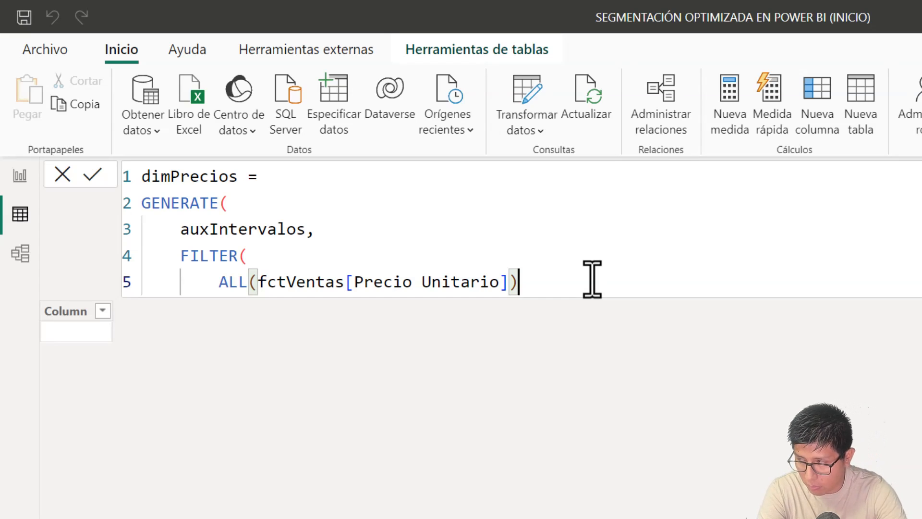
text(,)
key(shift+Return)
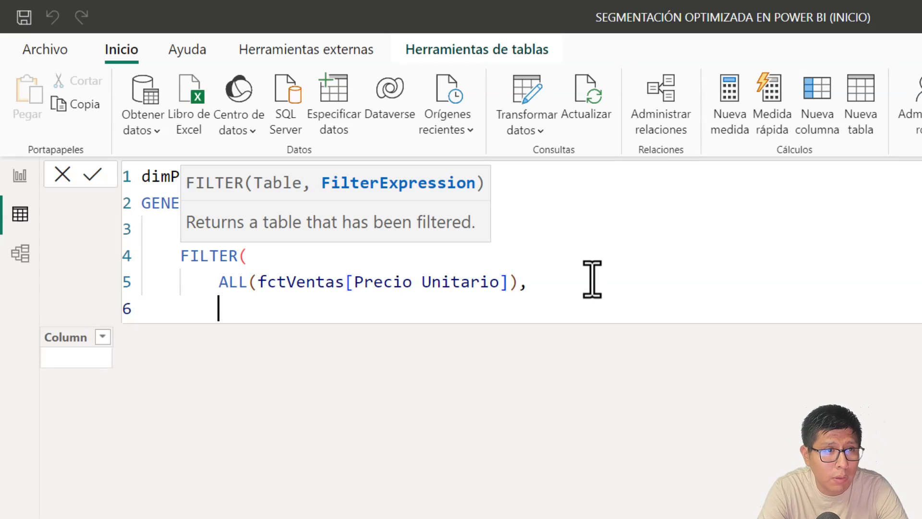
Add the FILTER condition fctVentas[Precio Unitario] >= auxIntervalos[Valor Minimo] to the dimPrecios formula
click(672, 318)
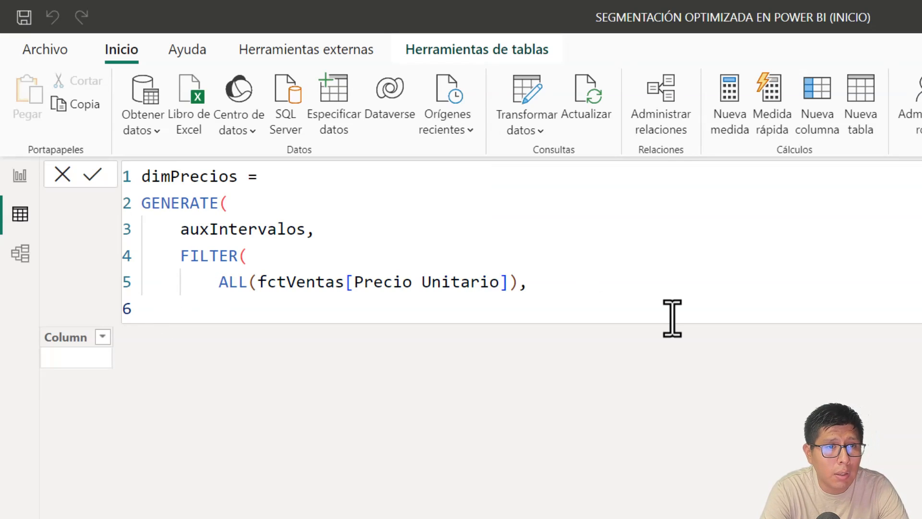
text(PRECIO)
key(Tab)
text(>= )
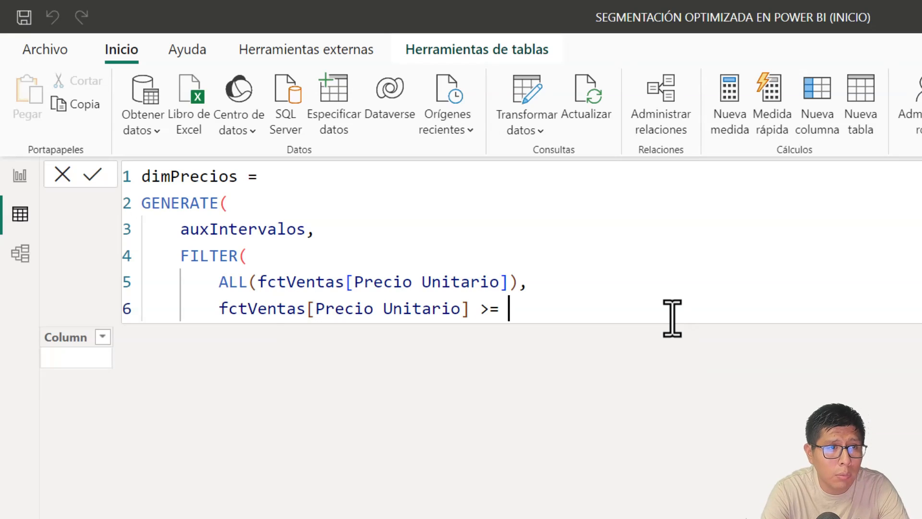
text(AUX)
key(Down)
key(Down)
key(Down)
key(Down)
key(Tab)
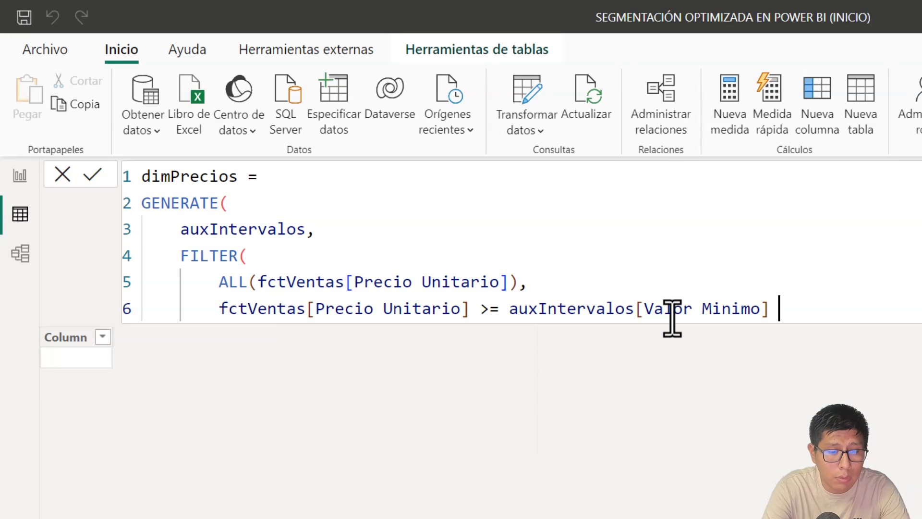
Add the condition && fctVentas[Precio Unitario] < auxIntervalos[Valor Maximo], close FILTER and GENERATE, and commit dimPrecios
text(&&)
key(Return)
text(PRECIO)
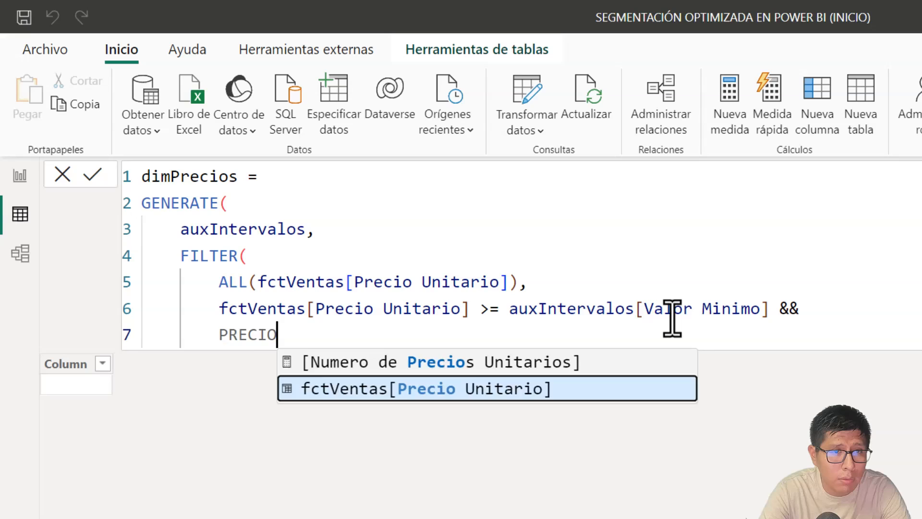
key(Tab)
text(< VALOR)
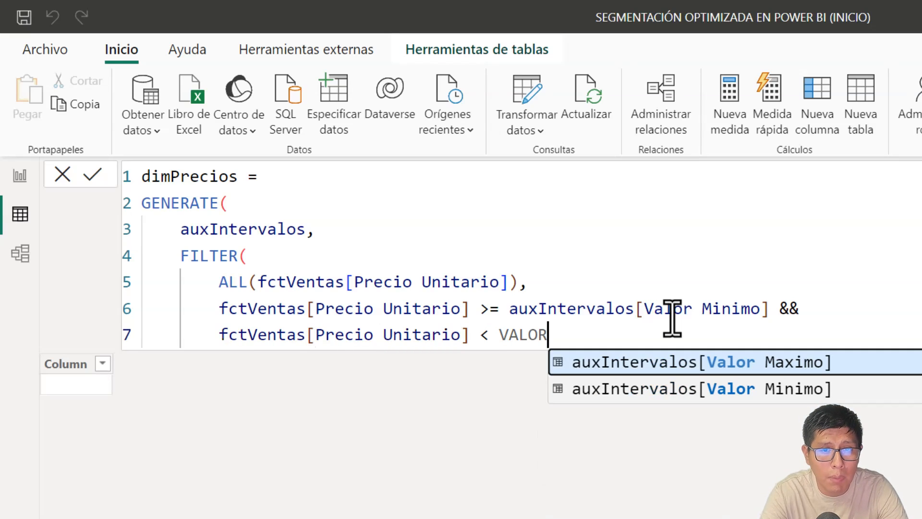
key(Tab)
key(Return)
text())
key(Return)
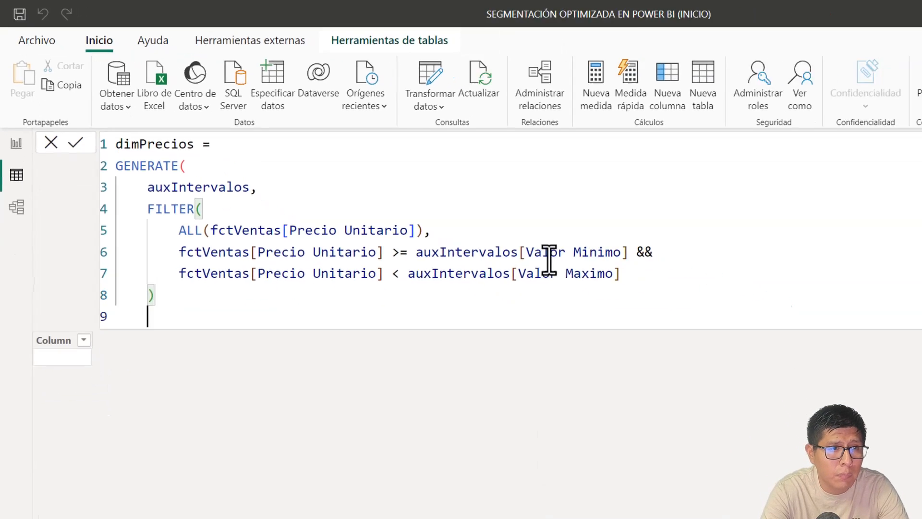
text())
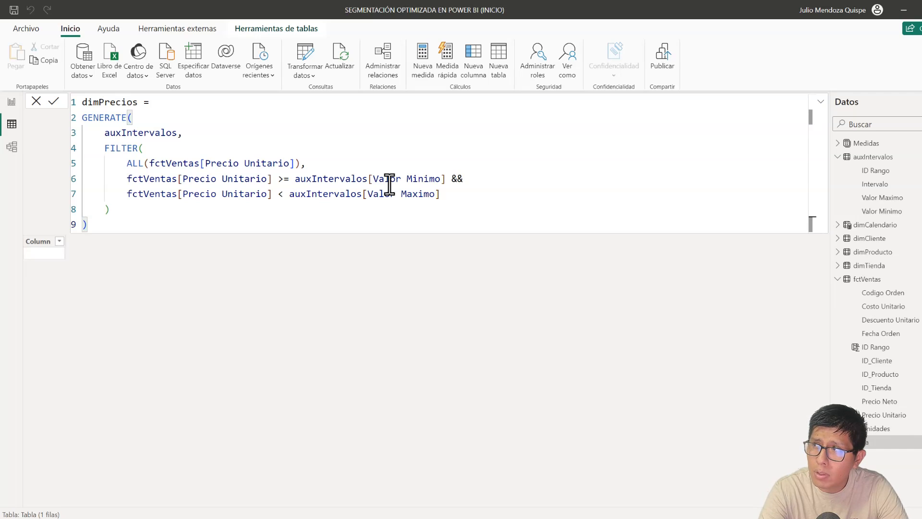
key(Return)
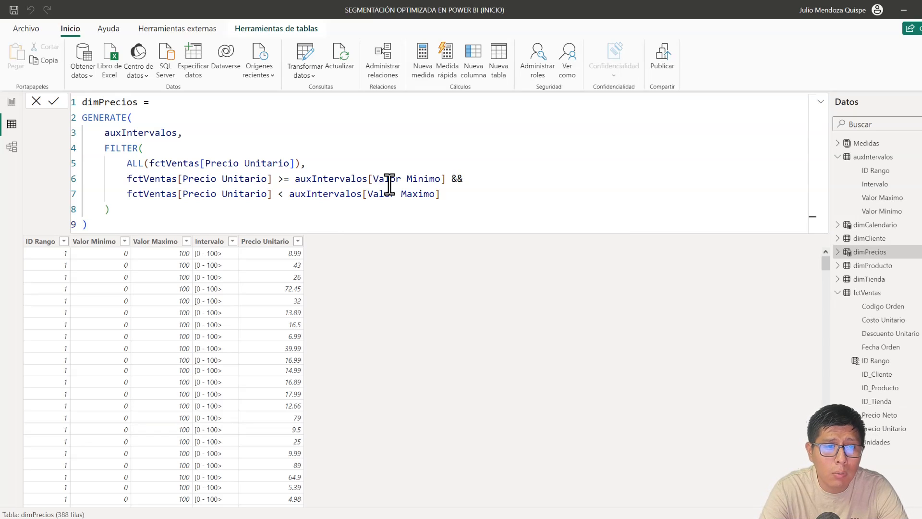
Sort dimPrecios by Precio Unitario in ascending order and check the prices against the ID Rango column
click(284, 254)
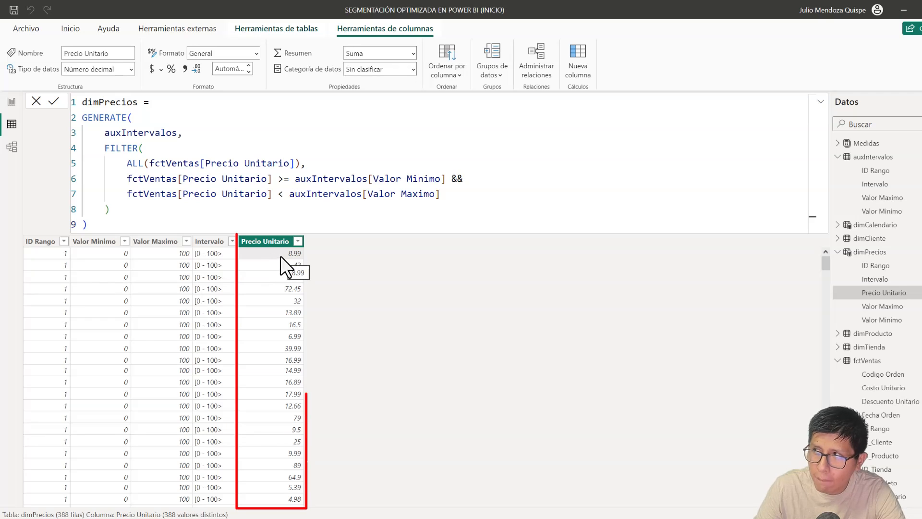
click(297, 241)
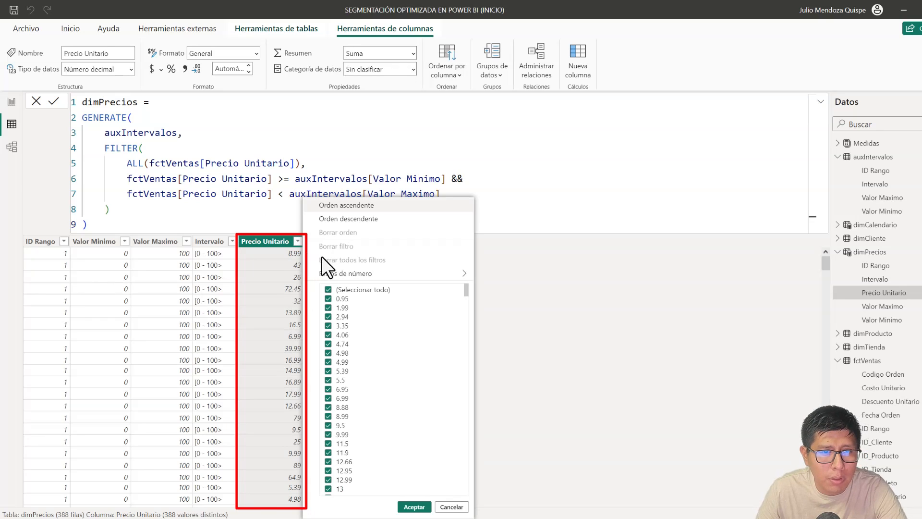
click(362, 206)
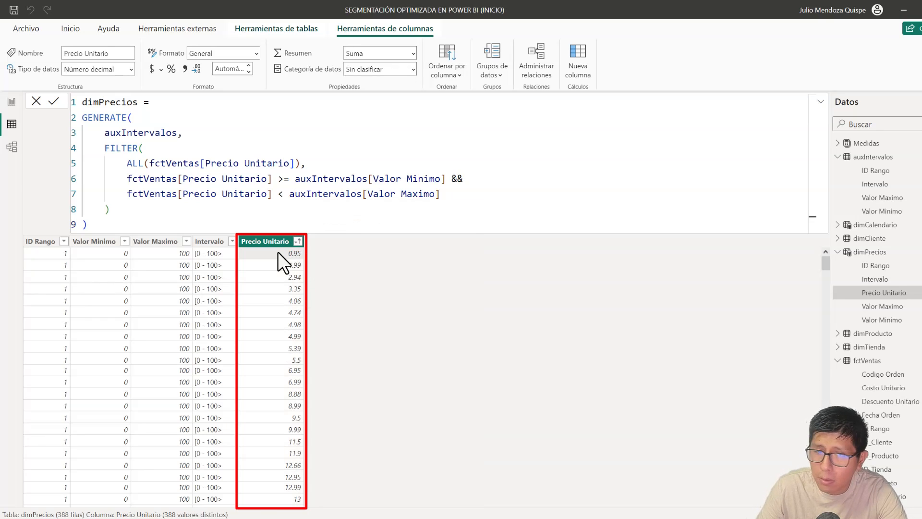
mouse_move(826, 263)
mouse_down()
mouse_move(829, 500)
mouse_move(812, 259)
mouse_up()
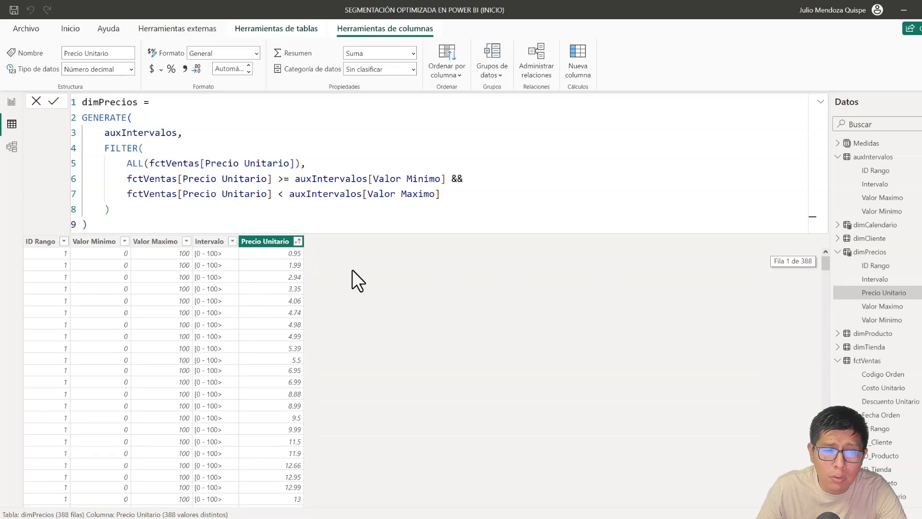
click(40, 265)
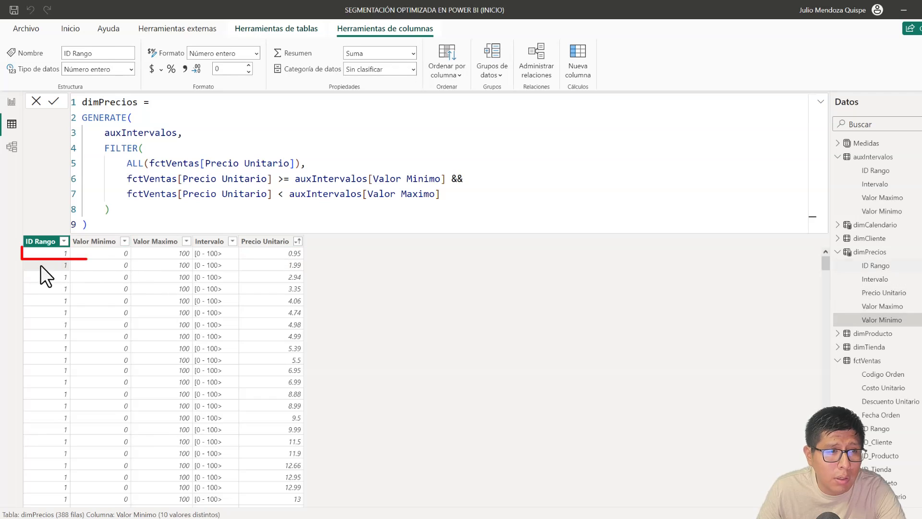
Examine the ID Rango, Valor Minimo, Valor Maximo, Intervalo and Precio Unitario columns of the dimPrecios table
click(107, 264)
click(157, 265)
click(212, 266)
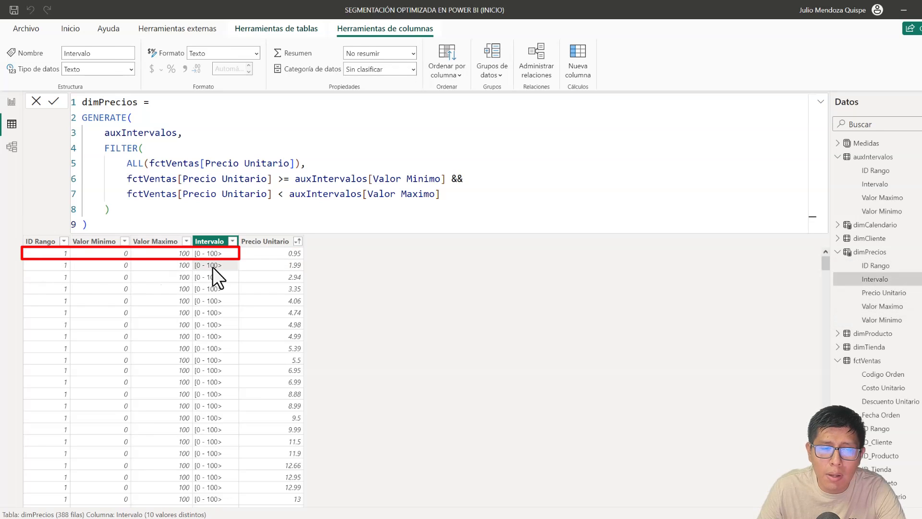
click(267, 247)
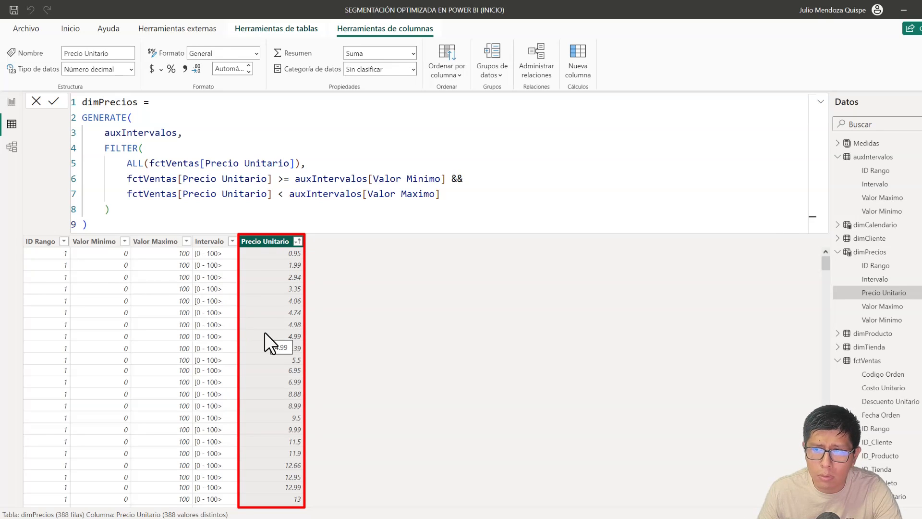
Place dimPrecios below auxIntervalos in the model diagram and relate its Precio Unitario column to fctVentas[Precio Unitario]
click(11, 146)
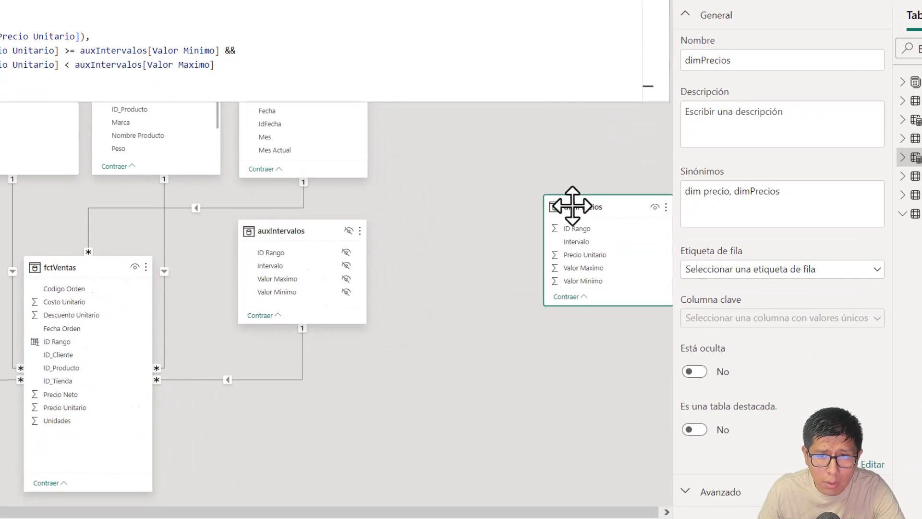
drag(578, 262, 358, 368)
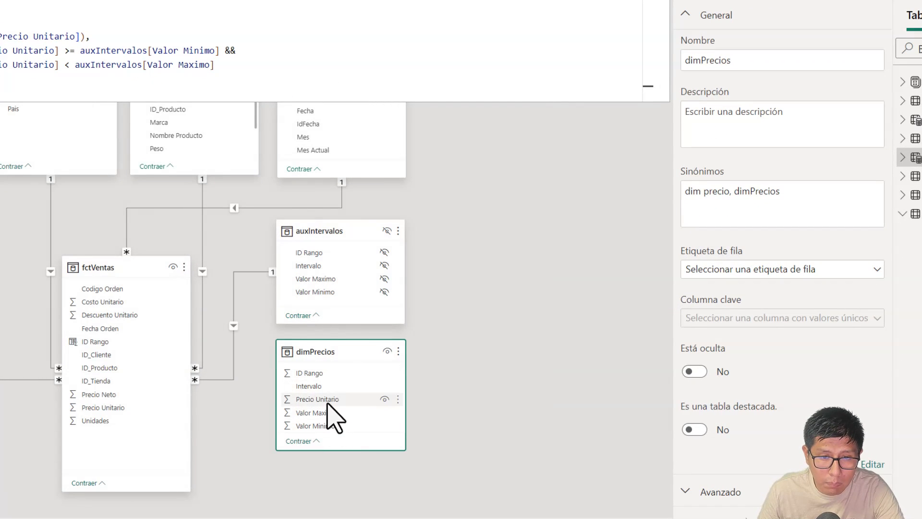
drag(331, 397, 135, 405)
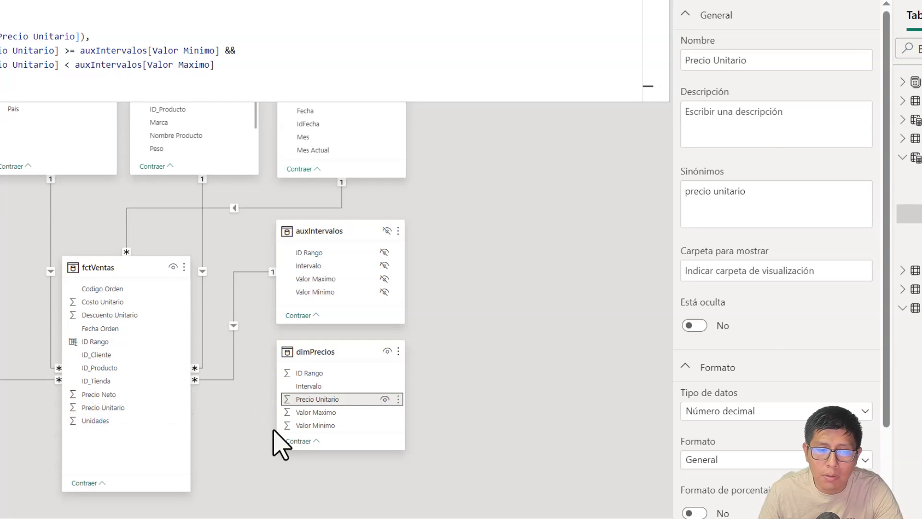
drag(305, 353, 316, 356)
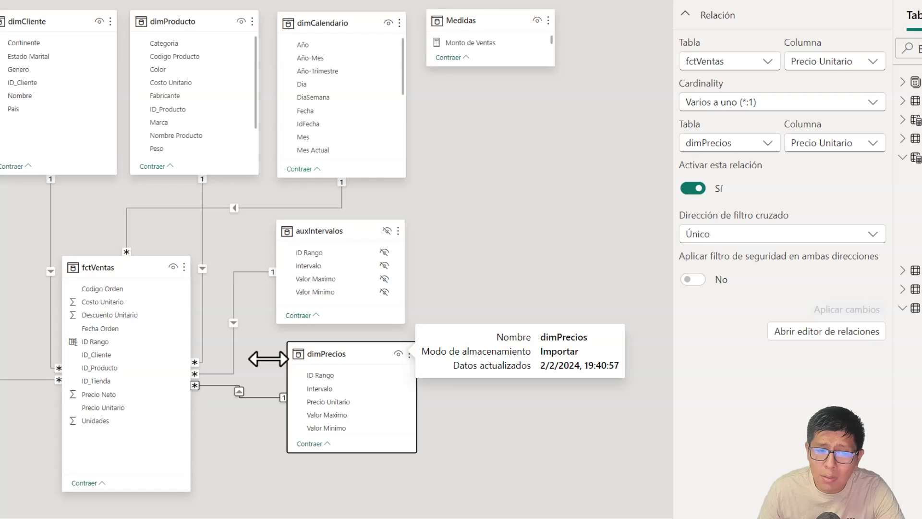
click(132, 271)
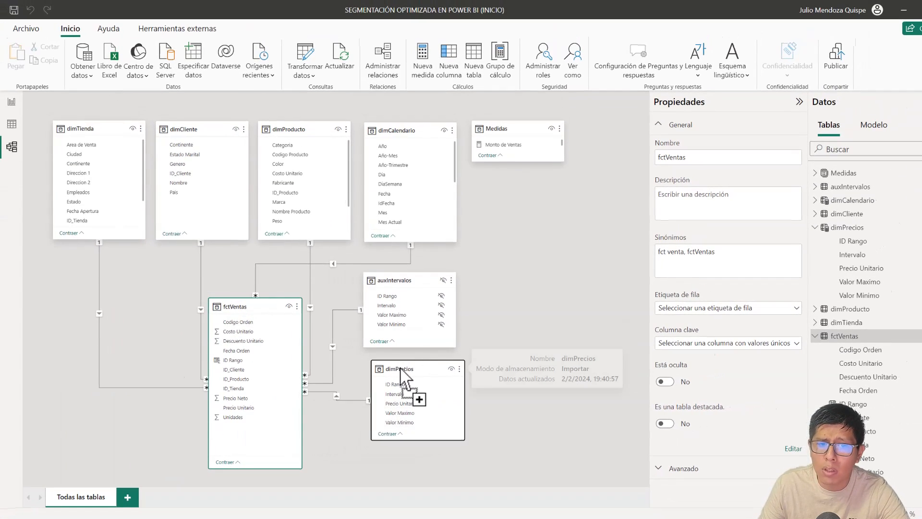
drag(401, 374, 386, 374)
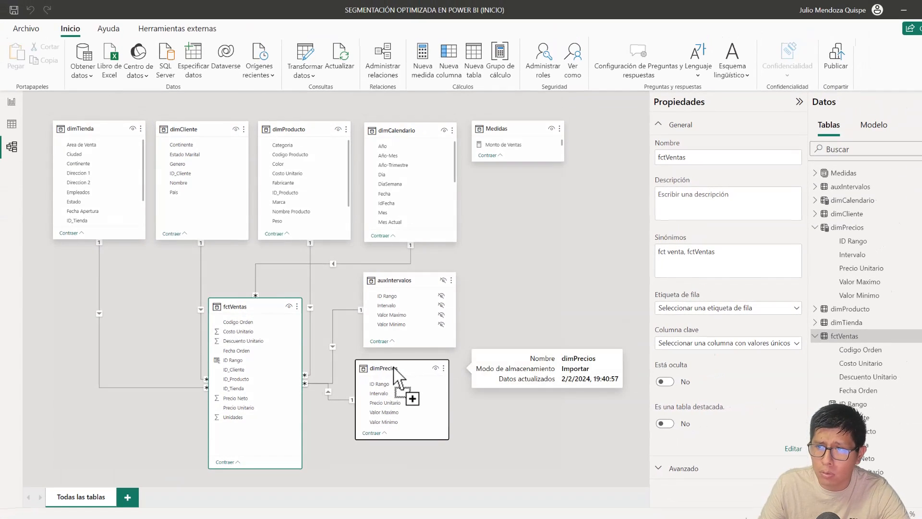
Review the enlarged dimPrecios formula in the model view and select the table's Intervalo column
click(850, 228)
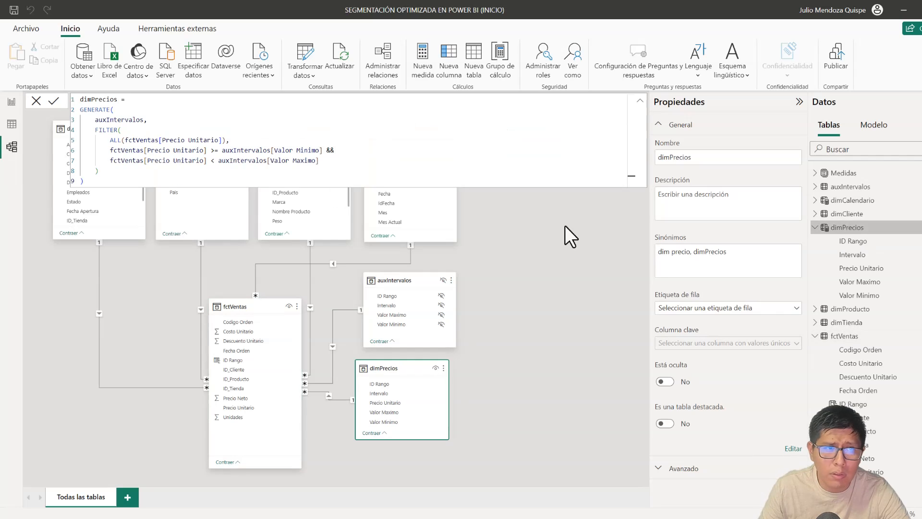
click(144, 149)
scroll(145, 149, up, 2)
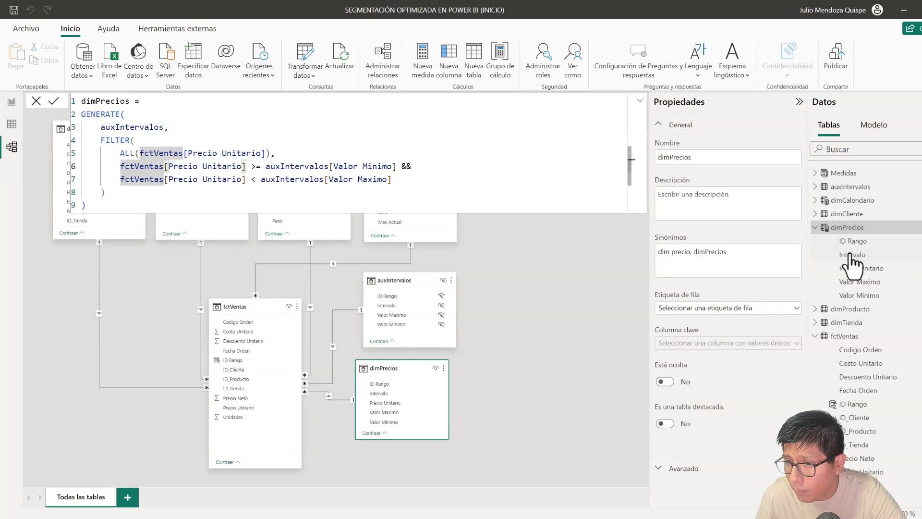
click(851, 255)
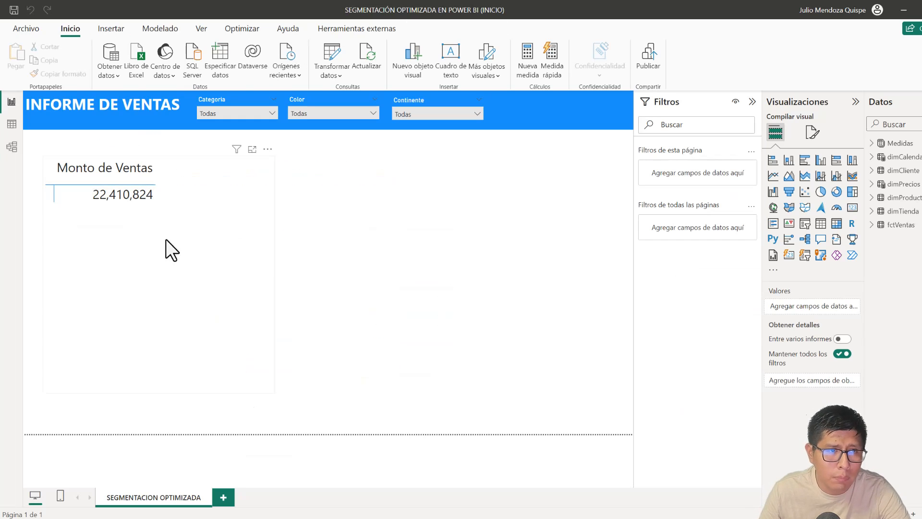
Add the Intervalo field from dimPrecios to the rows of the Monto de Ventas matrix
click(879, 185)
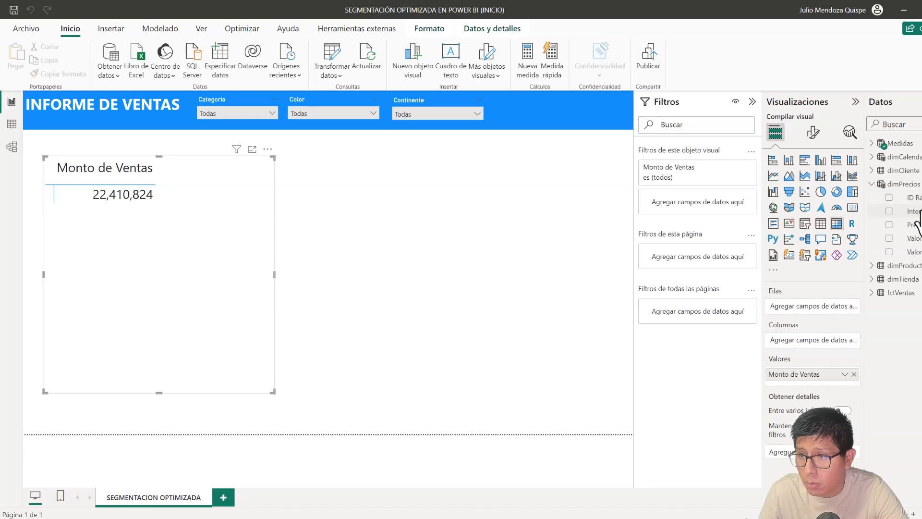
drag(903, 211, 817, 307)
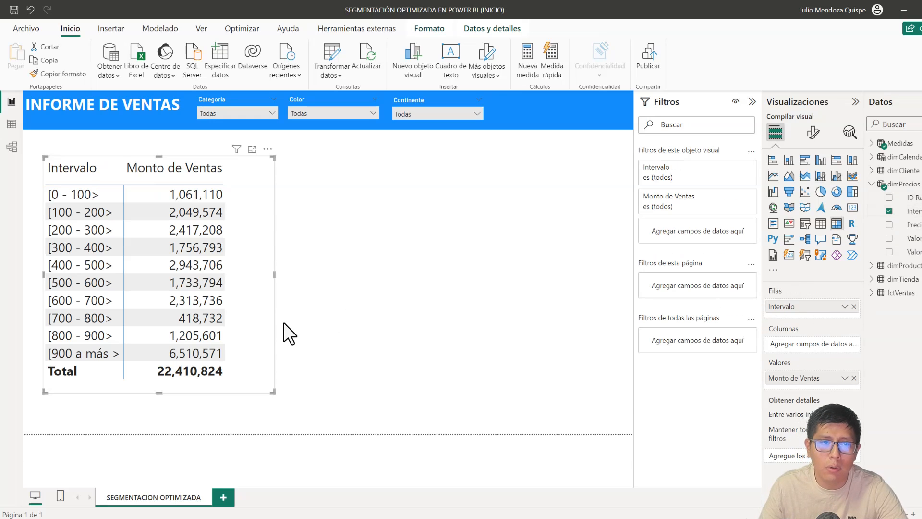
click(321, 313)
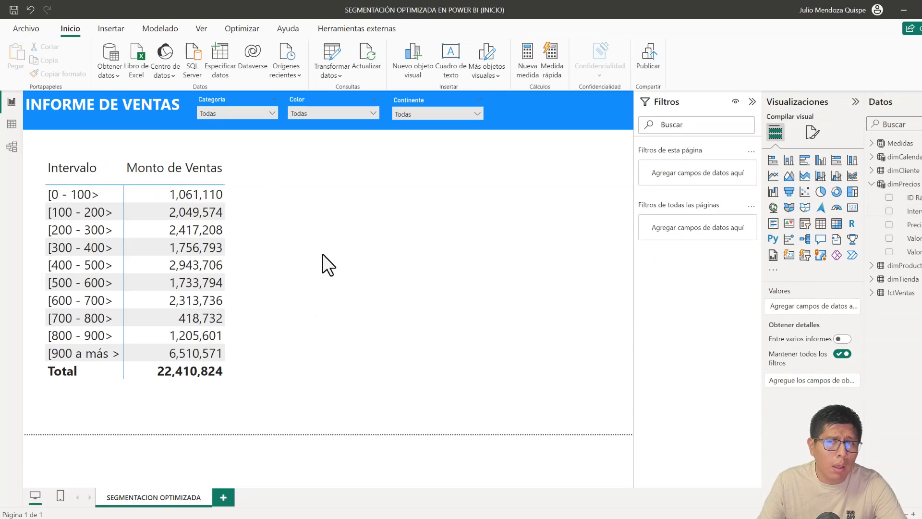
Open the dimPrecios formula from the report page and enlarge its text to review the GENERATE and FILTER expression
click(904, 185)
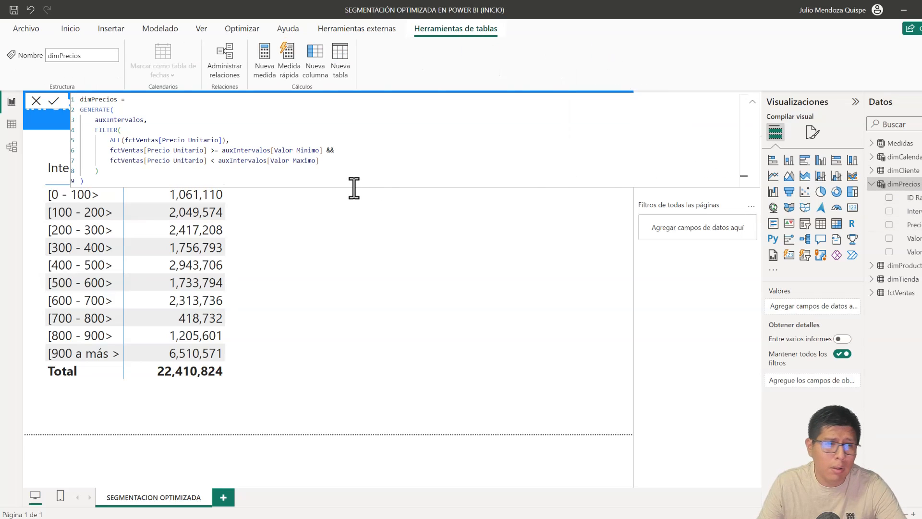
click(144, 154)
scroll(145, 155, up, 5)
click(146, 226)
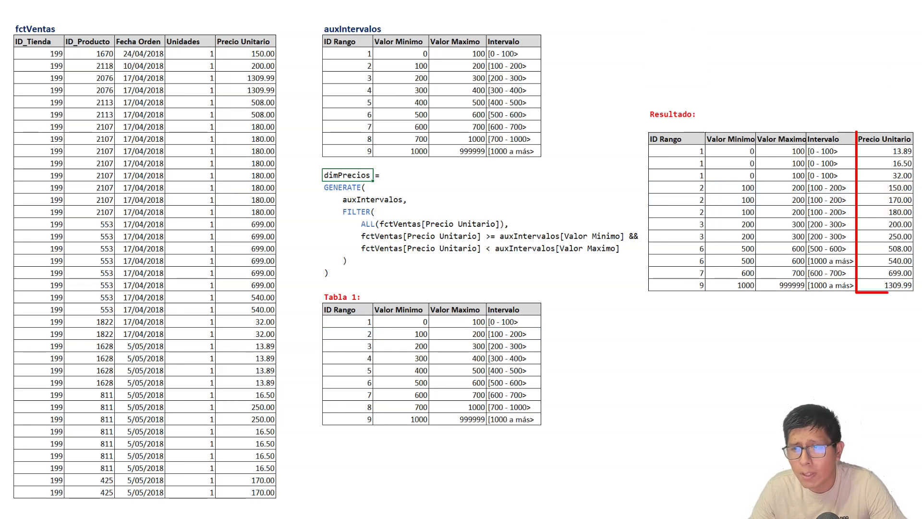
In the Excel example, examine how the Resultado table pairs each Precio Unitario with its ID Rango, limits and Intervalo
click(876, 152)
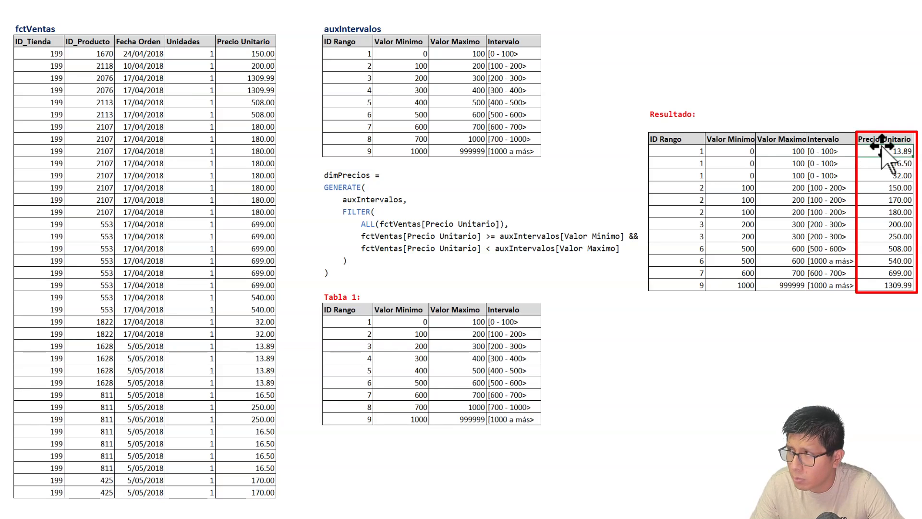
click(678, 153)
drag(677, 154, 816, 152)
click(822, 151)
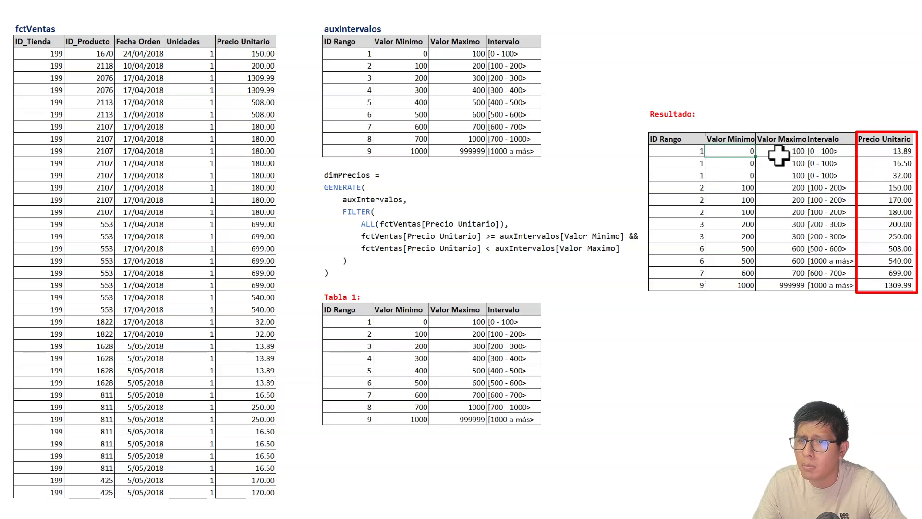
click(878, 36)
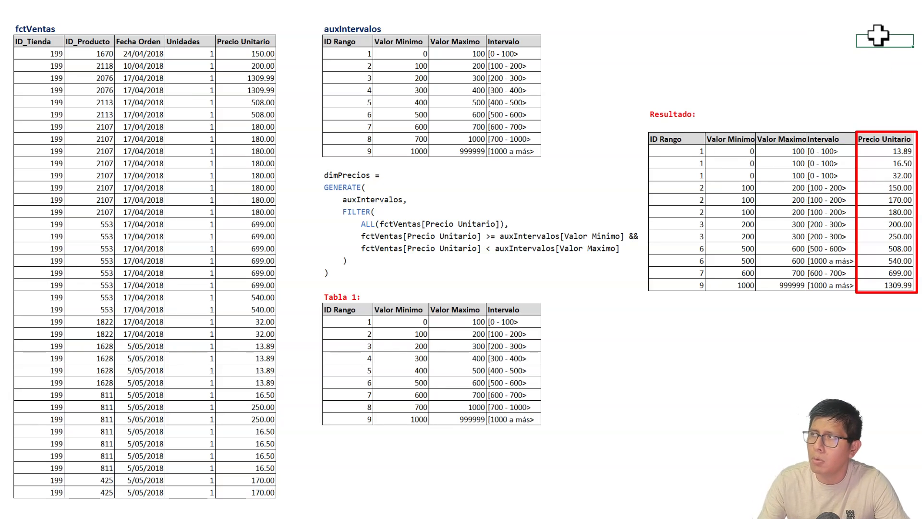